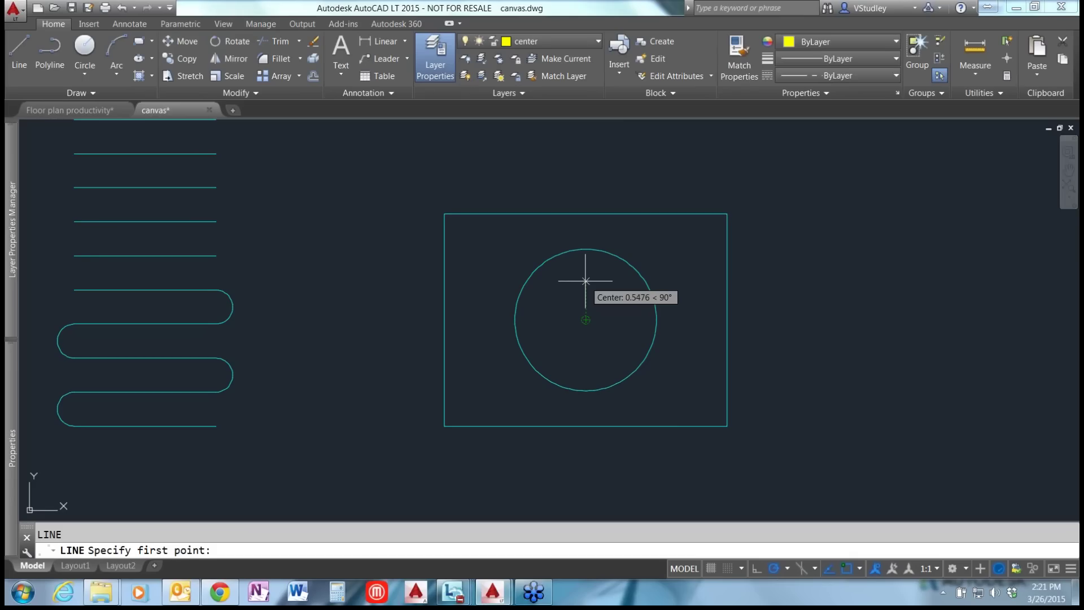
- Draw a vertical centerline 2.5 units long through the circle, starting 1.25 units above its center
text(1.25)
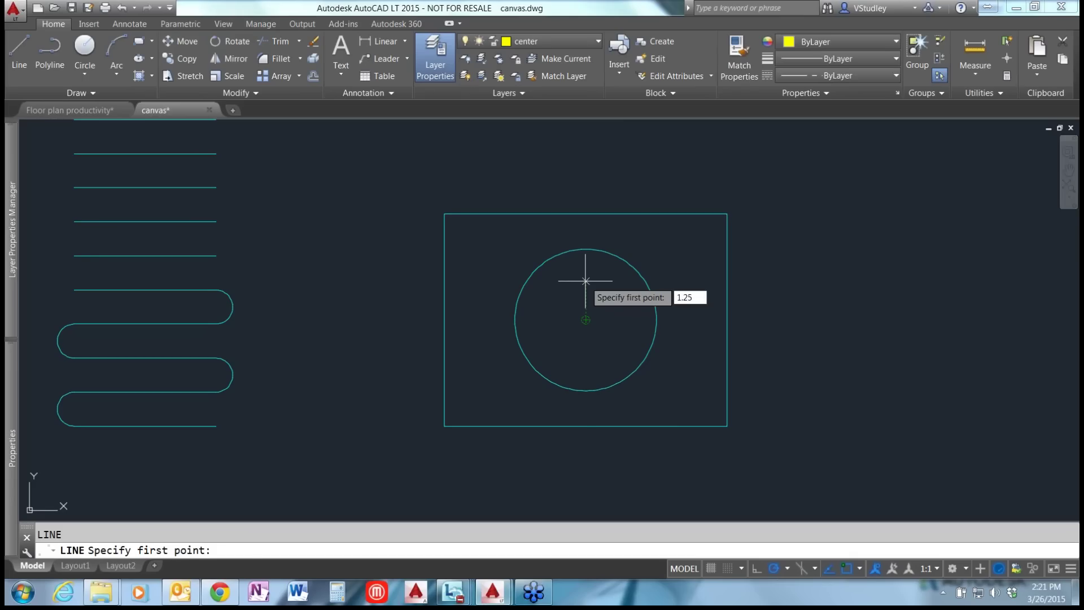
key(Return)
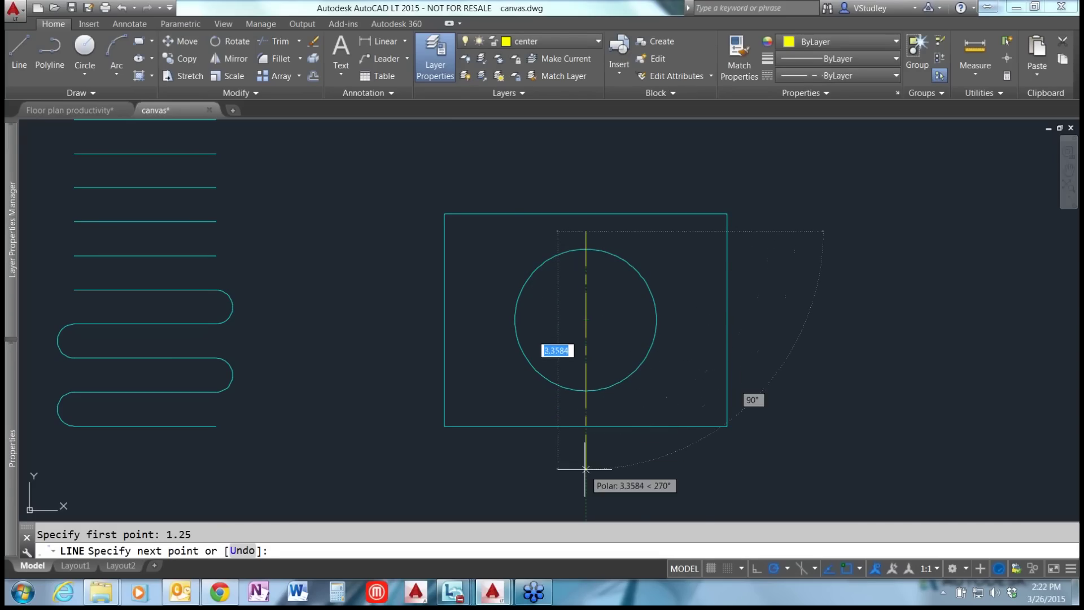
text(2.5)
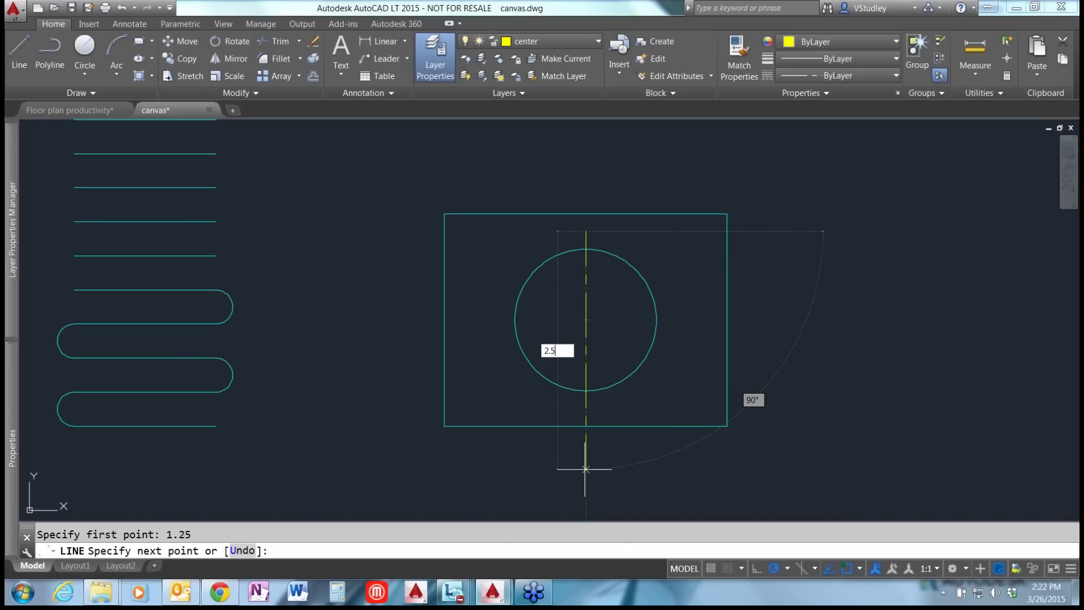
key(Return)
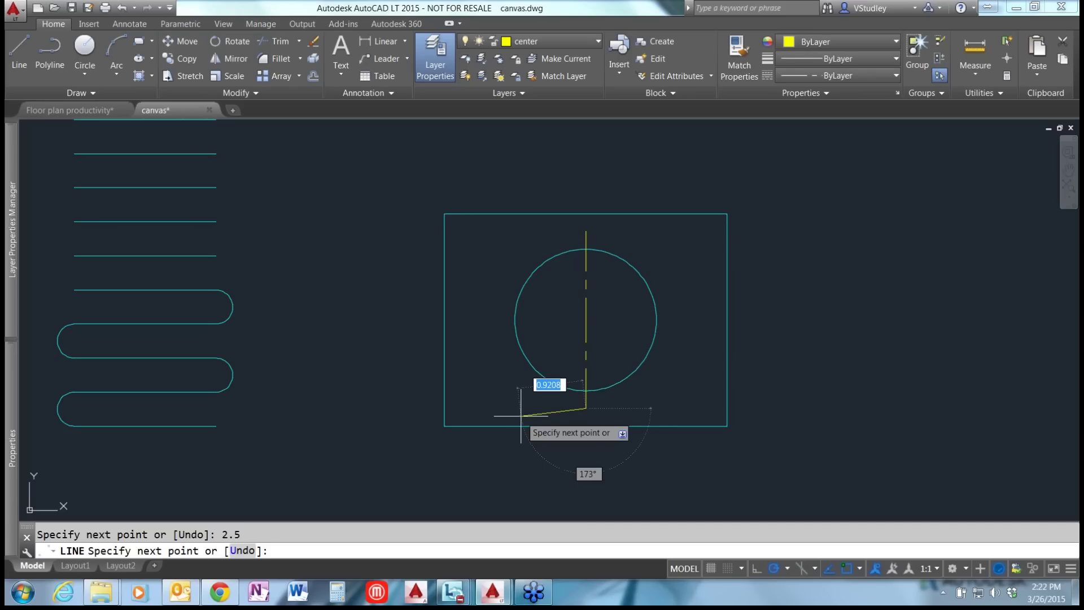
key(Escape)
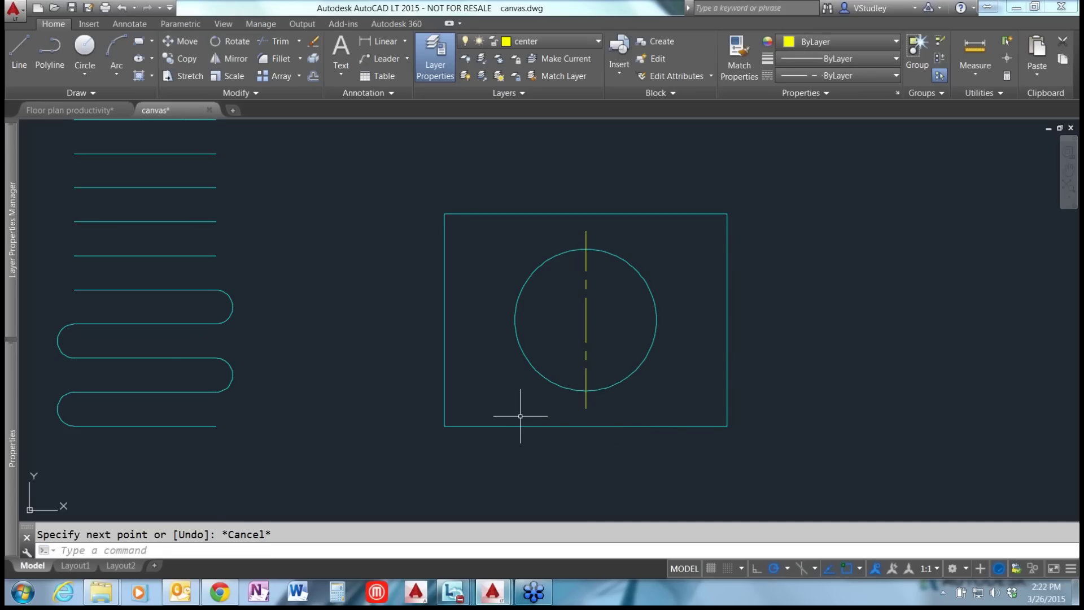
- Rotate a copy of the vertical centerline about its midpoint to add a horizontal centerline across the circle
click(586, 338)
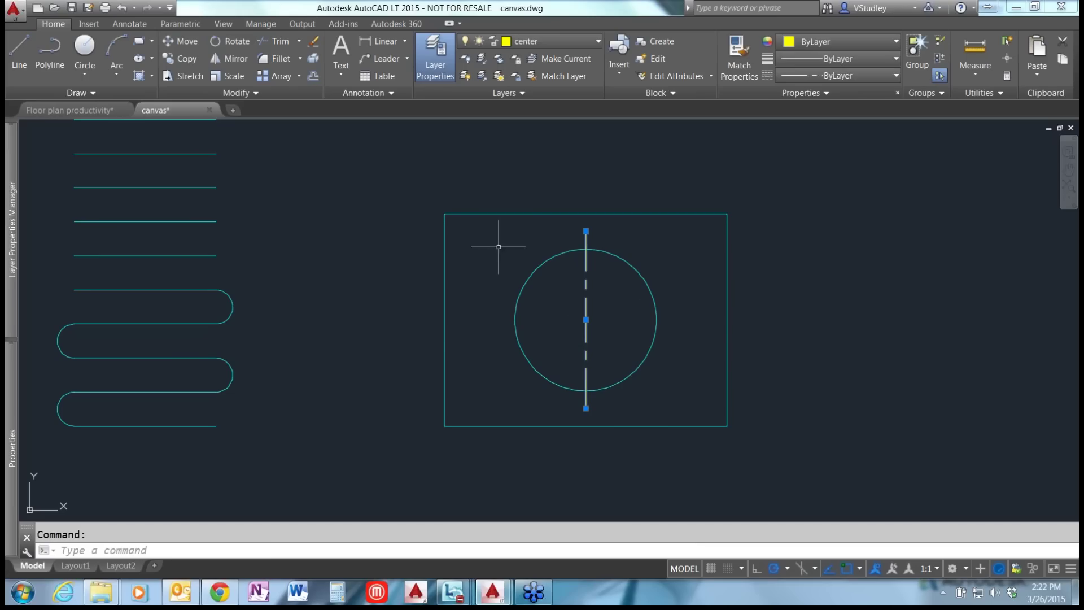
click(586, 320)
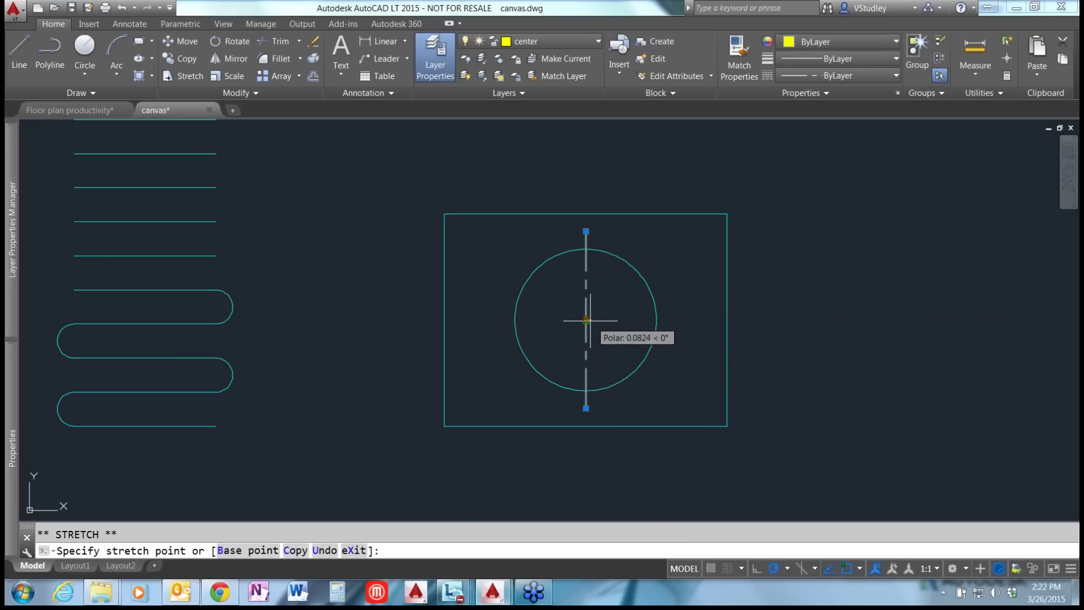
right_click(587, 321)
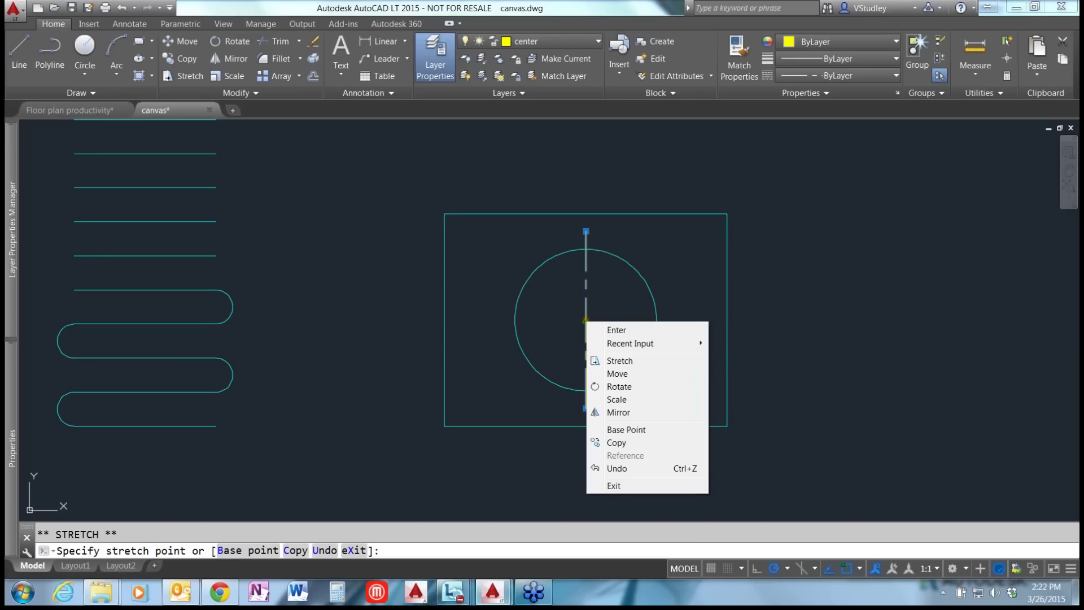
click(619, 387)
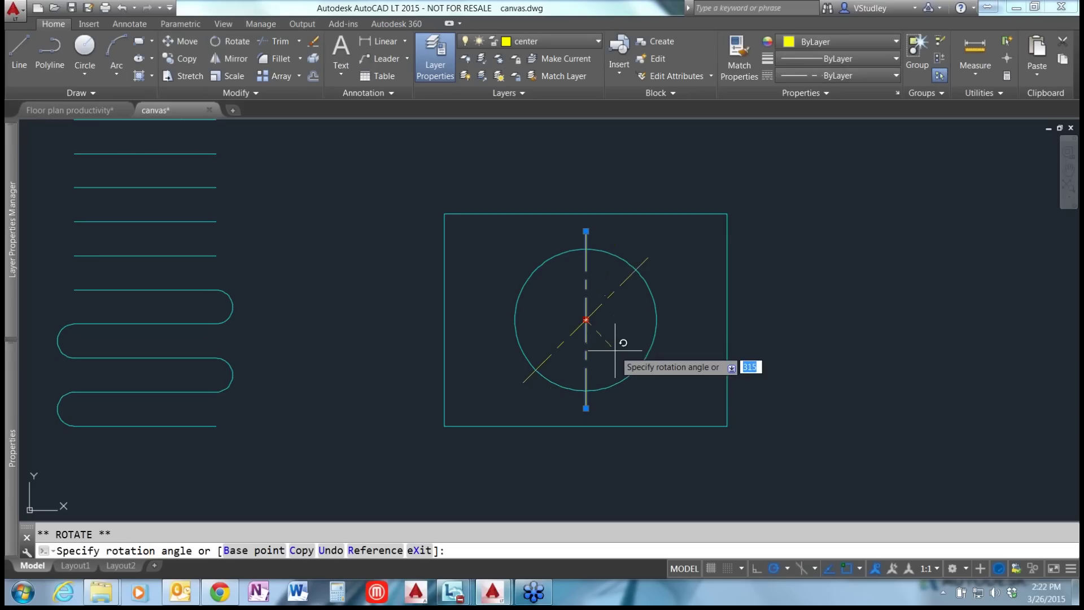
right_click(613, 320)
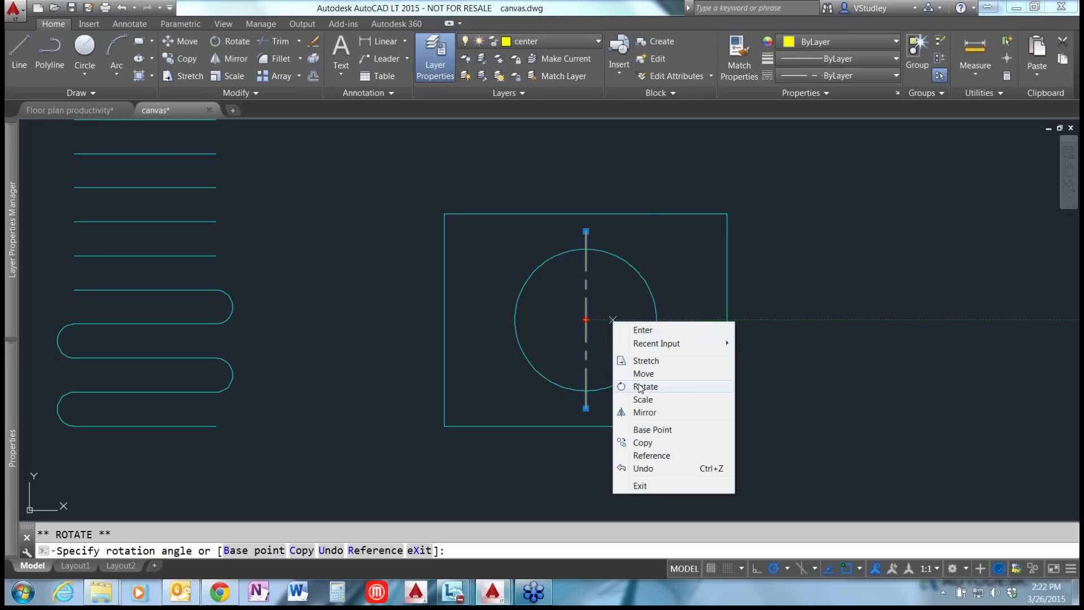
click(643, 443)
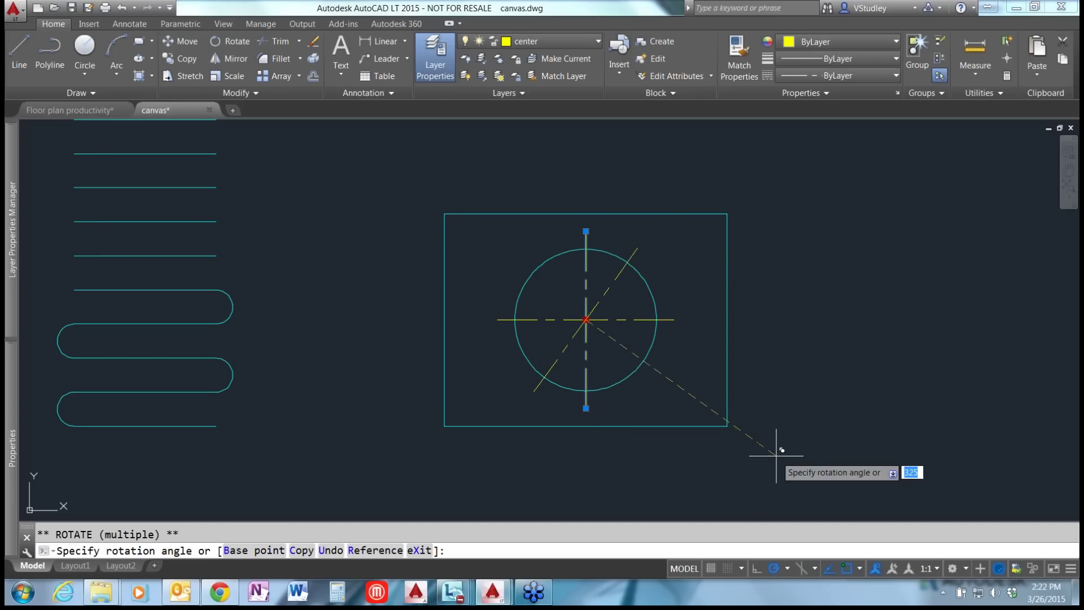
key(Escape)
key(Escape)
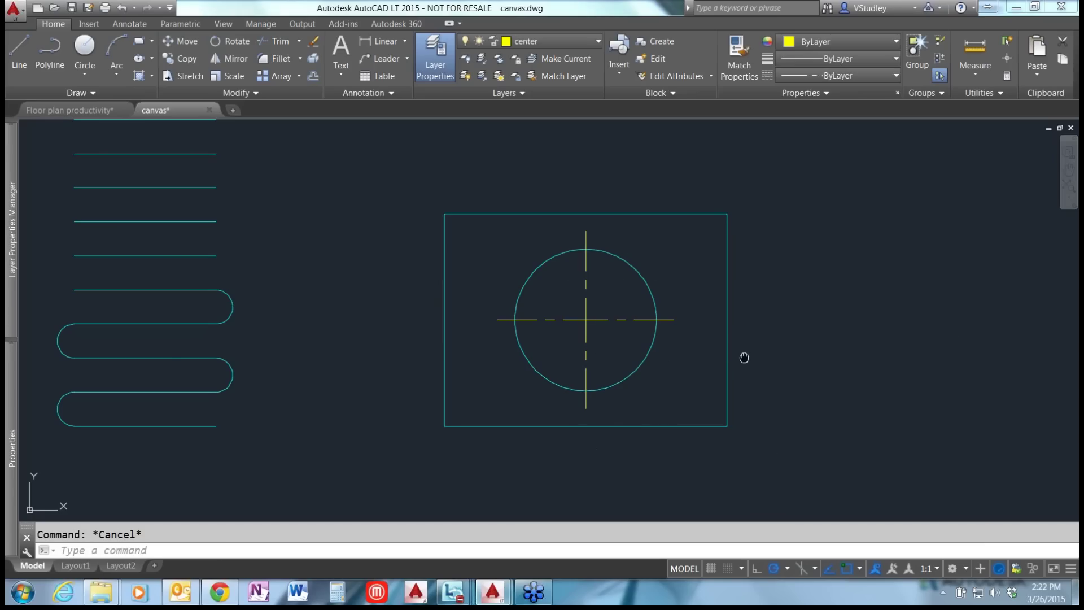
- Examine the circle's crossed centerlines and the neighbouring shapes in the drawing
mouse_move(743, 358)
middle_down()
mouse_move(659, 341)
mouse_move(374, 341)
mouse_move(404, 339)
middle_up()
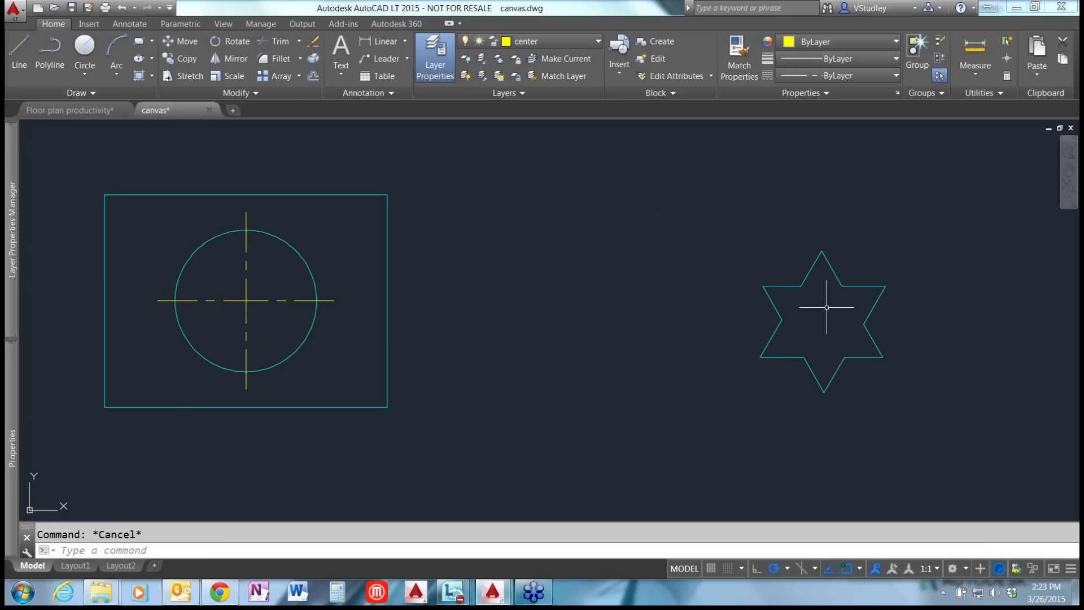
middle_drag(828, 308, 400, 328)
scroll(400, 328, down, 4)
middle_drag(320, 339, 624, 320)
scroll(445, 310, up, 6)
middle_drag(620, 252, 583, 296)
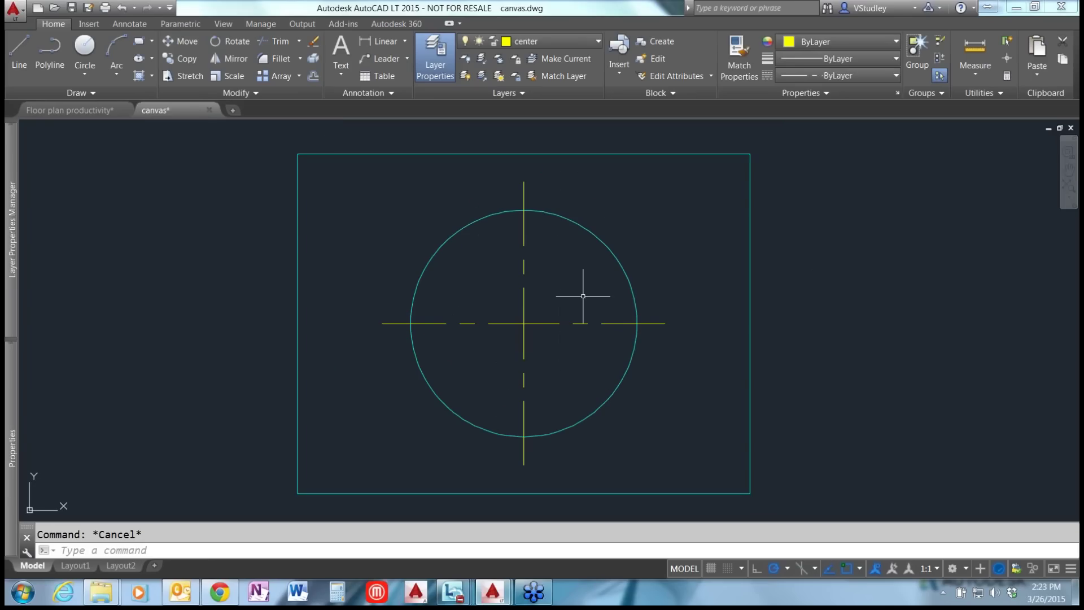
scroll(460, 310, down, 4)
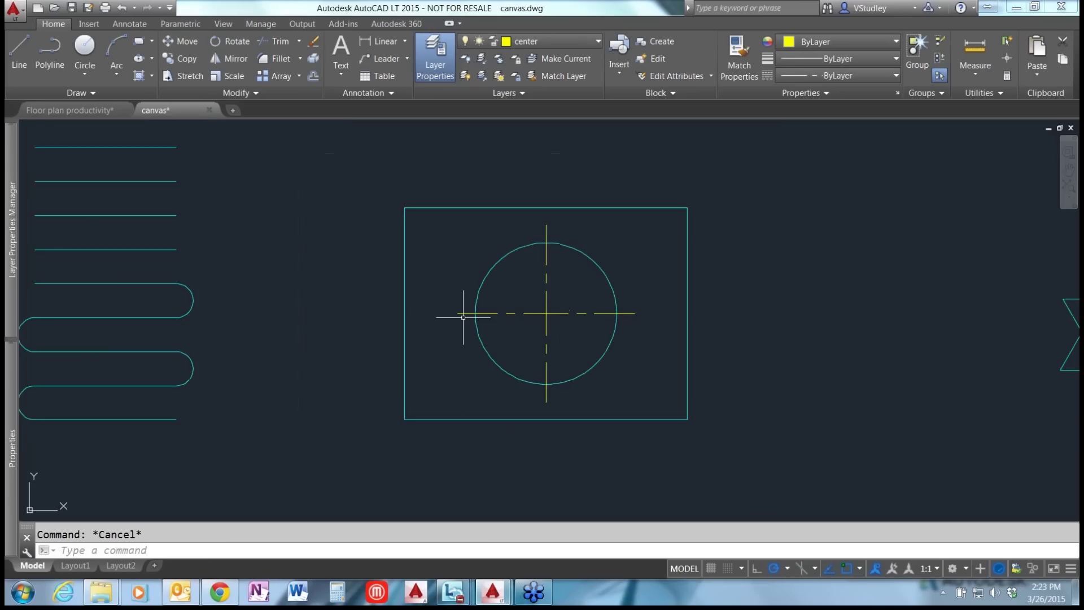
middle_drag(679, 329, 547, 340)
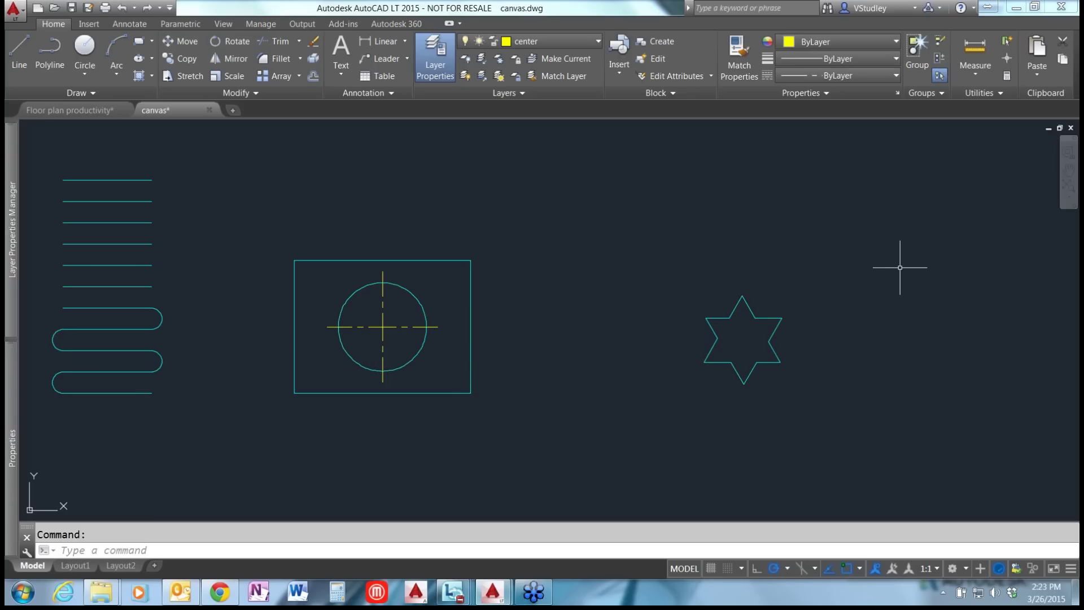
- Create an associative rectangular array of the six-pointed star with 4 columns and 3 rows
mouse_move(901, 266)
middle_down()
mouse_move(661, 325)
mouse_move(685, 341)
middle_up()
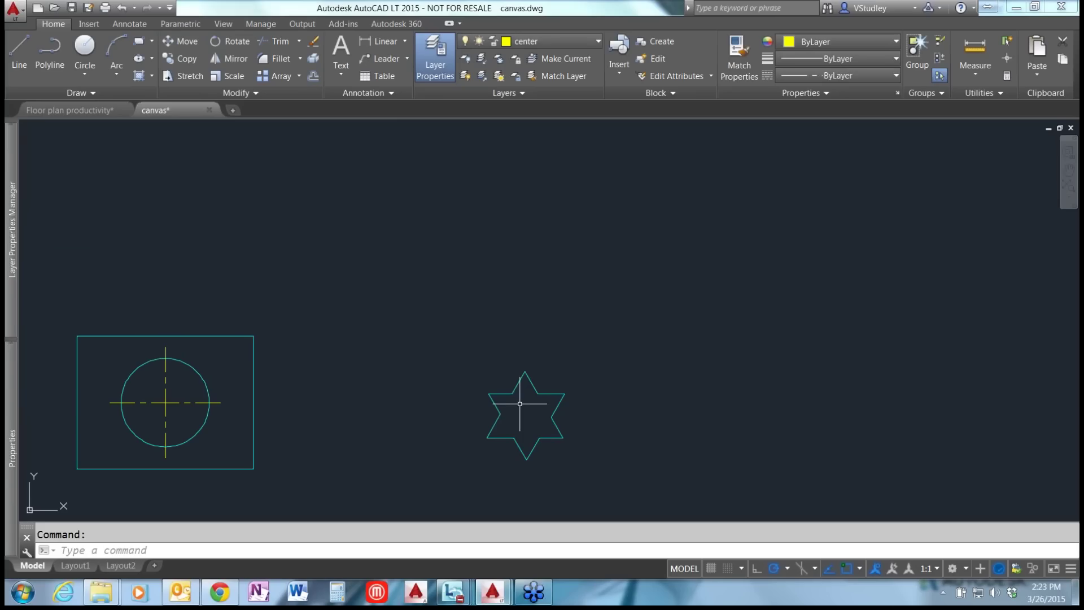
click(508, 392)
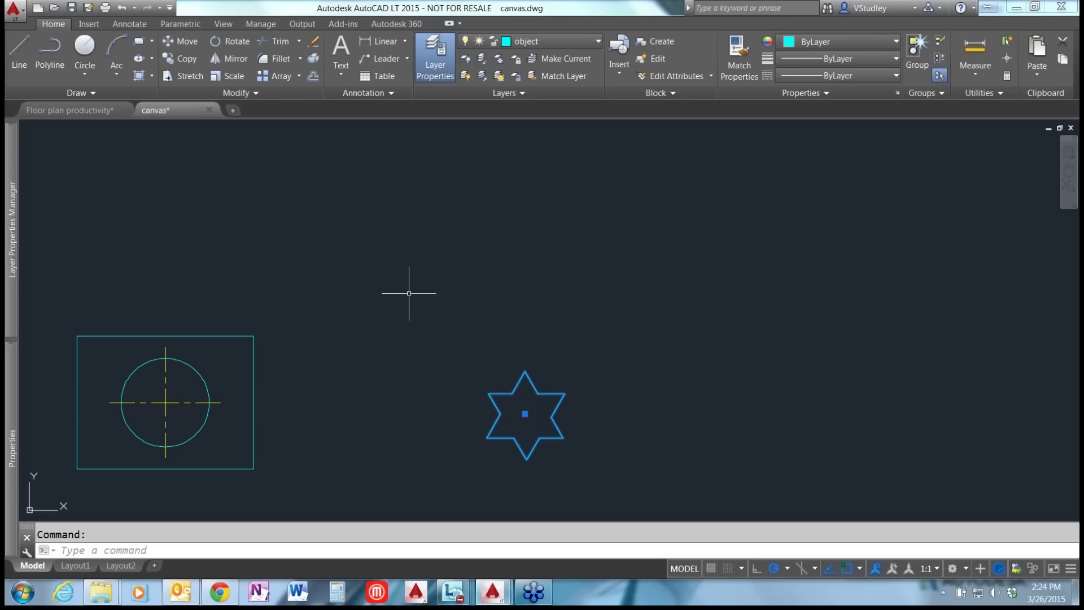
click(269, 77)
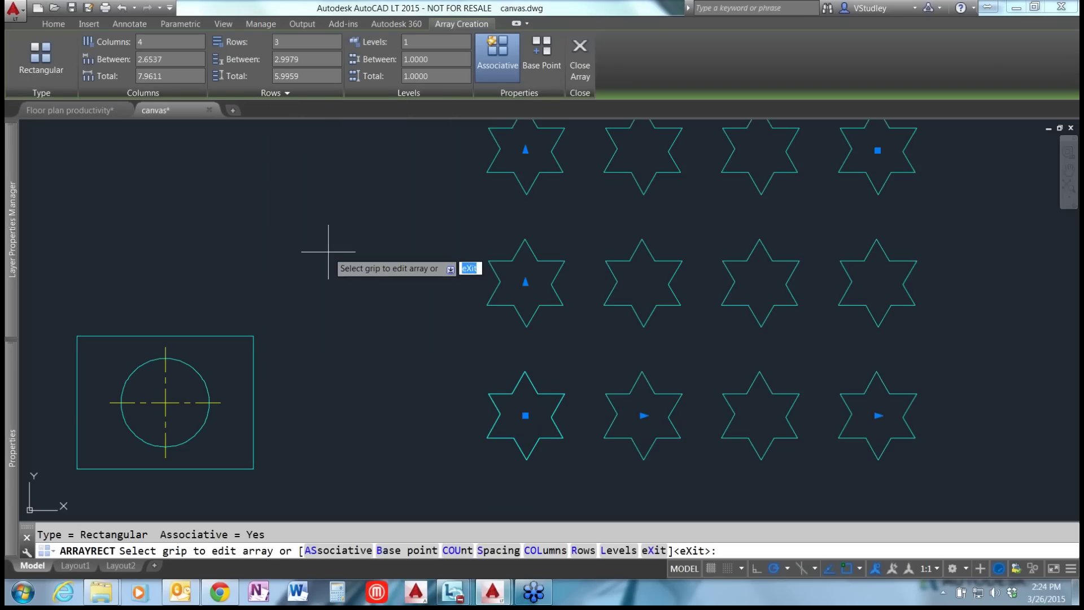
mouse_move(460, 229)
middle_down()
mouse_move(451, 269)
mouse_move(431, 275)
middle_up()
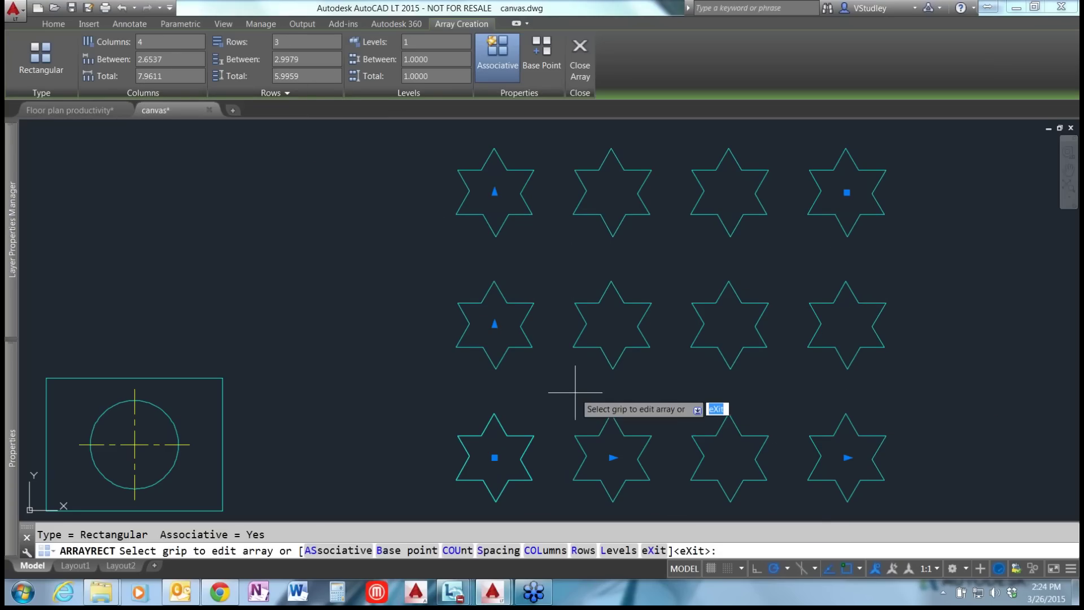
- Set both the column and row spacing of the star array to 2 and finish the array
click(164, 59)
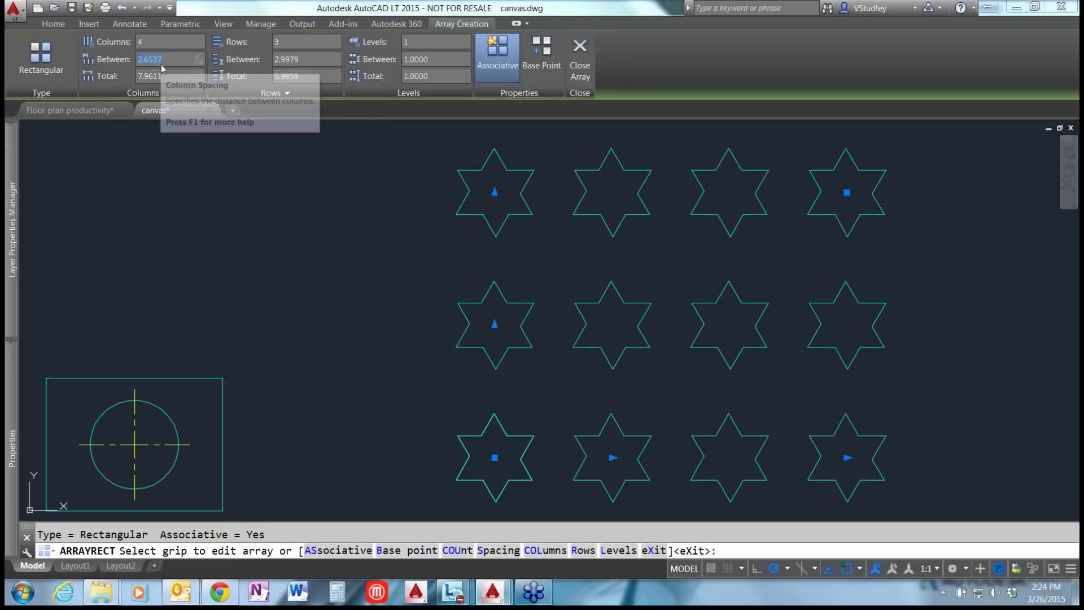
click(137, 60)
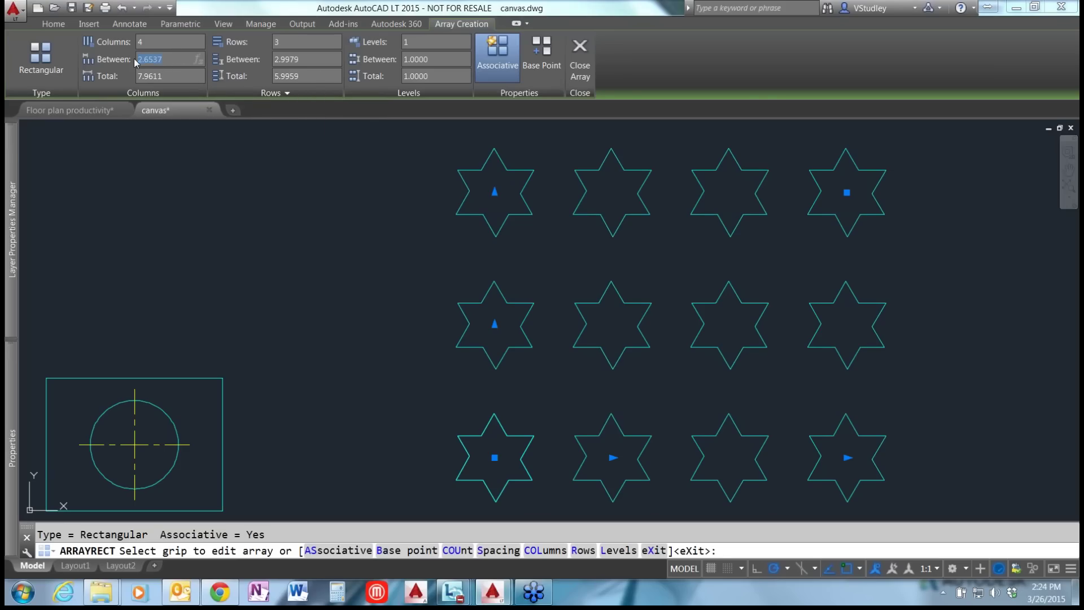
text(2)
click(336, 58)
text(2)
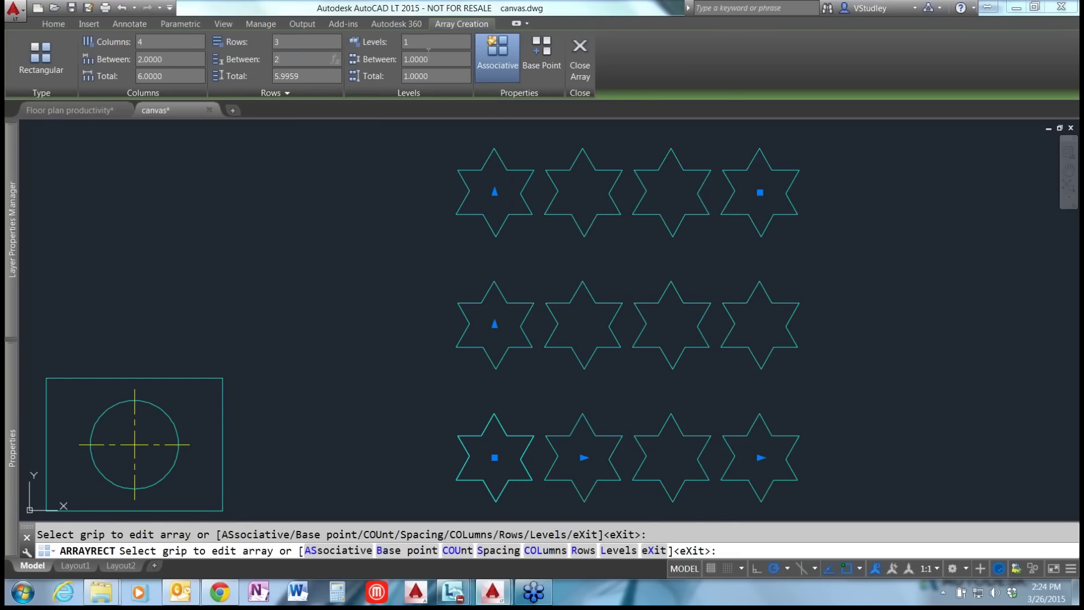
key(Return)
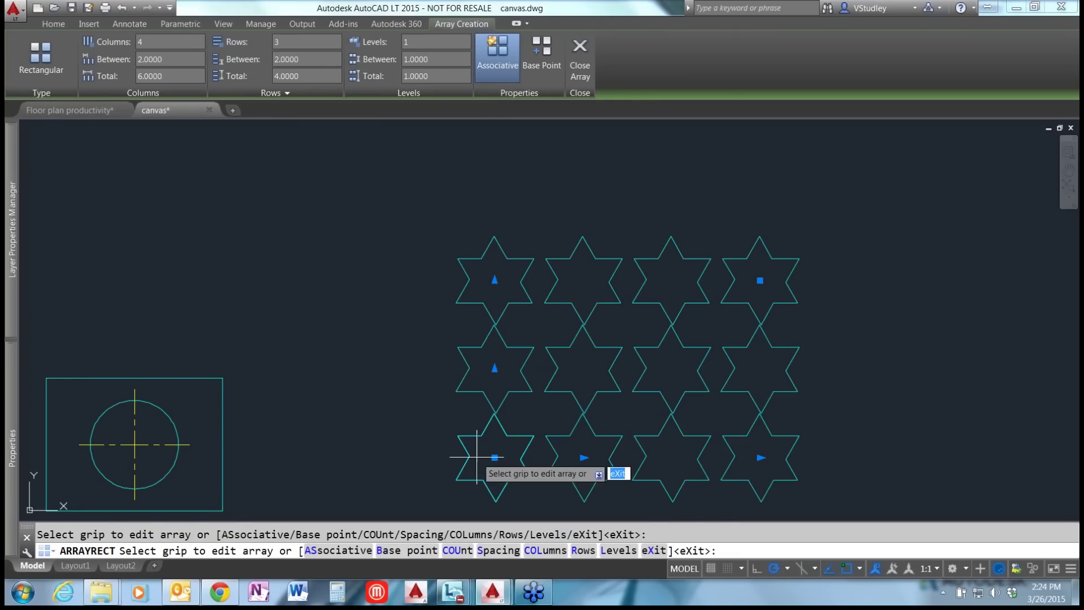
click(579, 66)
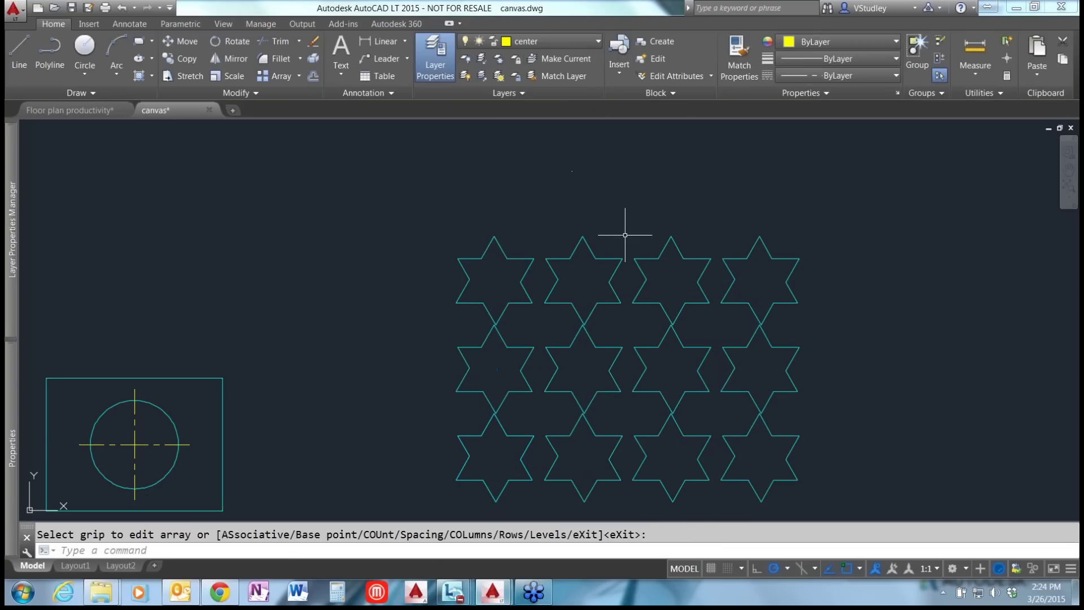
- Draw a closed, irregular eight-sided polyline over the star array, notched inward on its left and right sides
middle_drag(627, 235, 639, 184)
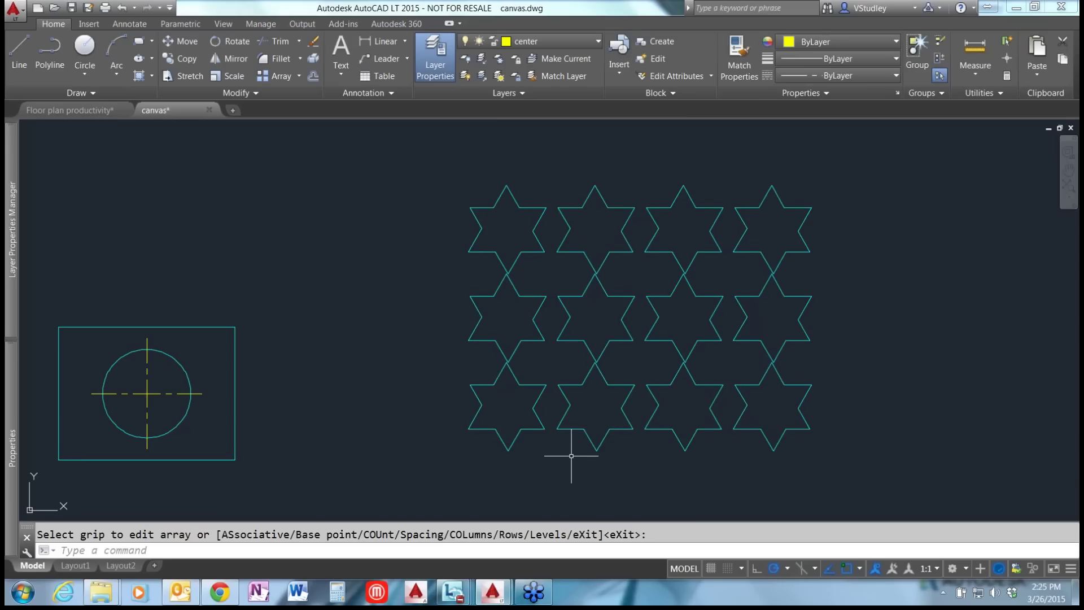
text(pl)
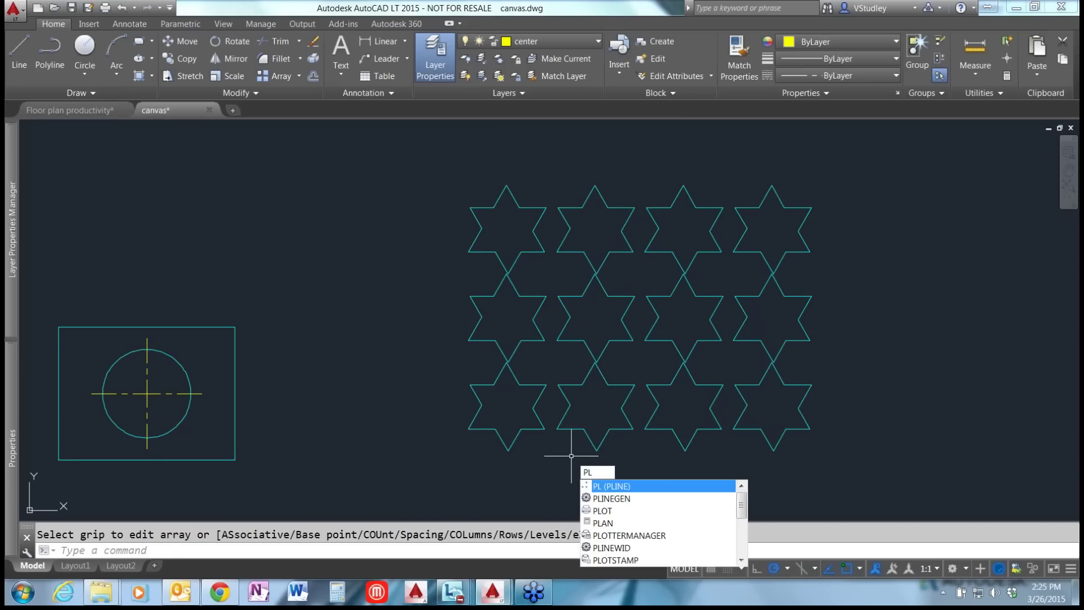
key(Return)
click(512, 225)
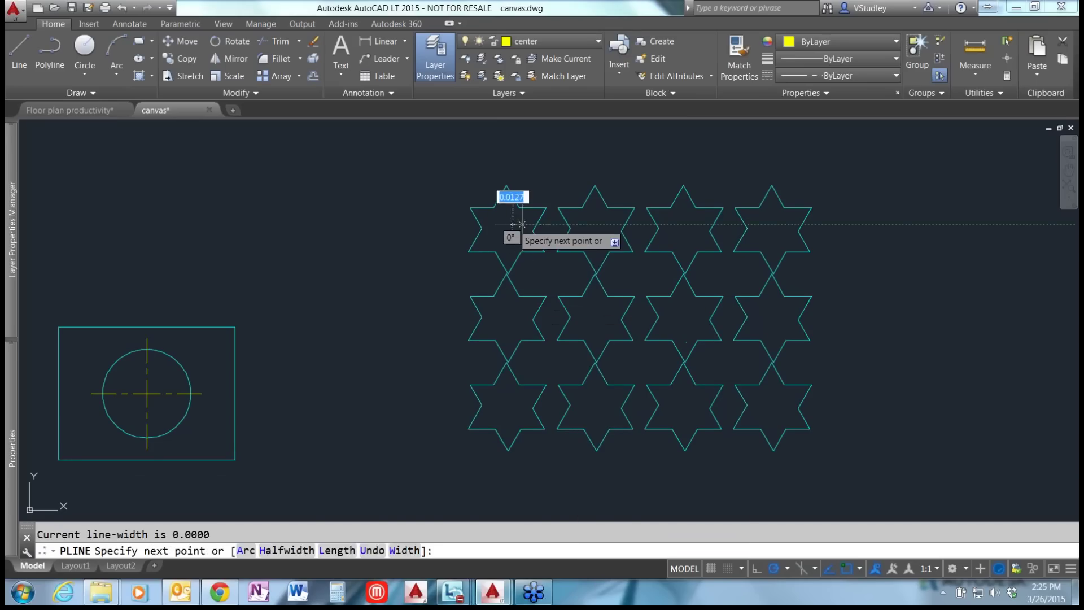
click(683, 224)
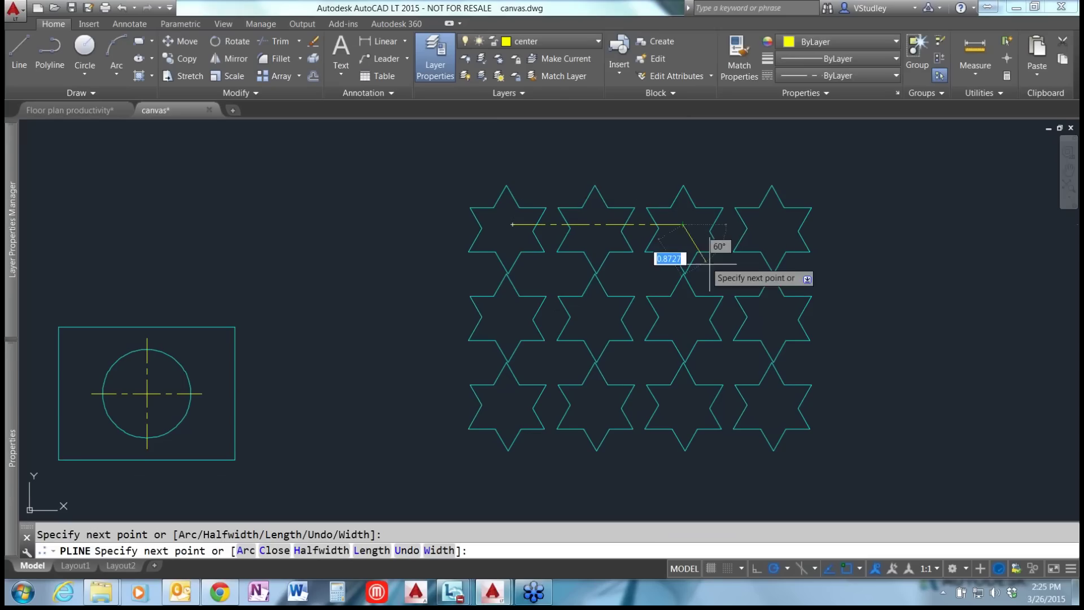
click(768, 315)
click(694, 328)
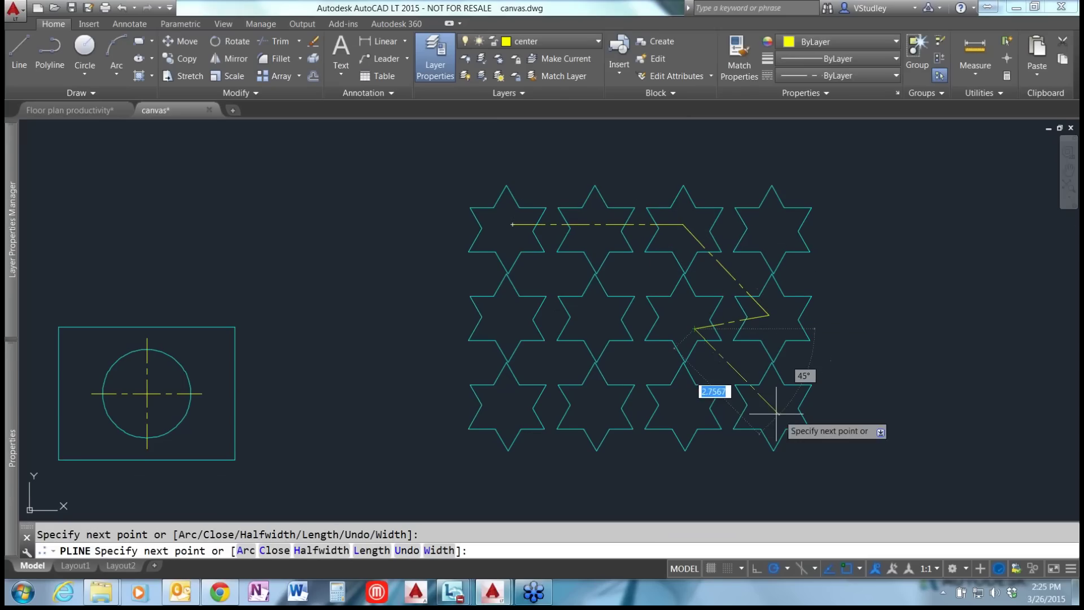
click(772, 411)
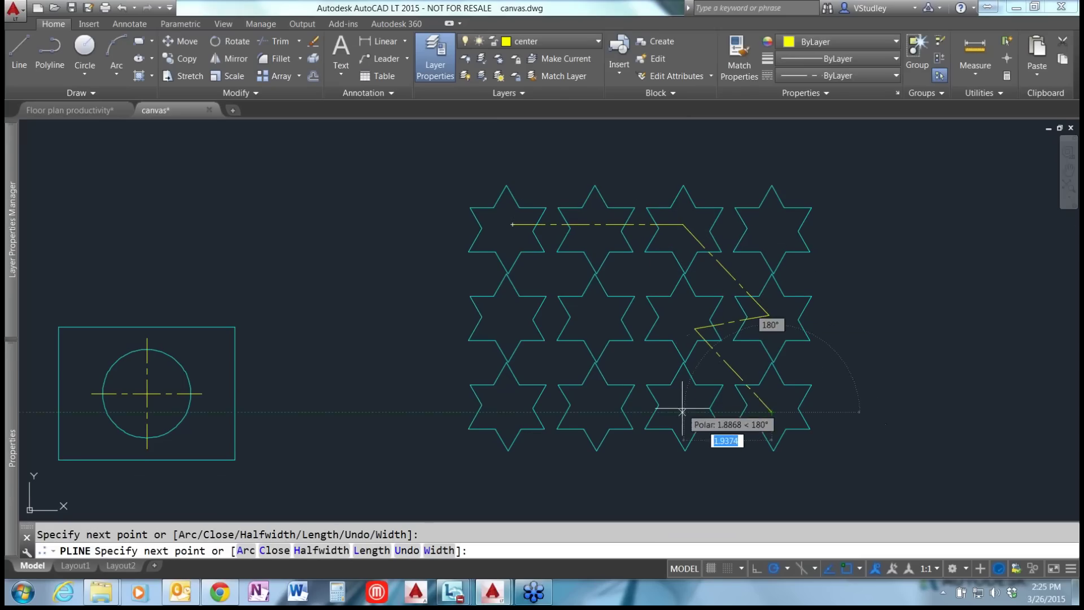
click(587, 402)
click(504, 317)
click(580, 276)
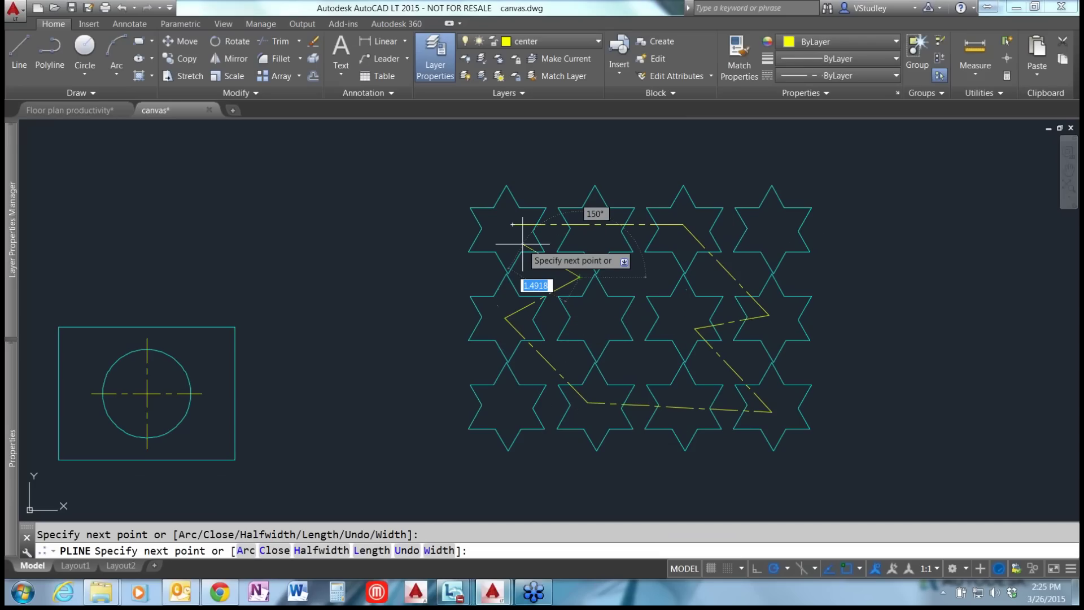
text(c)
key(Return)
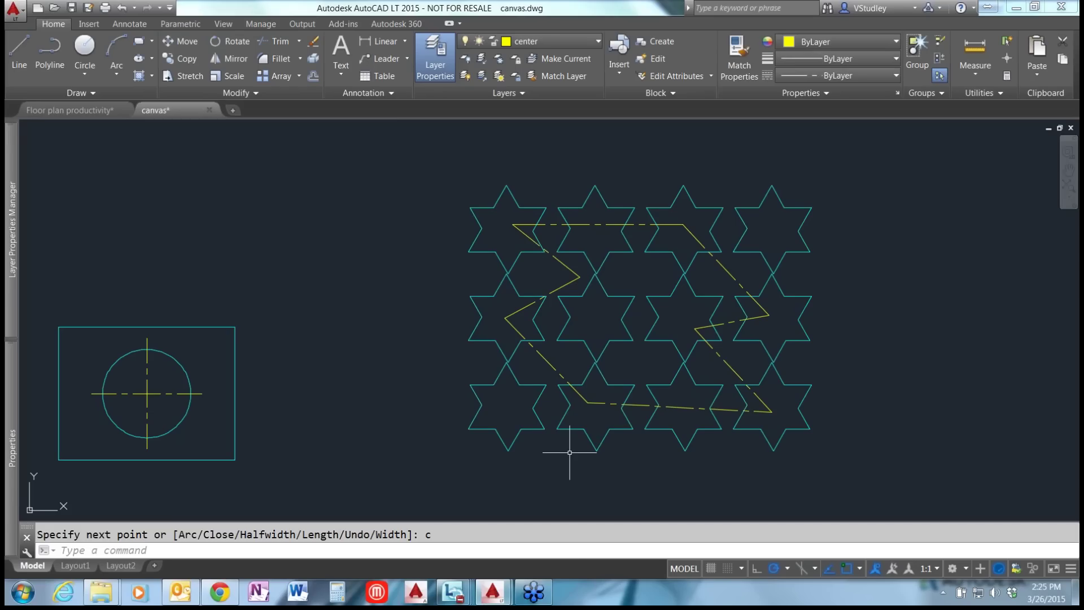
- Clip the star array to a new boundary, using the closed yellow polyline drawn over it as the clipping boundary
text(c)
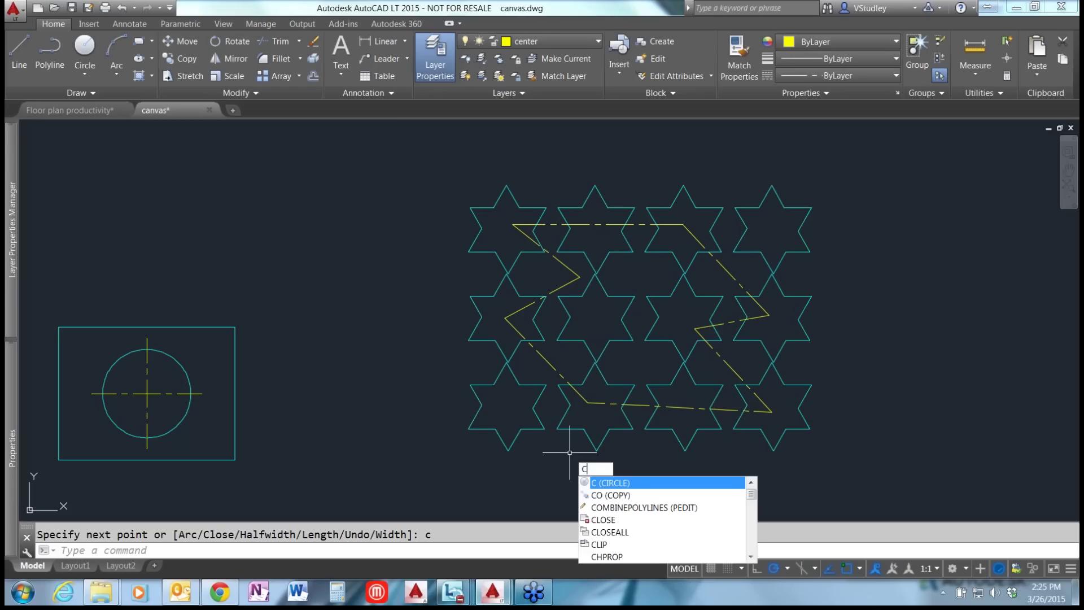
text(lip)
key(Return)
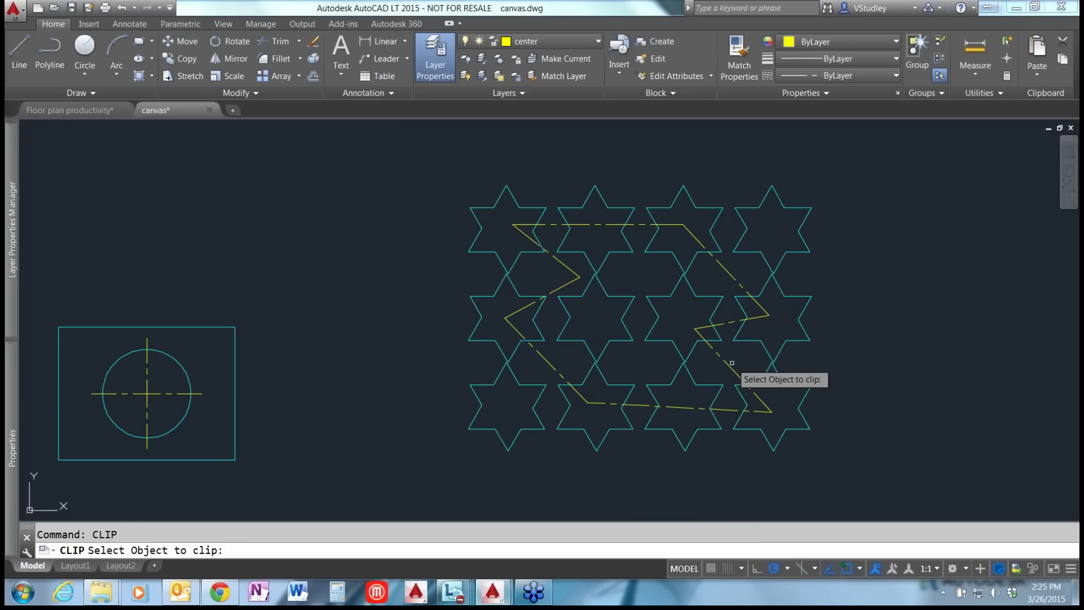
click(627, 306)
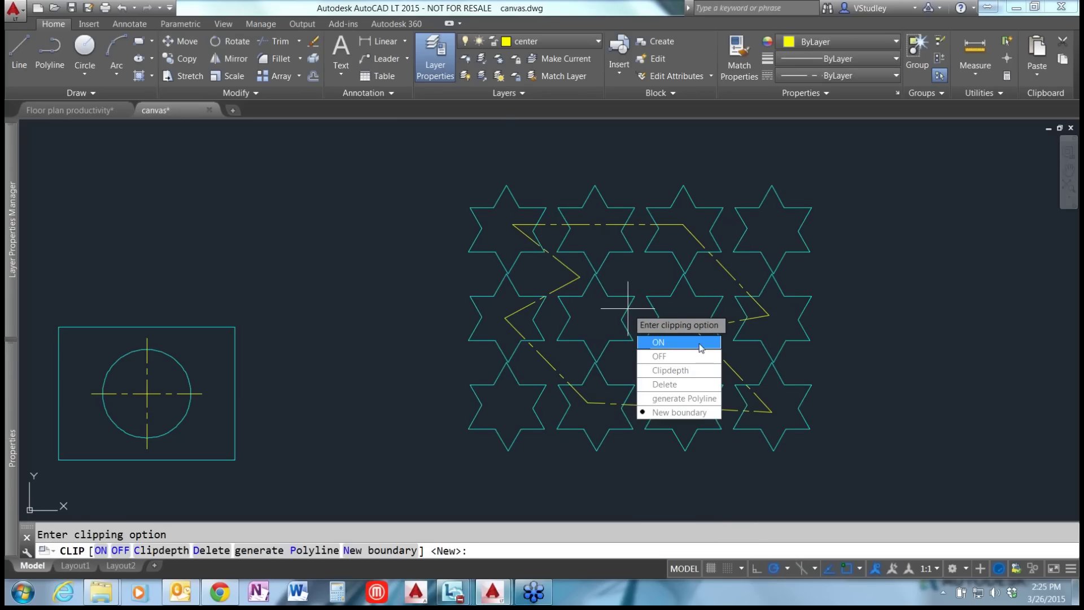
click(679, 413)
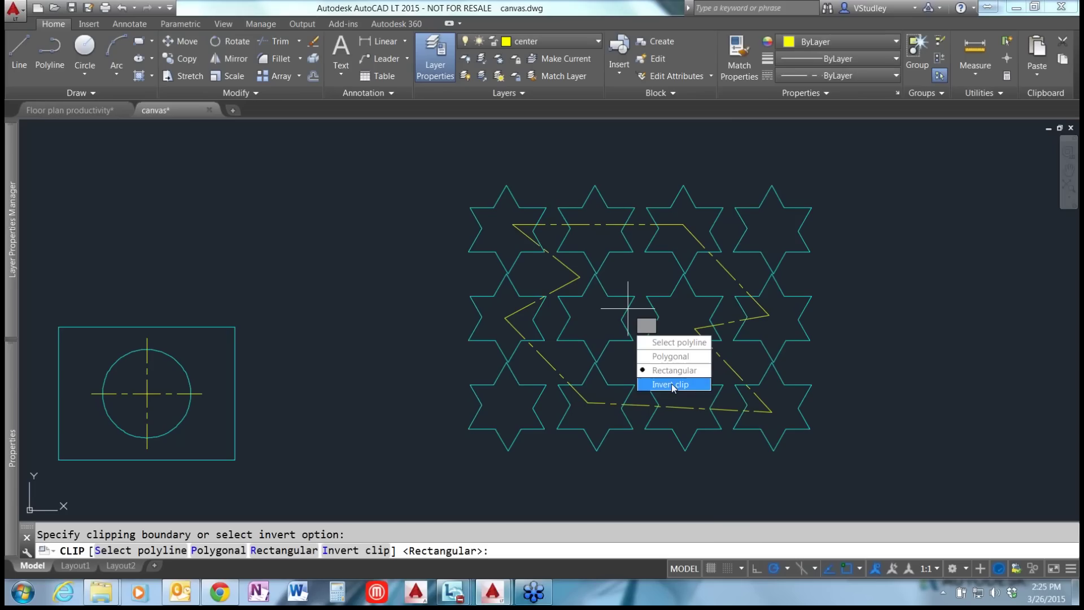
click(677, 340)
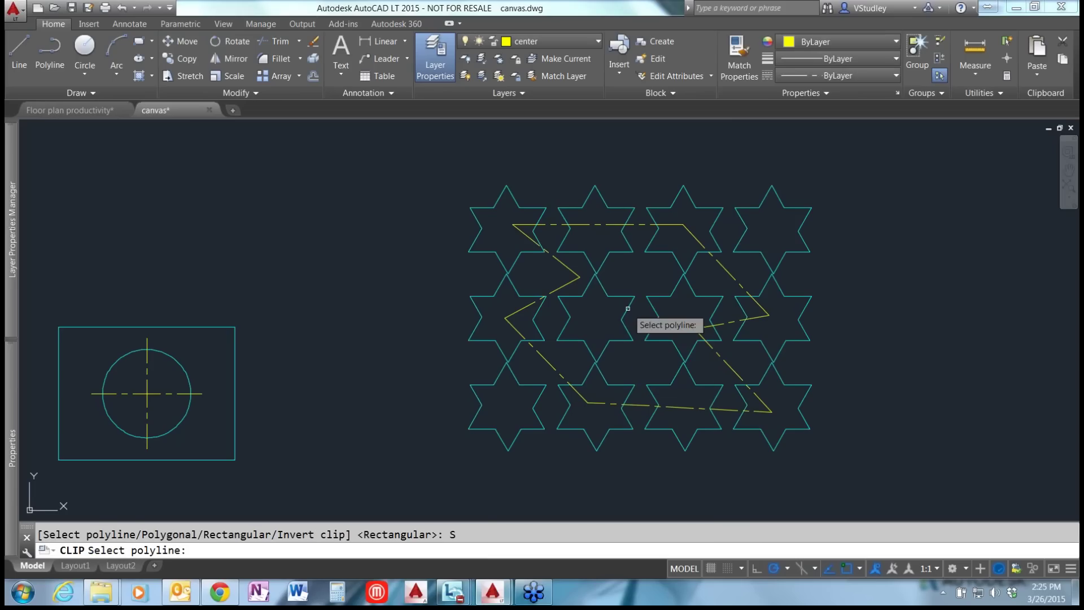
click(600, 225)
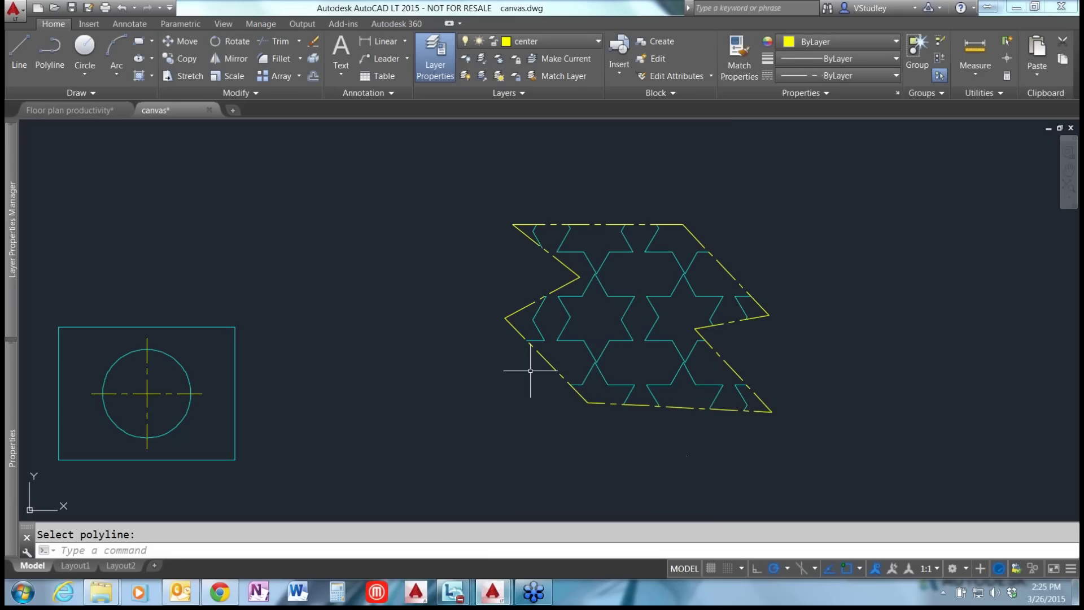
- Draw an open zigzag polyline of five segments in the empty space beside the clipped star array
scroll(474, 350, down, 2)
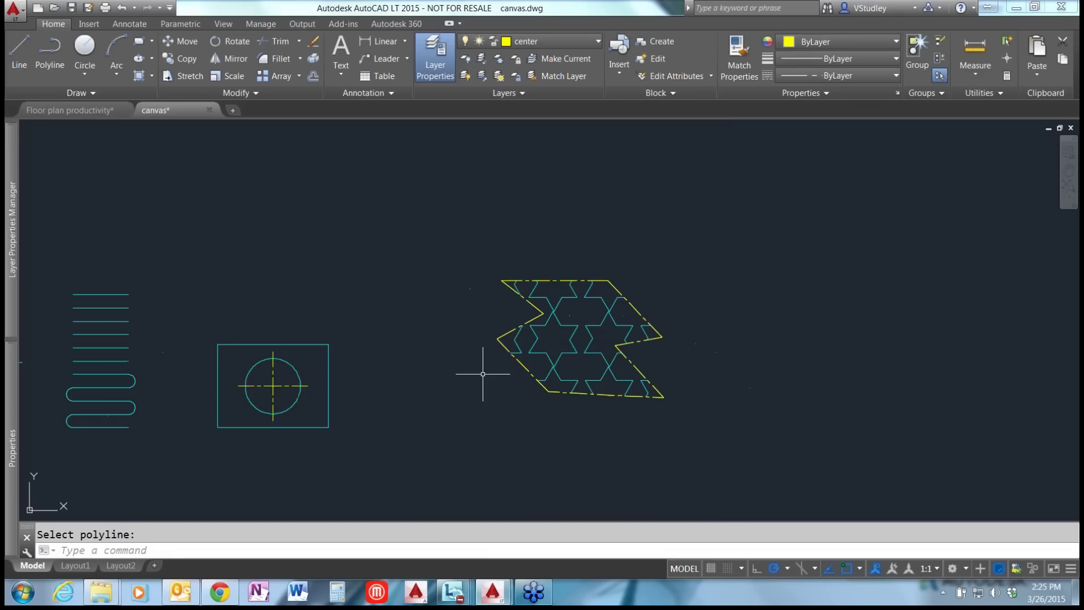
scroll(375, 288, down, 2)
middle_drag(631, 288, 556, 341)
scroll(557, 342, up, 2)
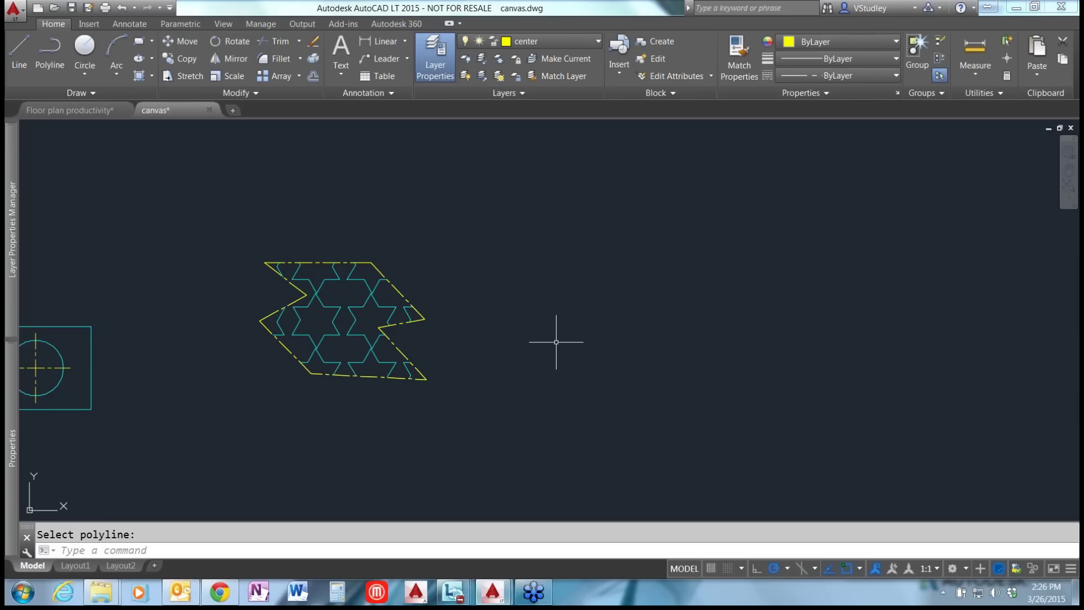
text(p)
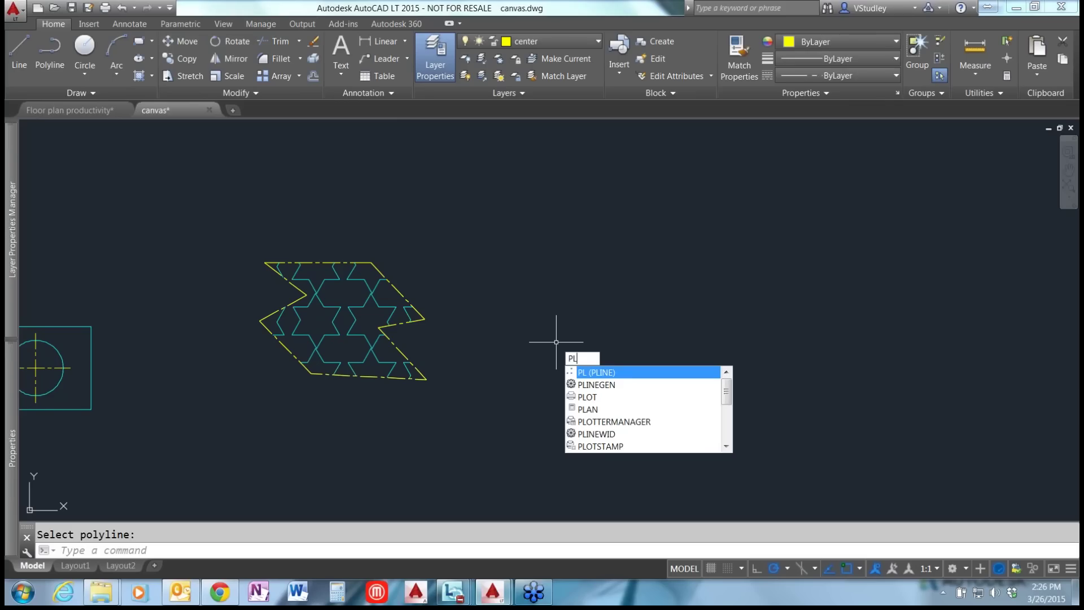
key(Return)
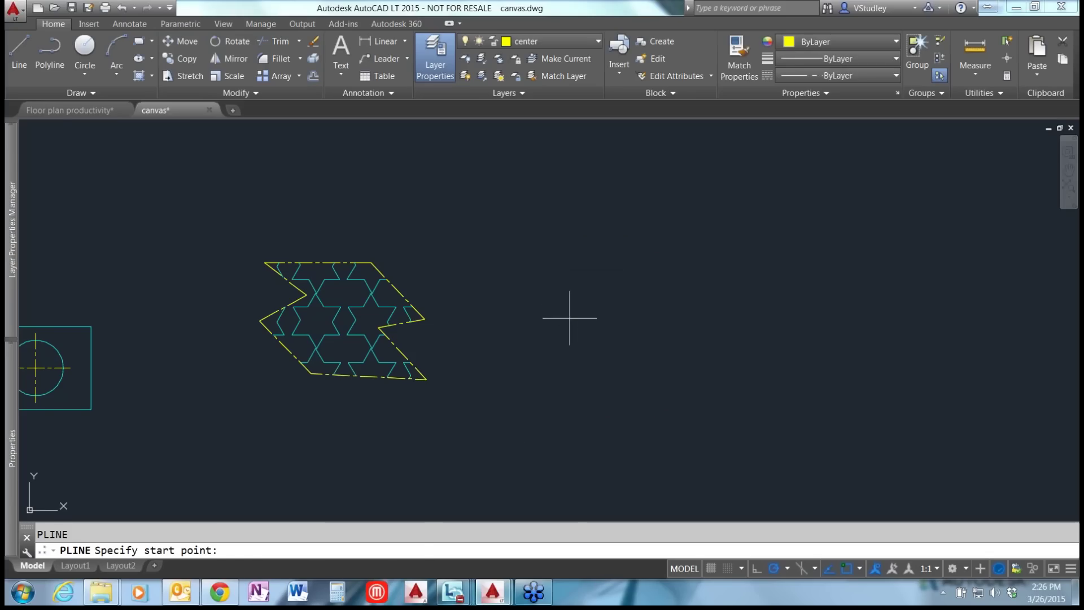
click(570, 318)
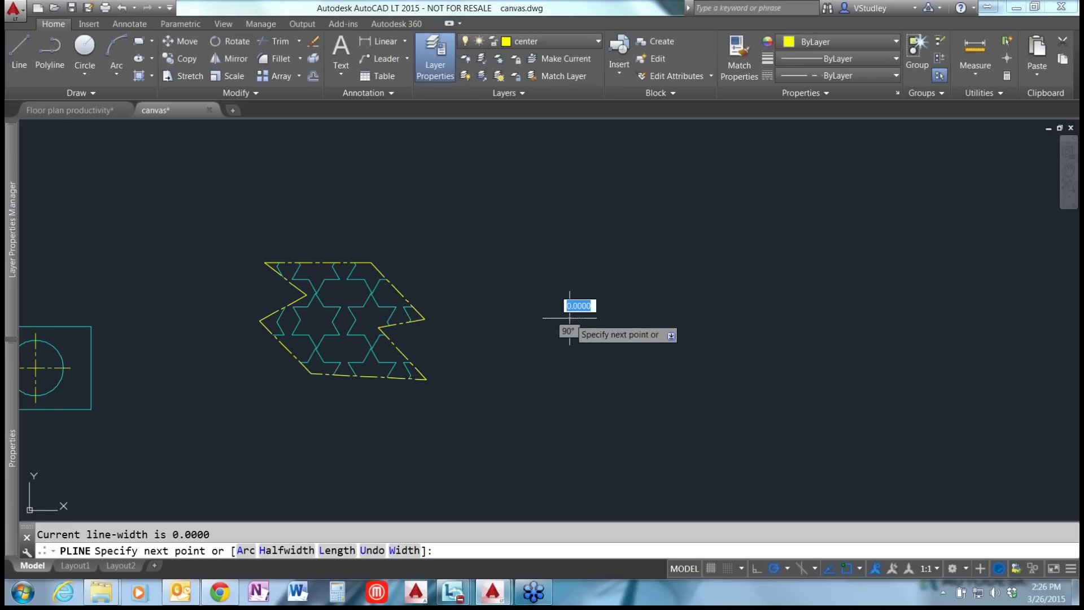
click(665, 270)
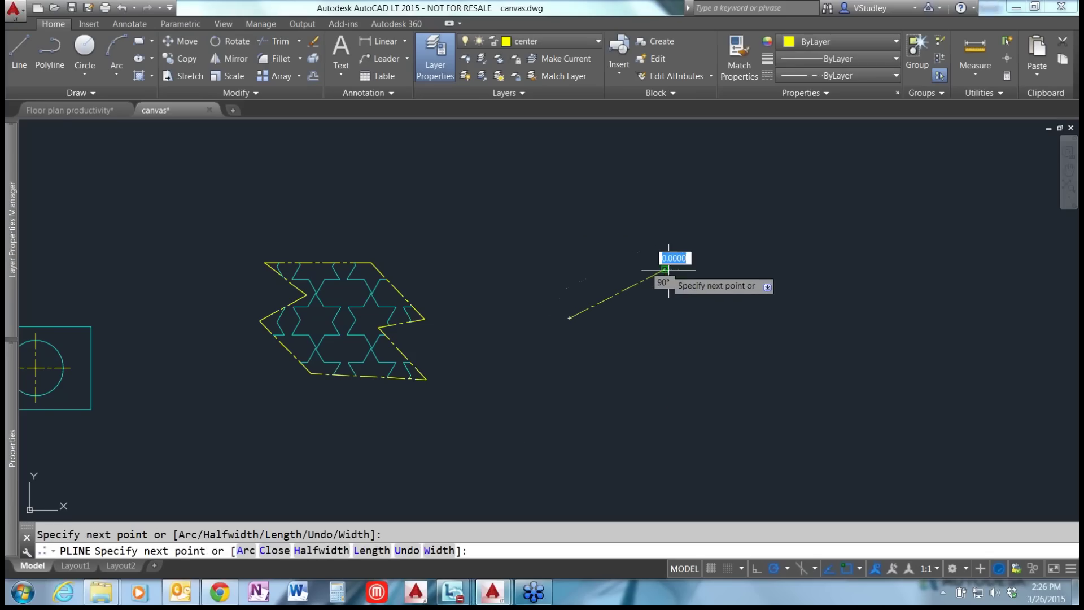
click(726, 287)
click(734, 339)
click(788, 249)
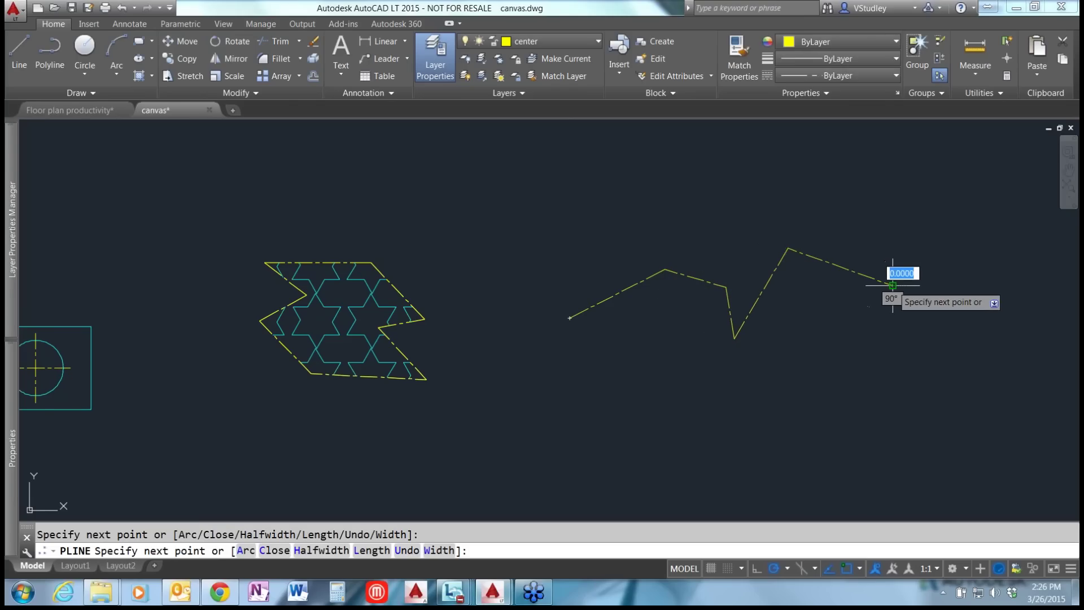
click(892, 285)
key(Return)
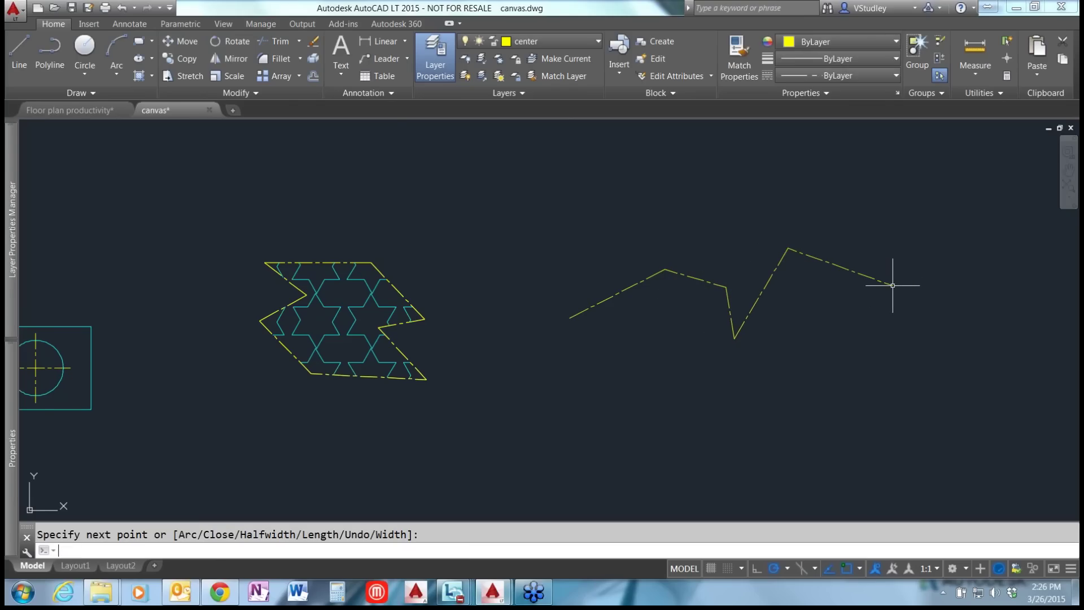
- Copy the zigzag polyline straight down by about 2.5 units
click(685, 279)
text(c)
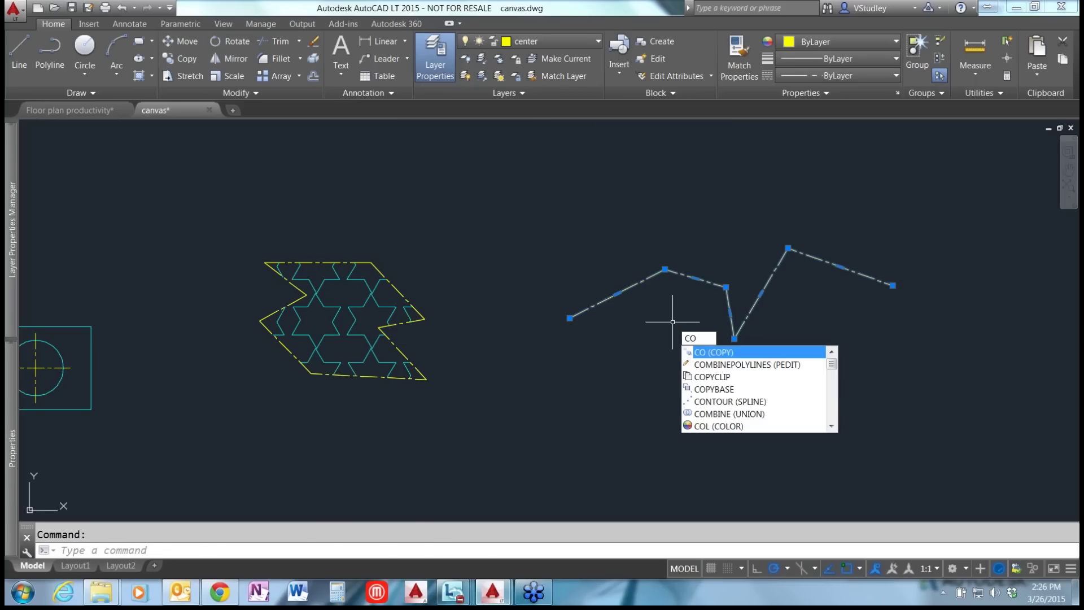
key(Return)
click(672, 322)
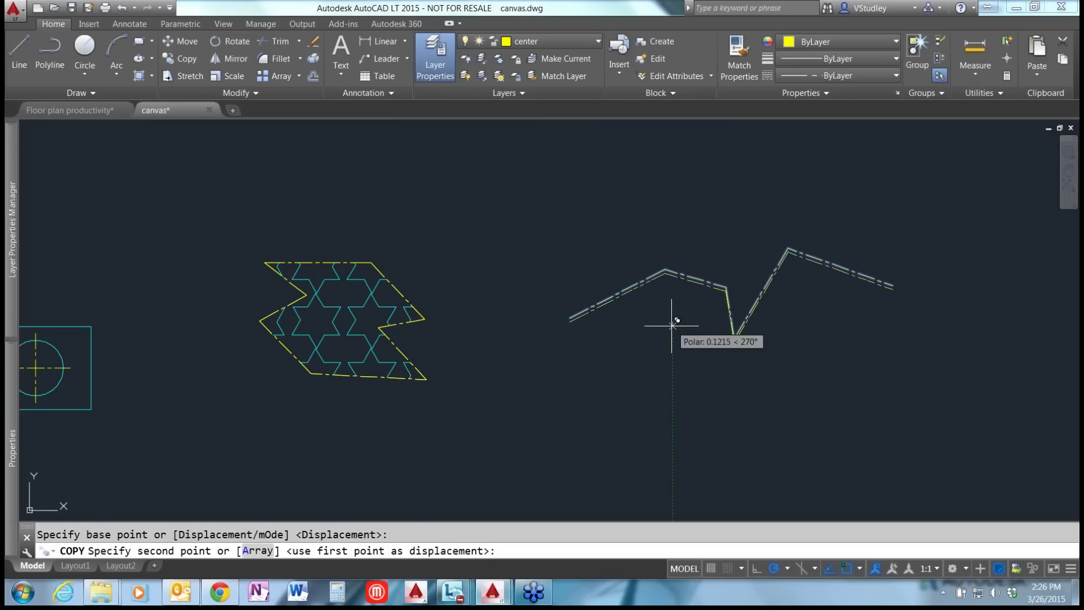
click(673, 388)
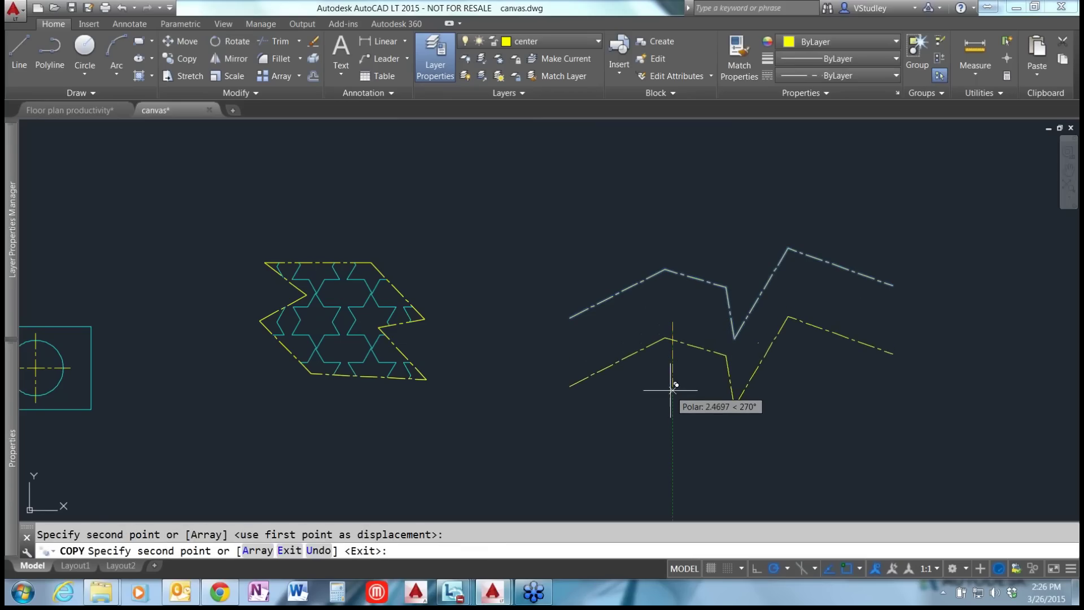
key(Return)
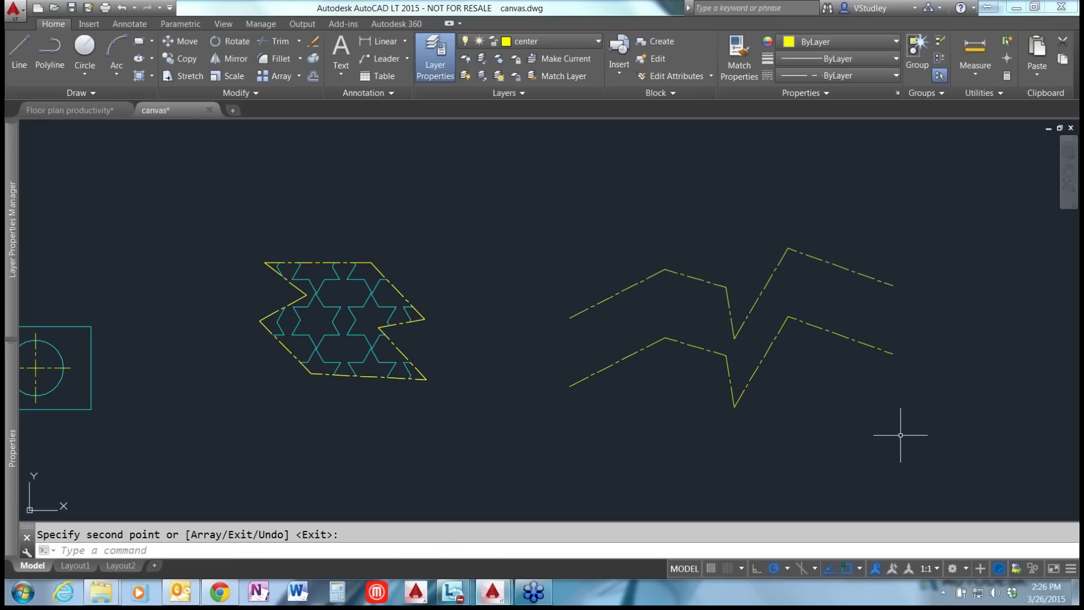
- Set linetype generation to Enabled for the lower zigzag polyline and clear the selection
scroll(671, 326, up, 2)
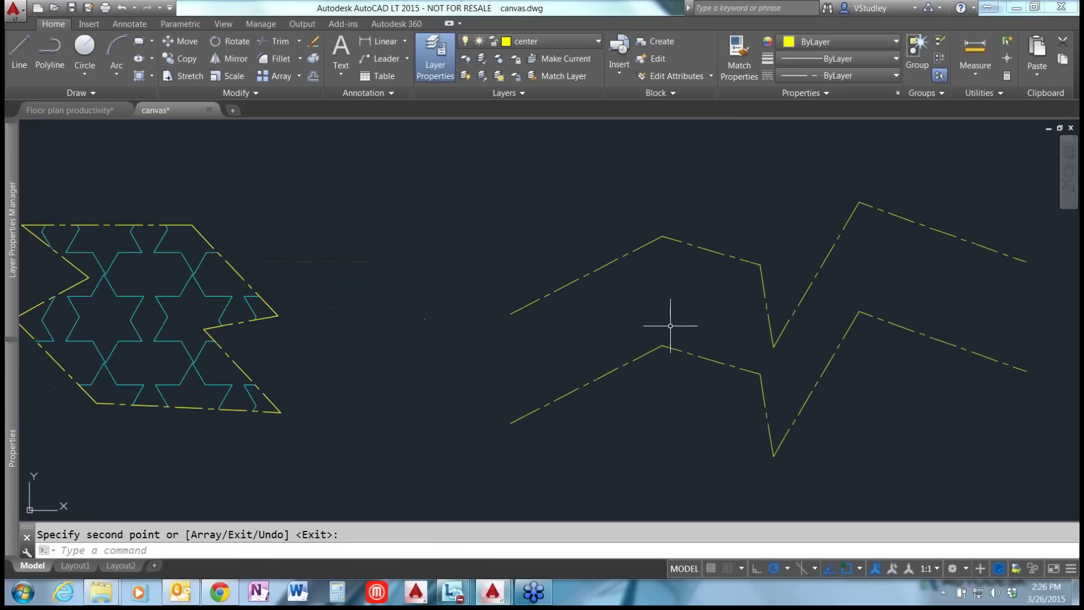
scroll(664, 241, up, 2)
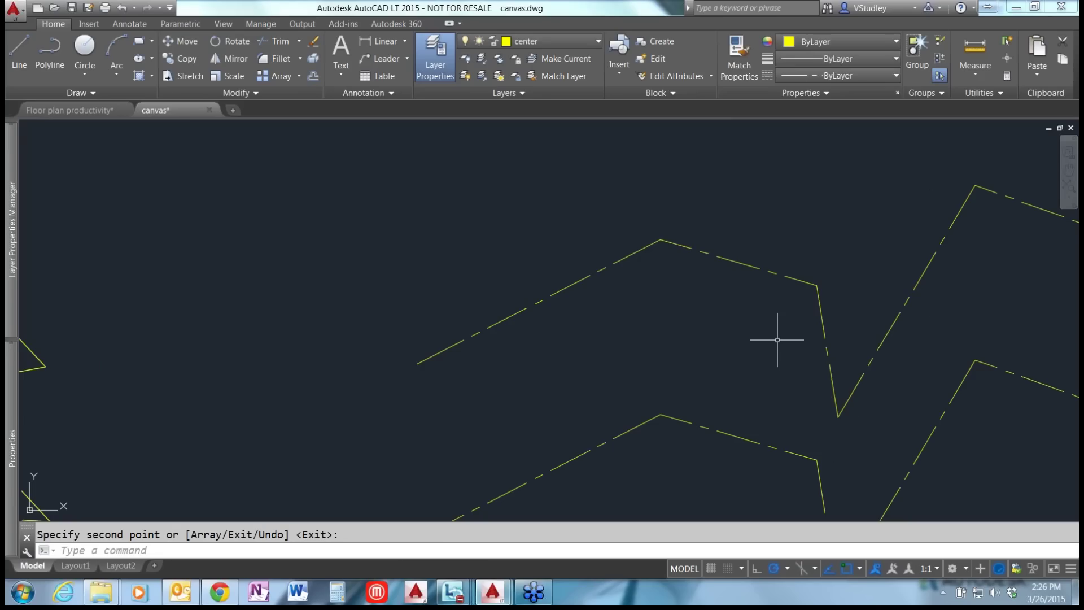
scroll(409, 240, down, 2)
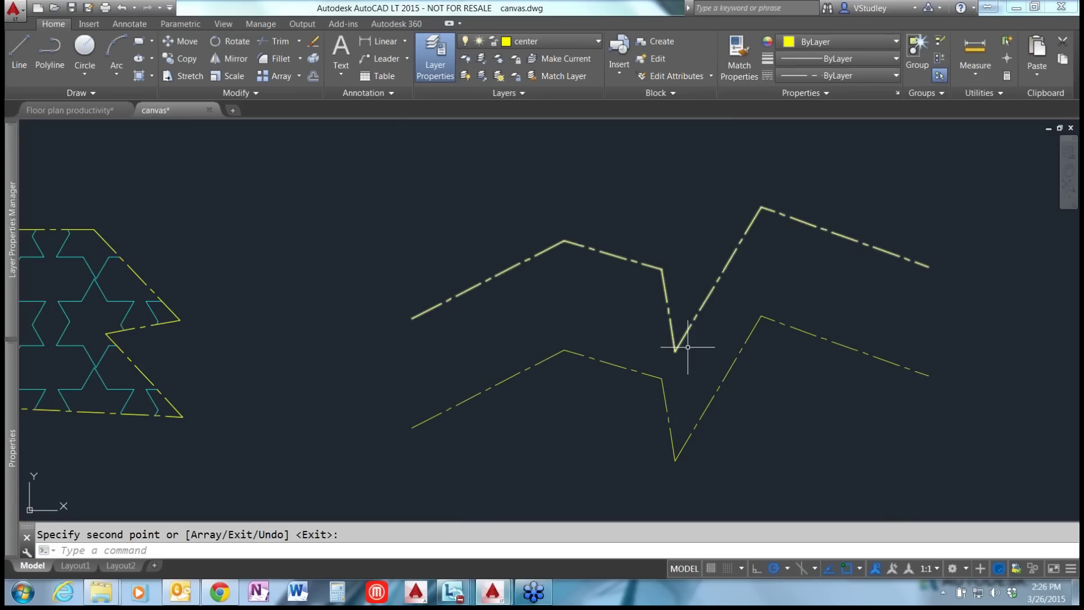
middle_drag(743, 322, 736, 299)
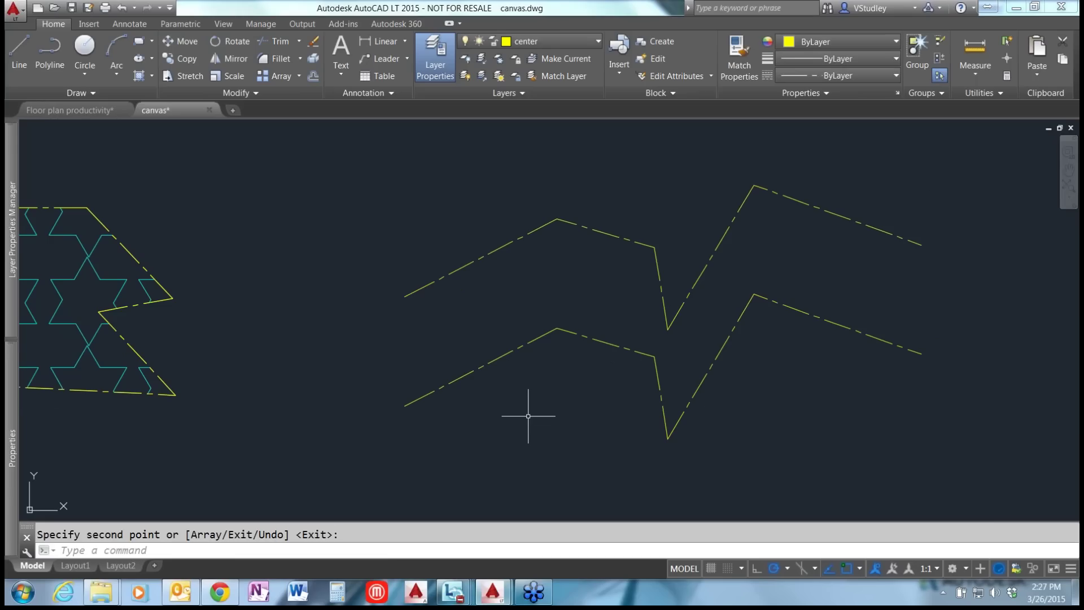
key(Return)
click(544, 335)
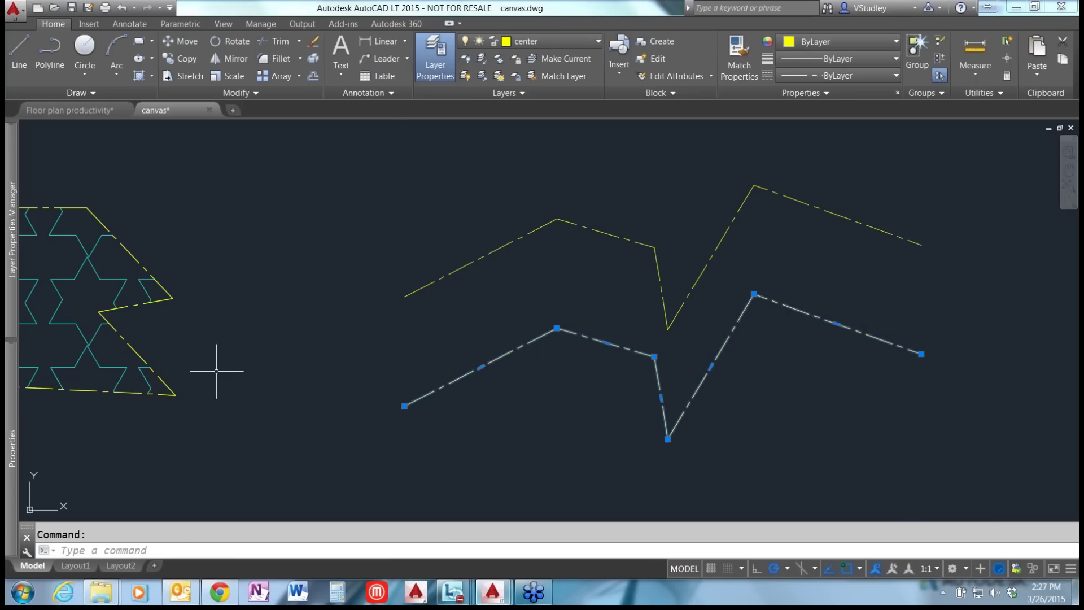
mouse_move(15, 426)
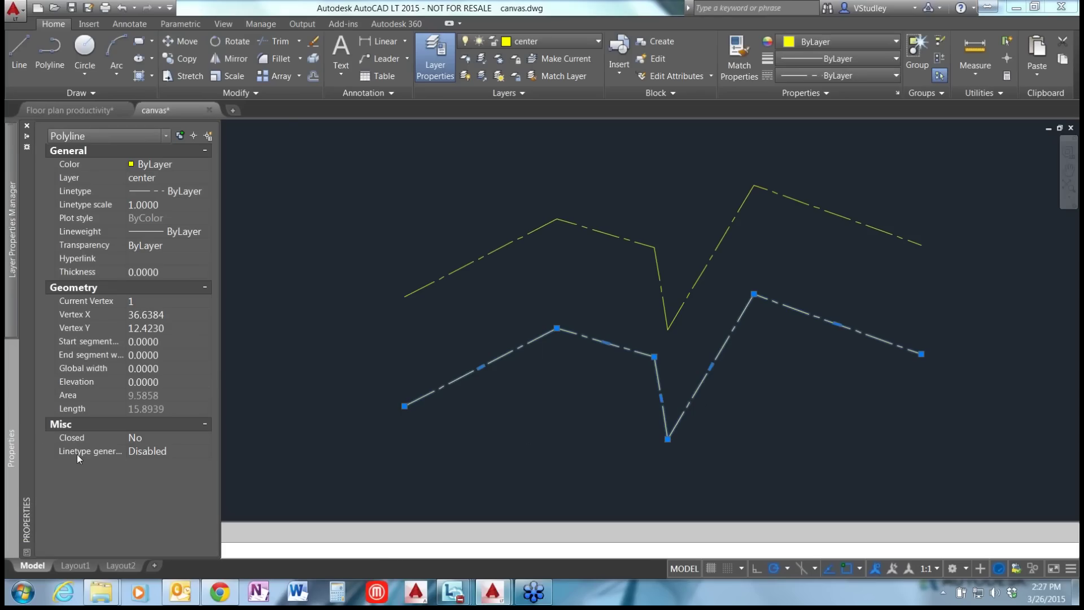
click(177, 452)
click(207, 451)
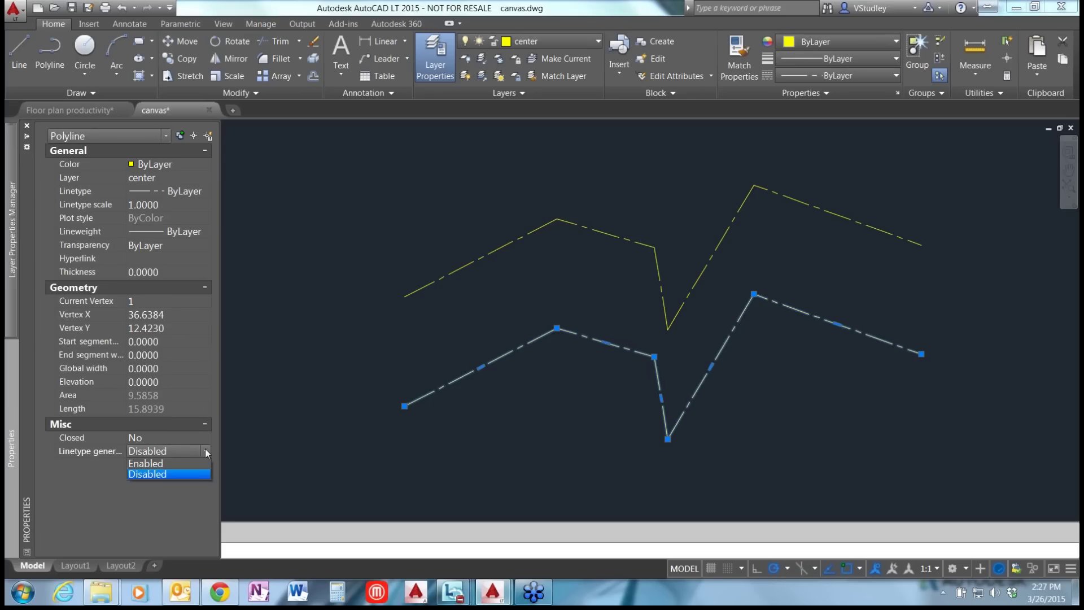
click(165, 463)
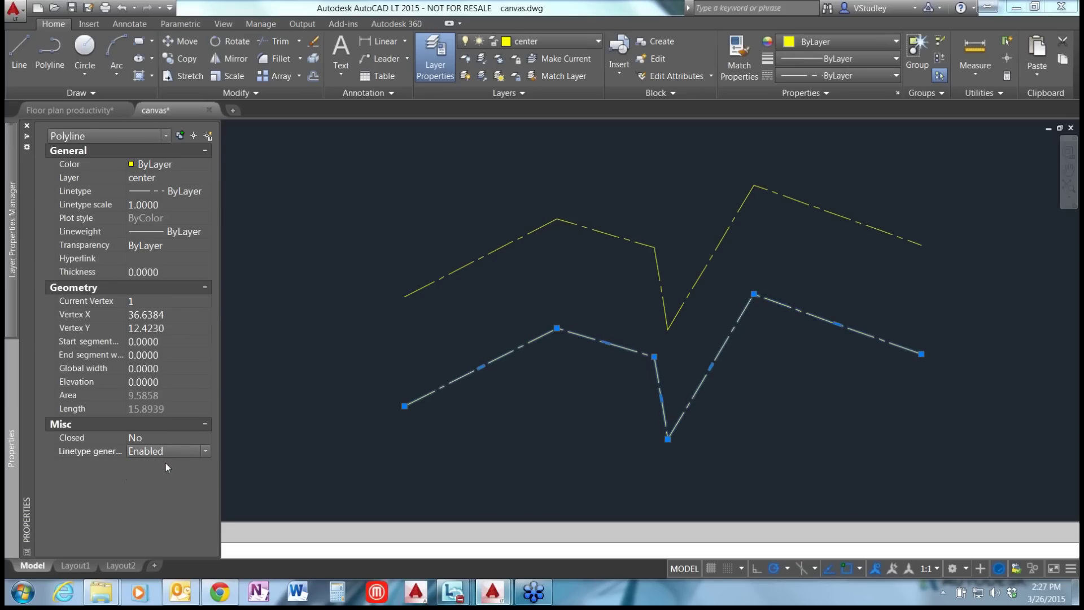
click(577, 439)
click(547, 411)
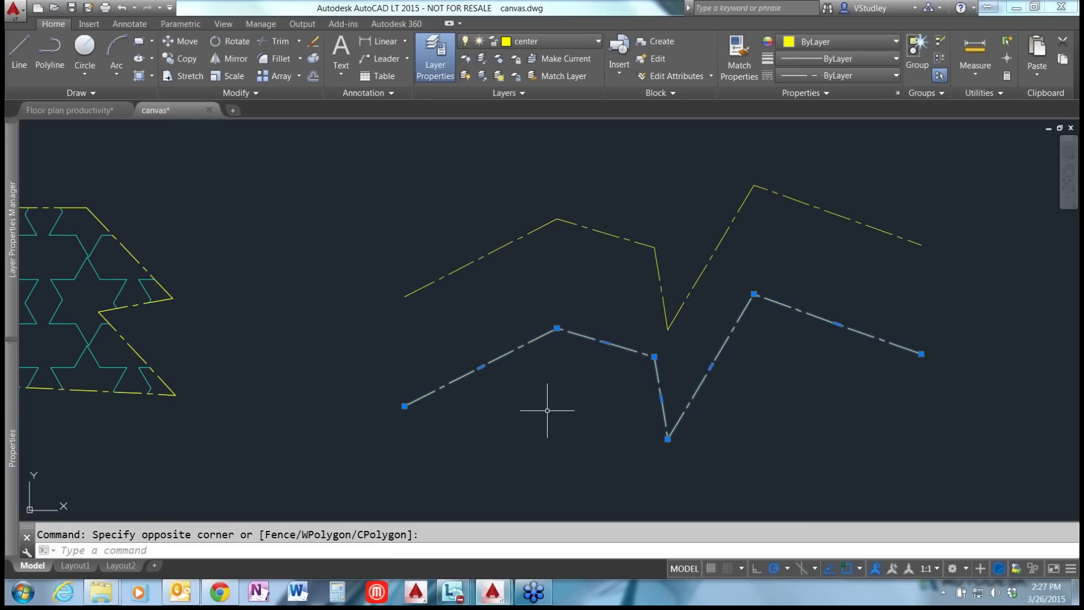
key(Escape)
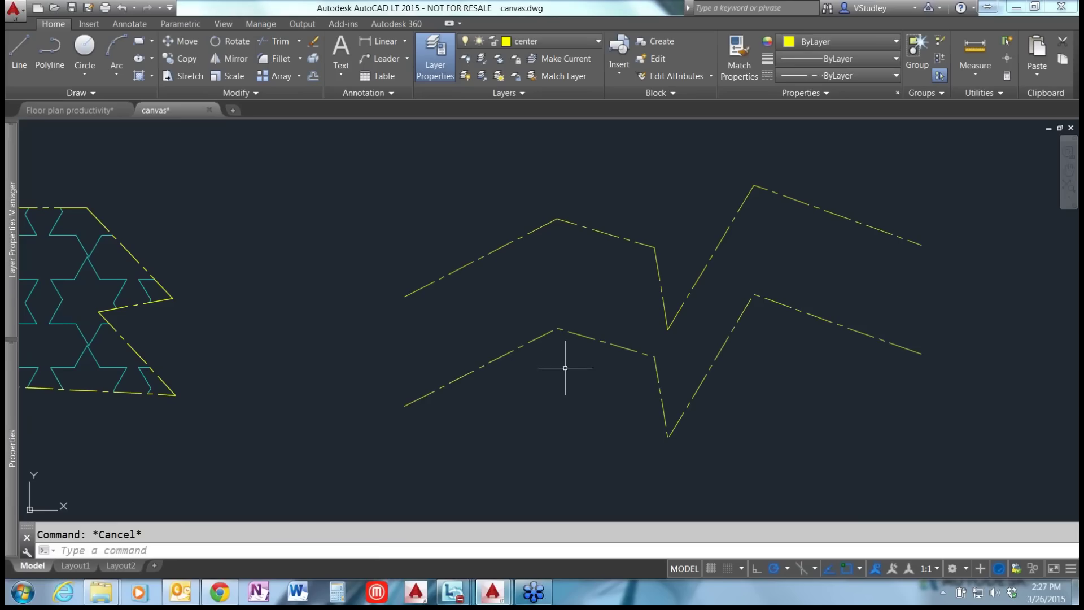
- Look up the PLINEGEN system variable in the help, read its 0 and 1 settings, and close the article
scroll(567, 359, up, 2)
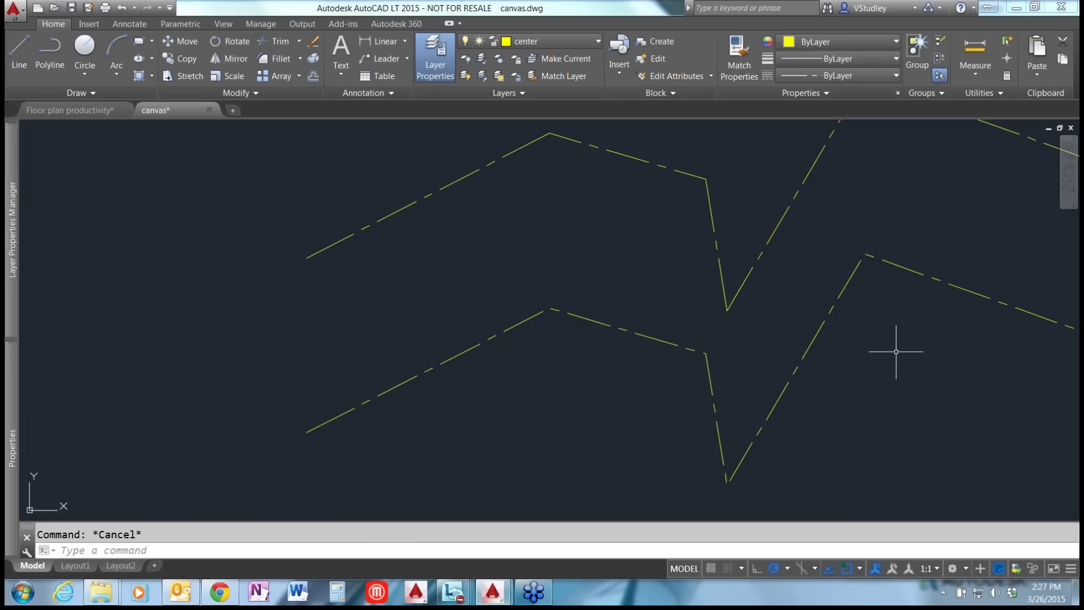
scroll(576, 384, down, 3)
scroll(733, 373, up, 3)
scroll(527, 407, down, 2)
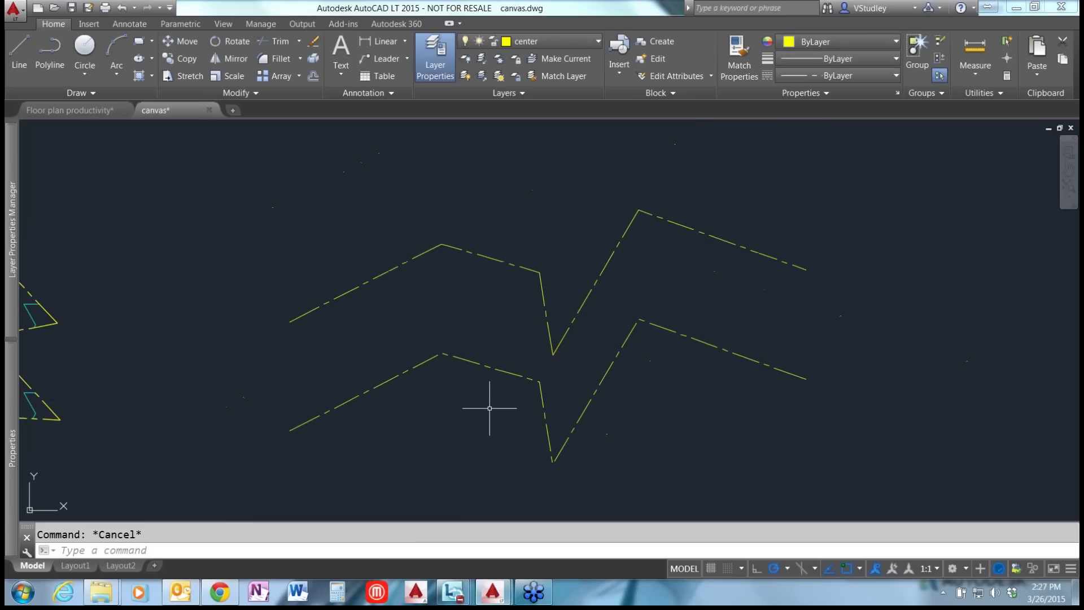
middle_drag(490, 408, 571, 394)
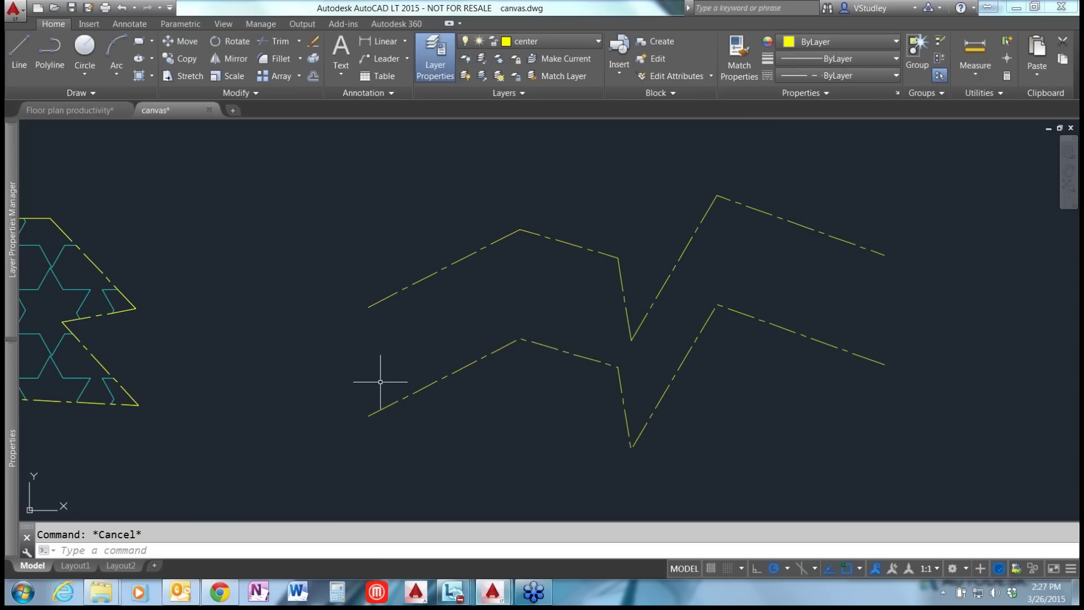
text(PLINe)
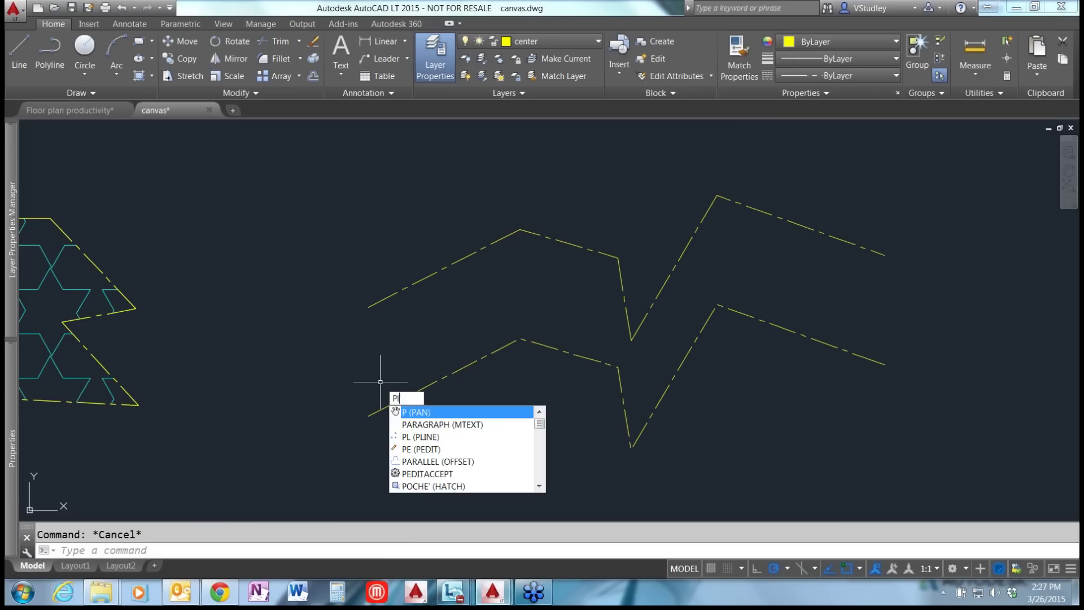
text(GEN)
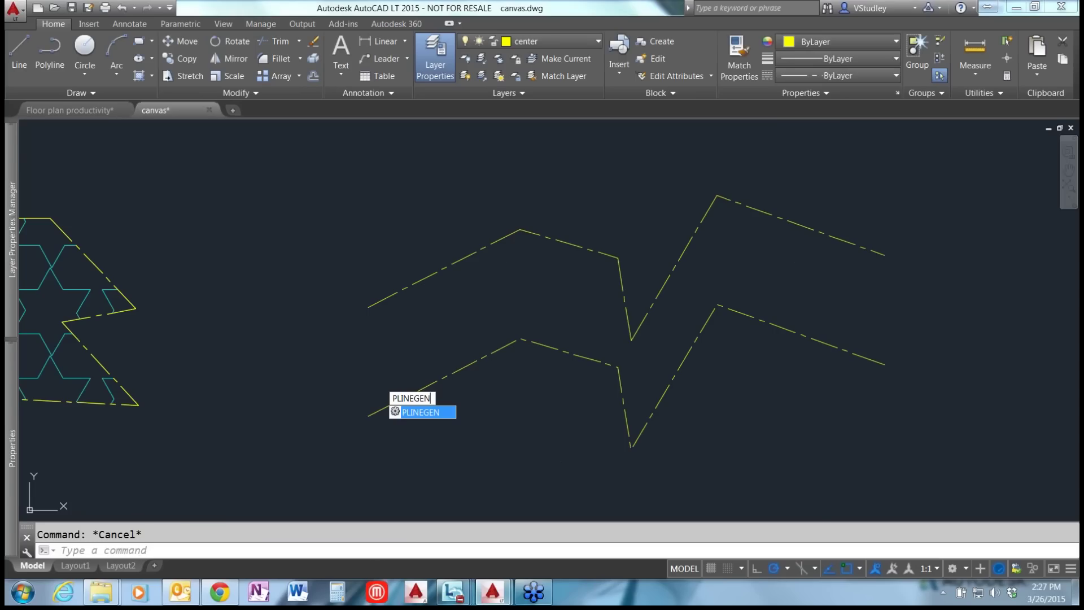
key(F1)
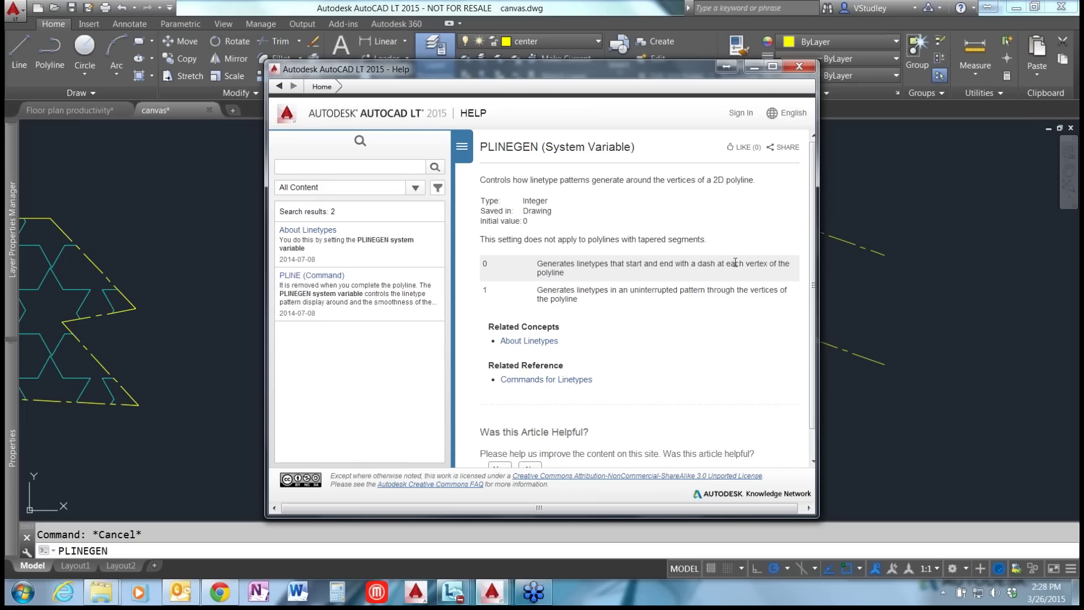
click(799, 67)
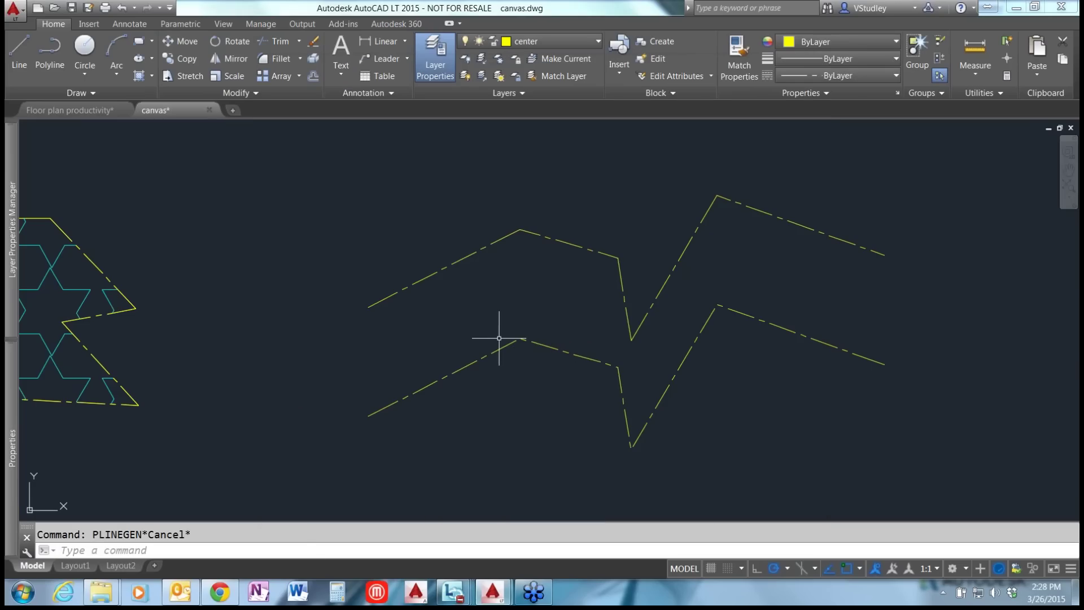
- Set the PLINEGEN system variable to 1 and regenerate the drawing
text(plinegen)
key(Return)
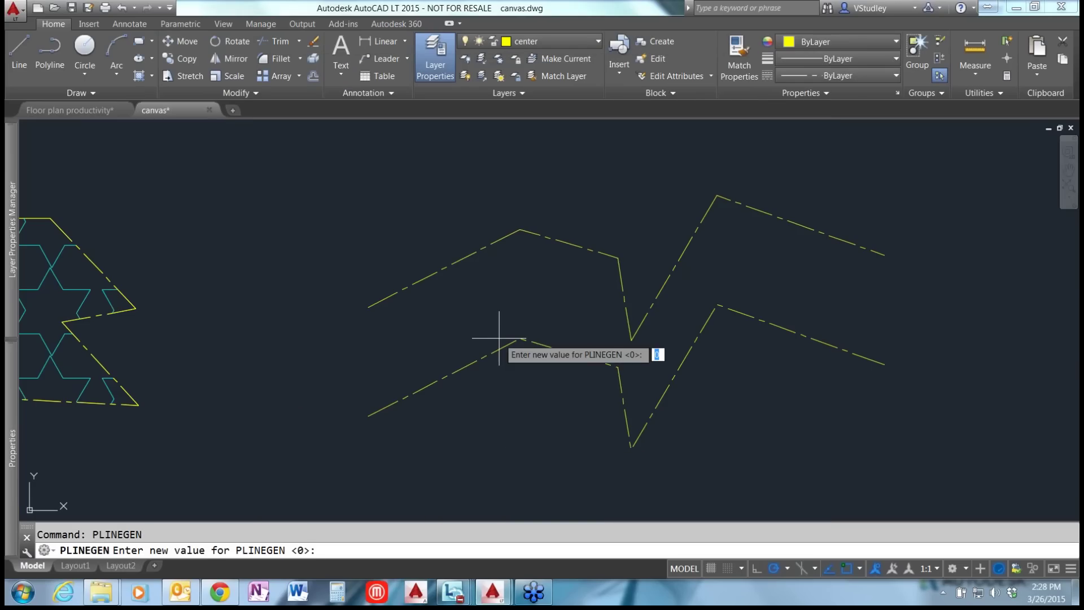
text(1)
key(Return)
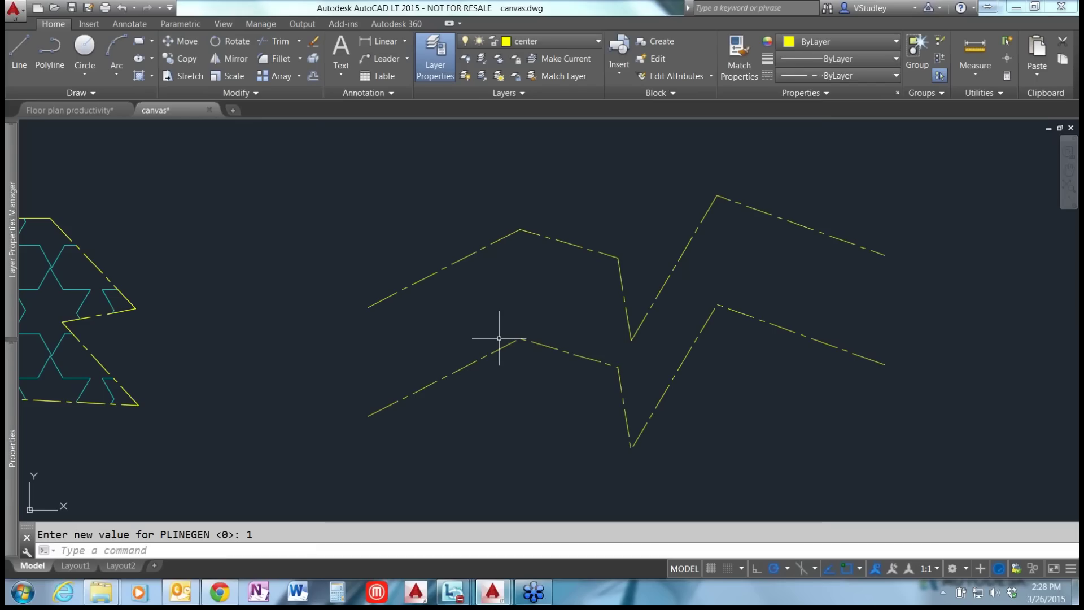
text(regen)
key(Return)
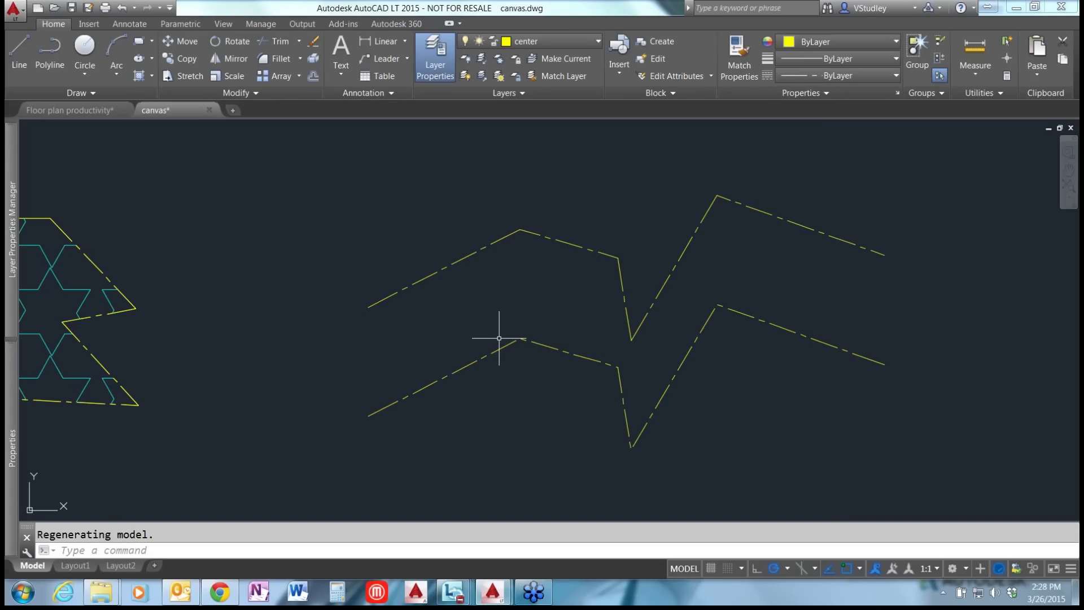
- Draw an open zigzag polyline of four segments above the two existing zigzag polylines
text(pl)
key(Return)
click(399, 164)
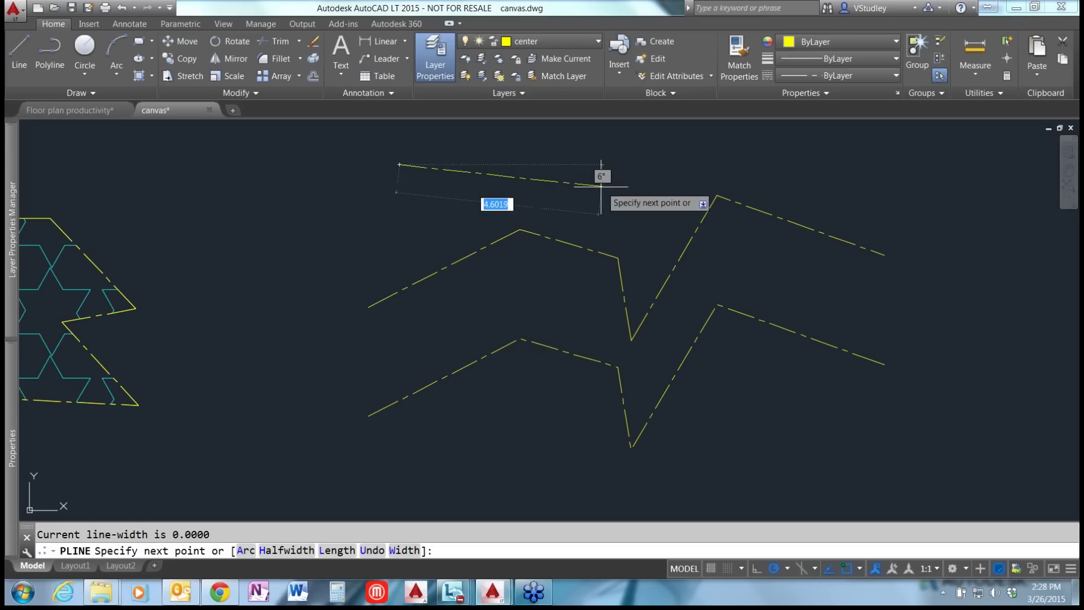
click(575, 195)
click(638, 149)
click(650, 198)
click(774, 153)
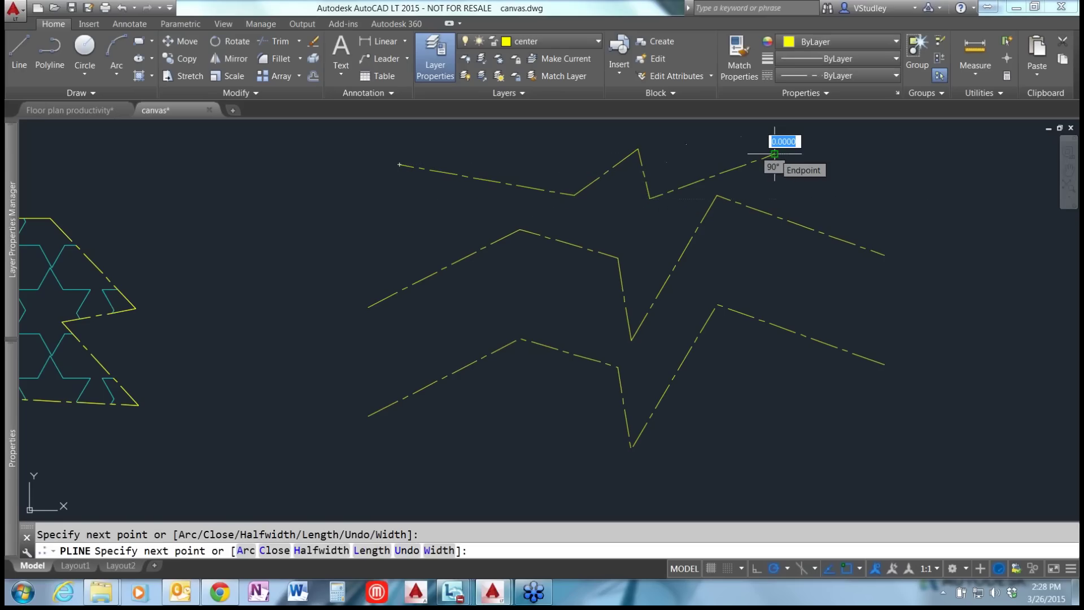
key(Return)
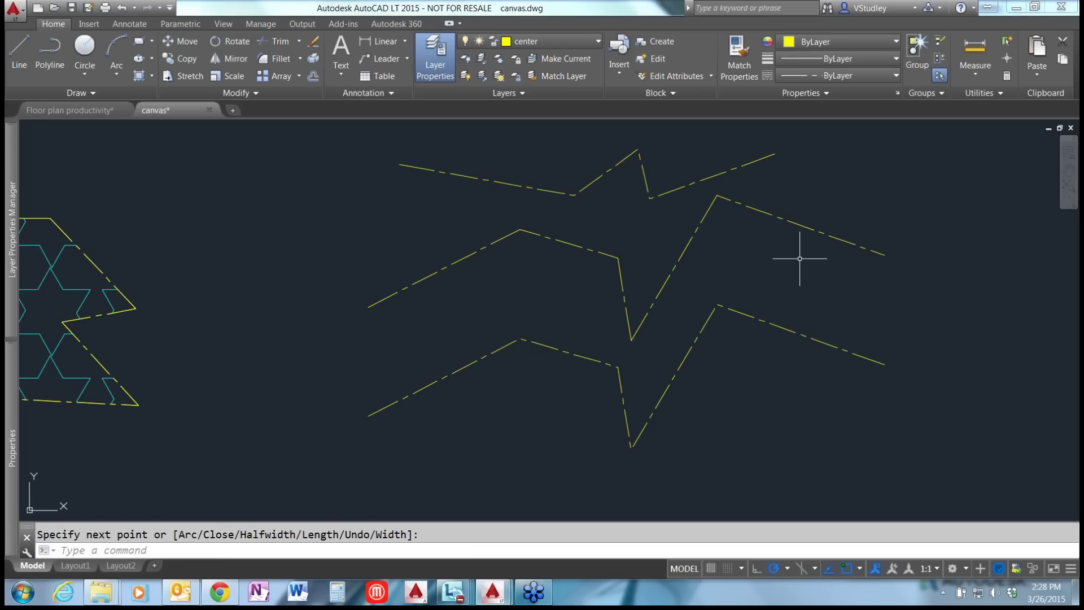
- Stretch the right end vertex of the middle zigzag polyline slightly upward and outward, and clear the selection
click(710, 210)
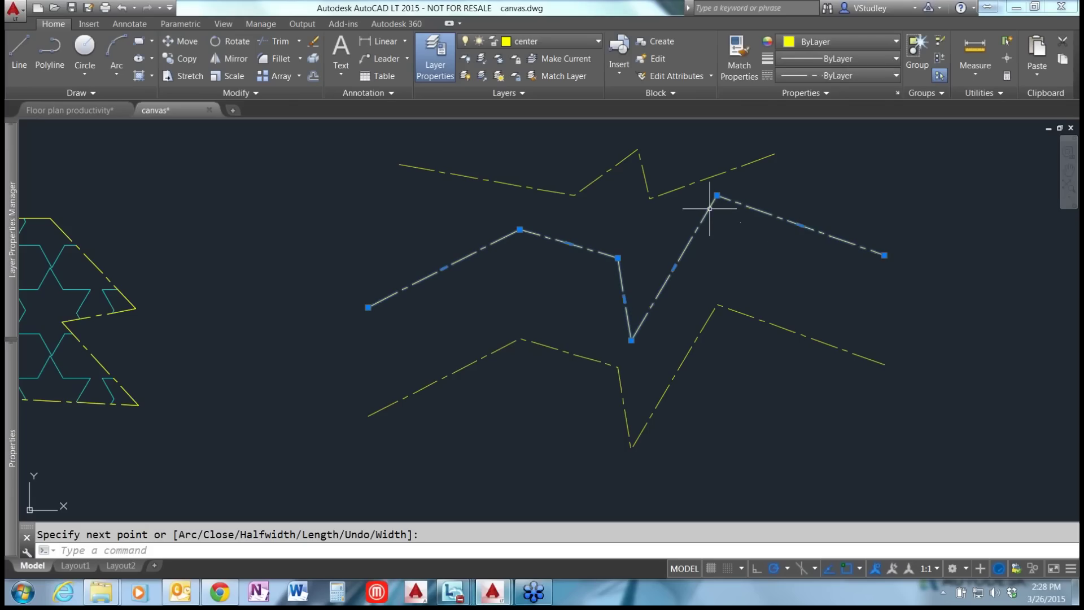
click(884, 255)
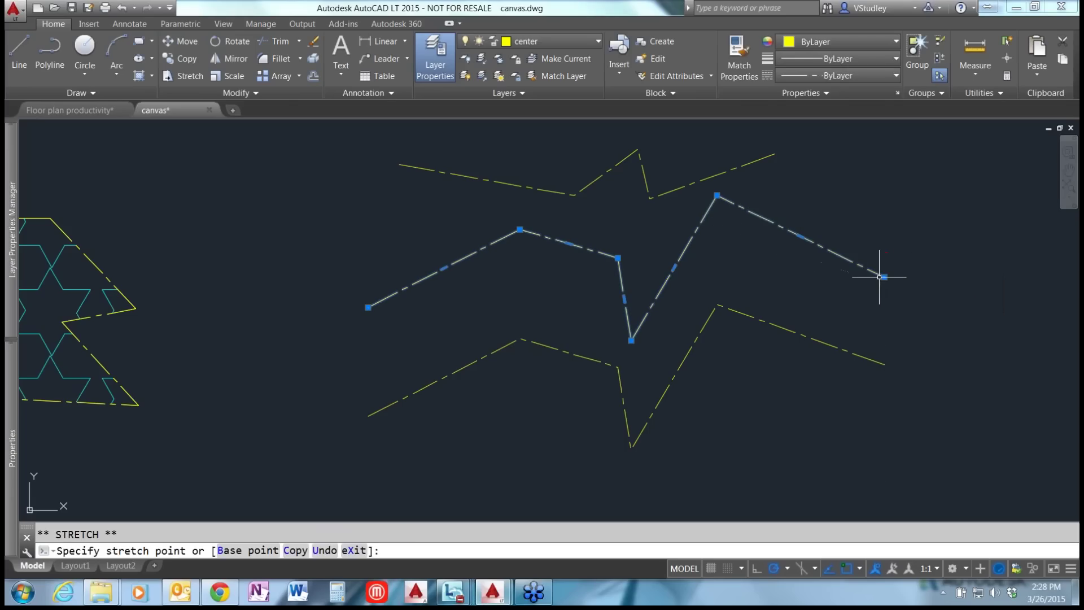
click(899, 227)
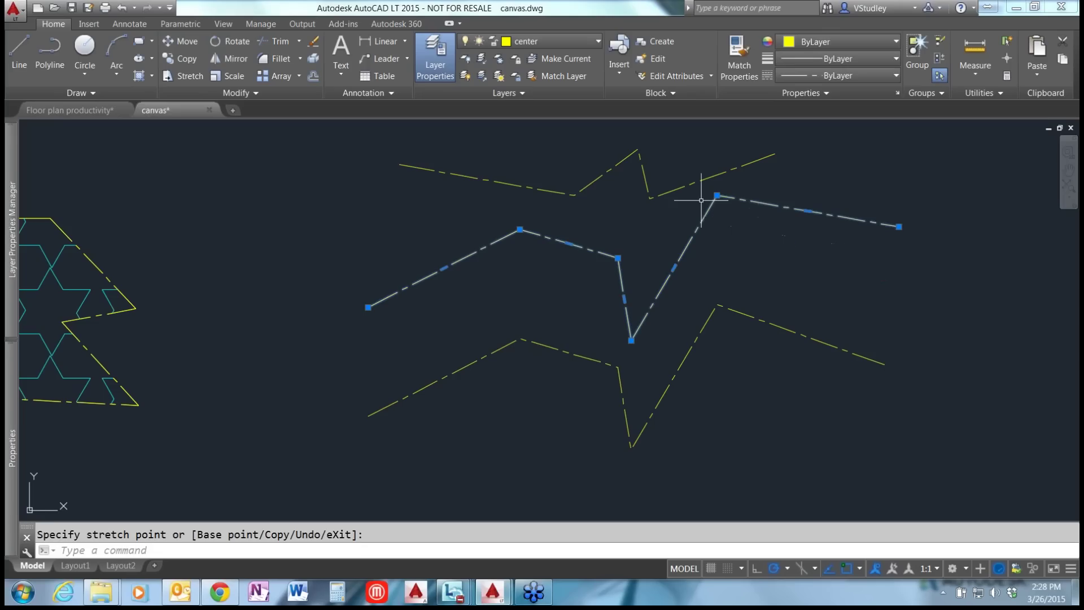
key(Escape)
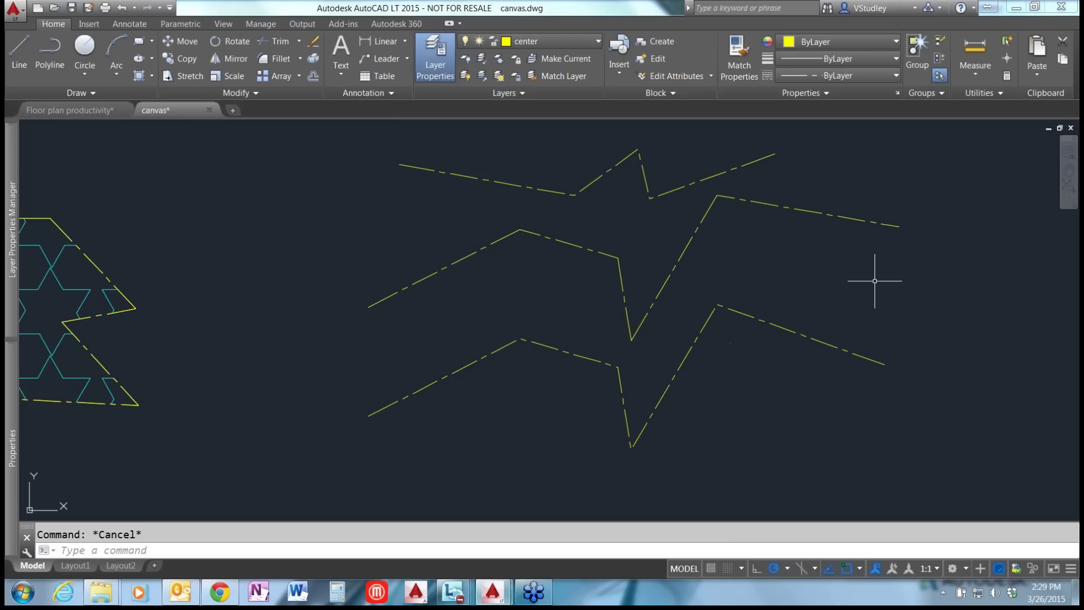
- Break the middle polyline between a point on its last segment and the adjacent peak vertex, and undo the break
text(br)
key(Return)
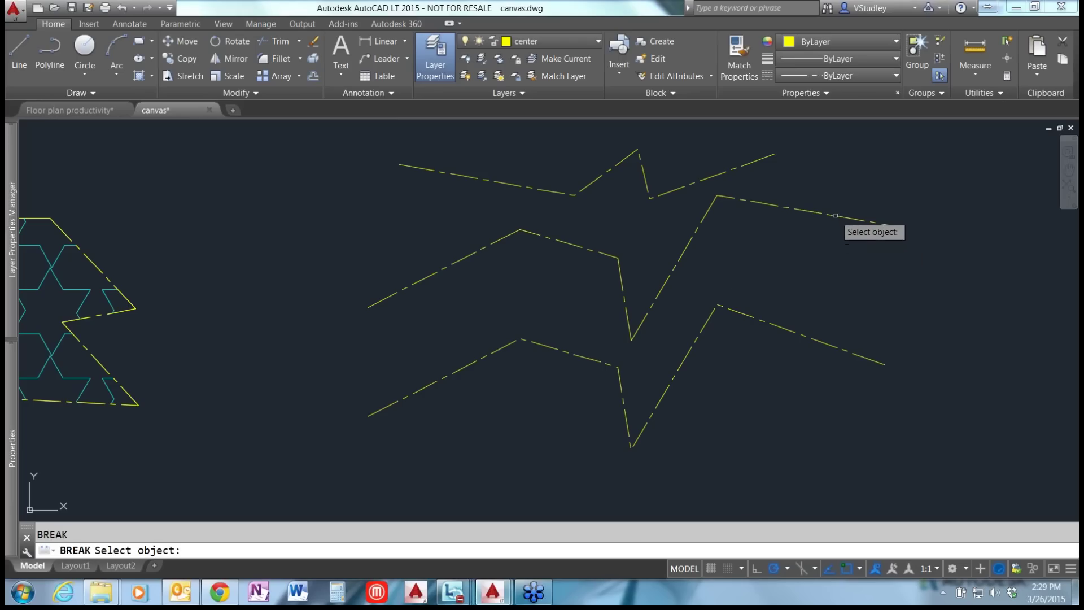
click(816, 212)
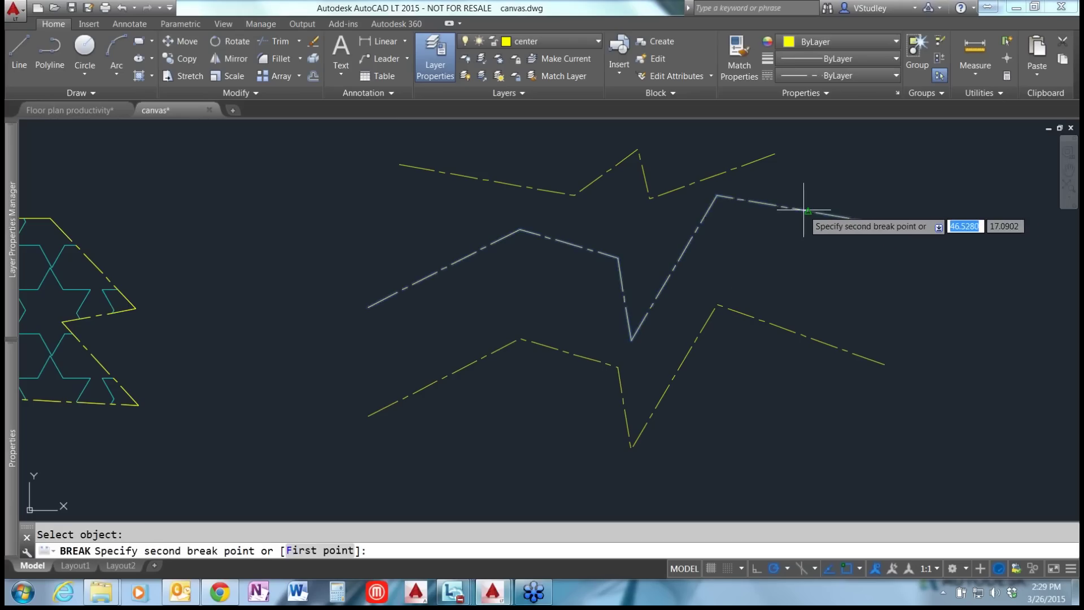
click(719, 196)
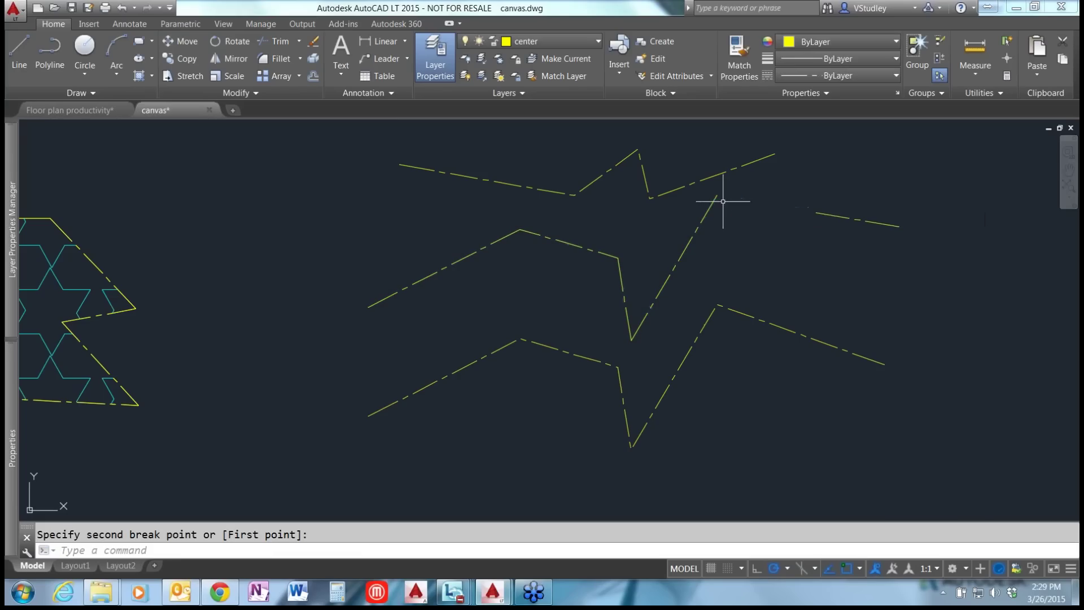
click(875, 268)
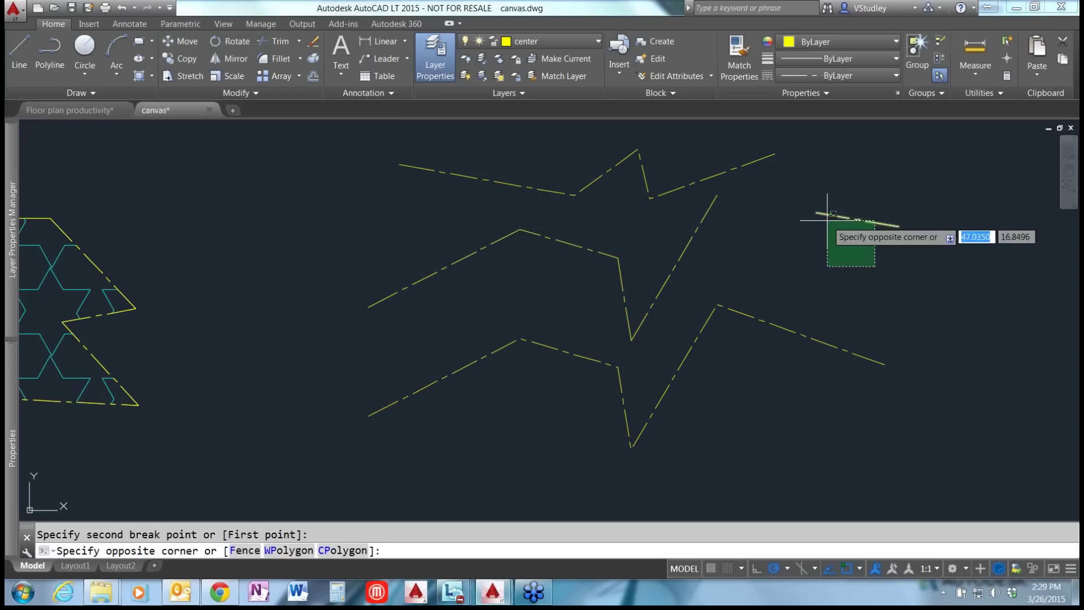
click(833, 298)
key(ctrl+z)
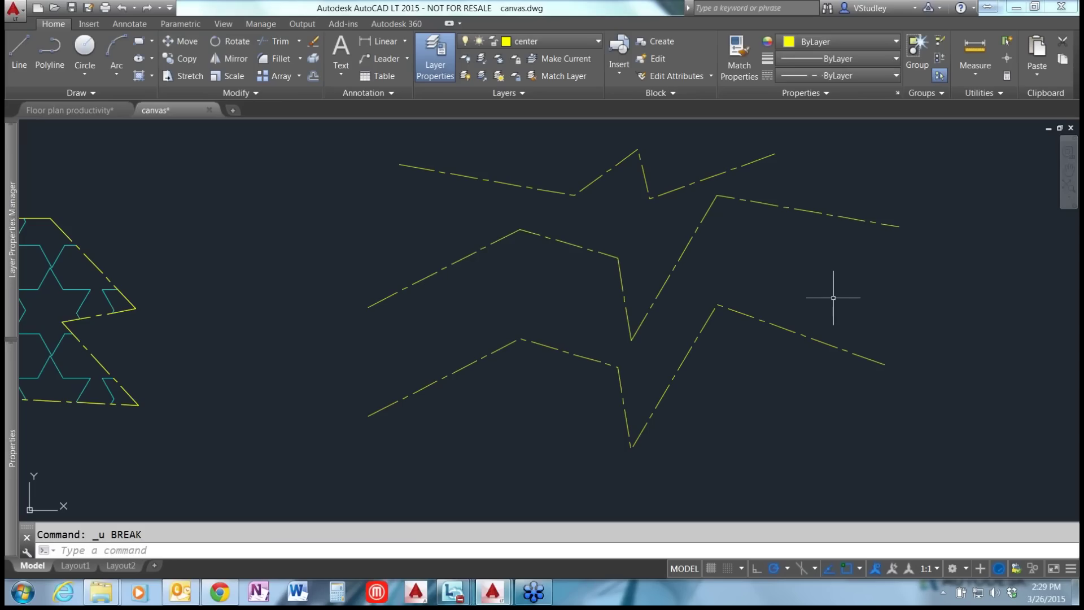
- Erase all the objects in the canvas drawing
scroll(834, 297, down, 5)
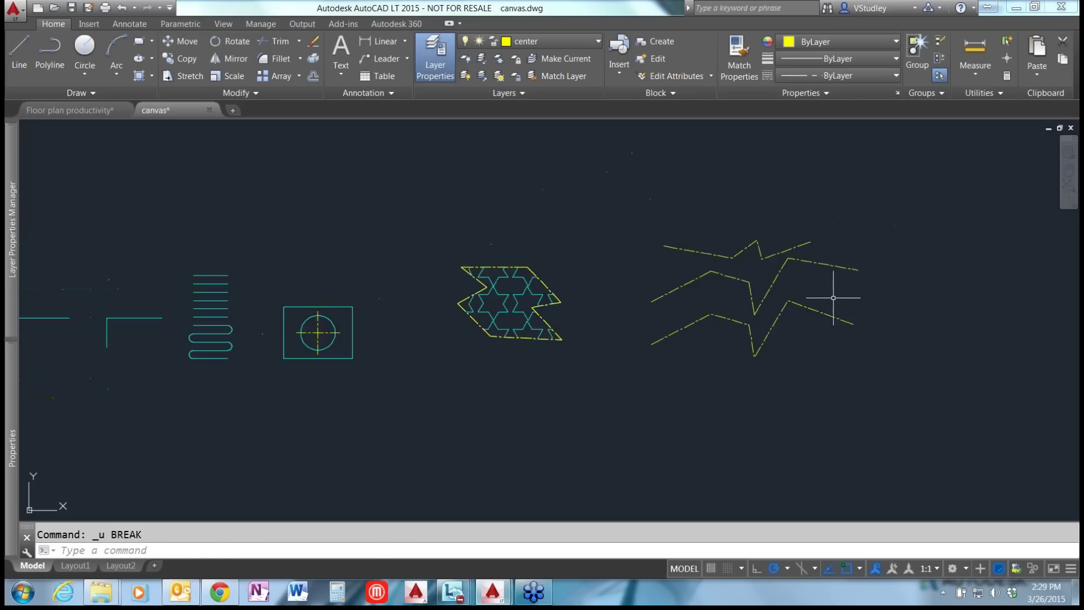
click(914, 366)
click(341, 193)
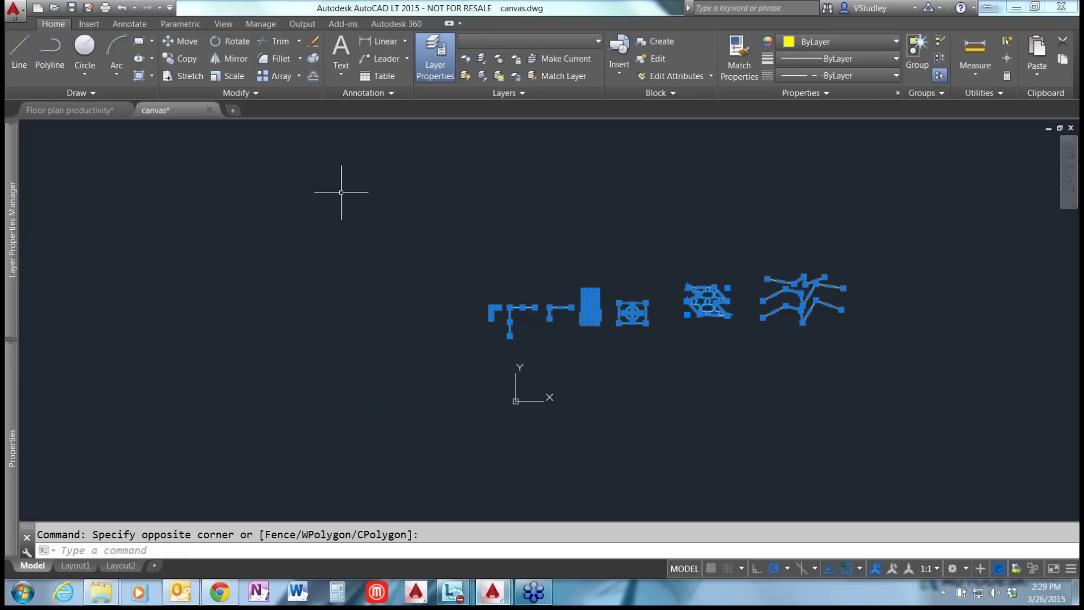
key(Delete)
scroll(533, 345, up, 2)
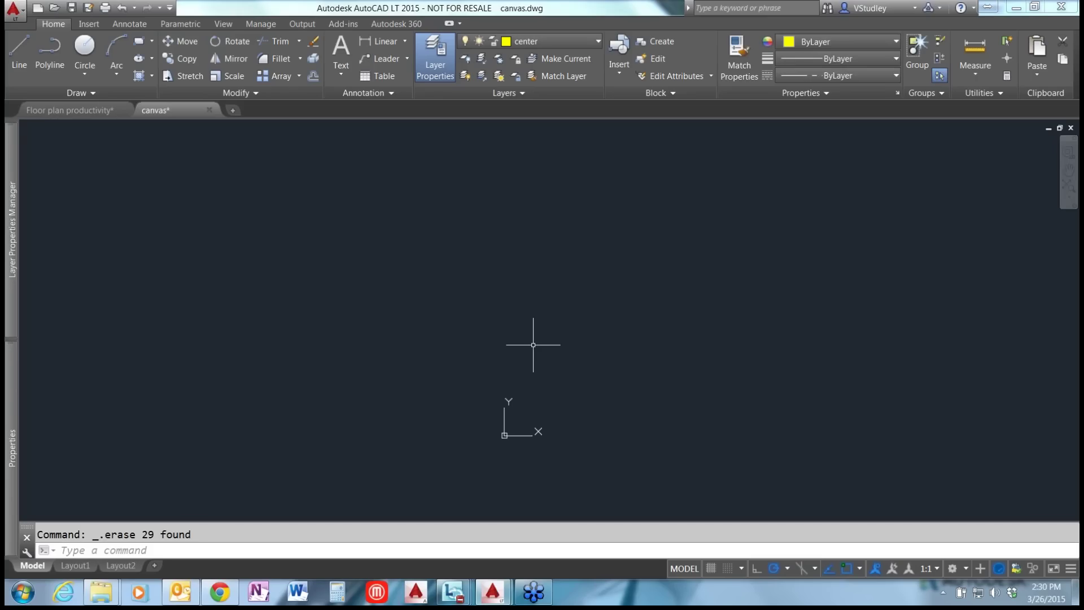
text(l)
key(Return)
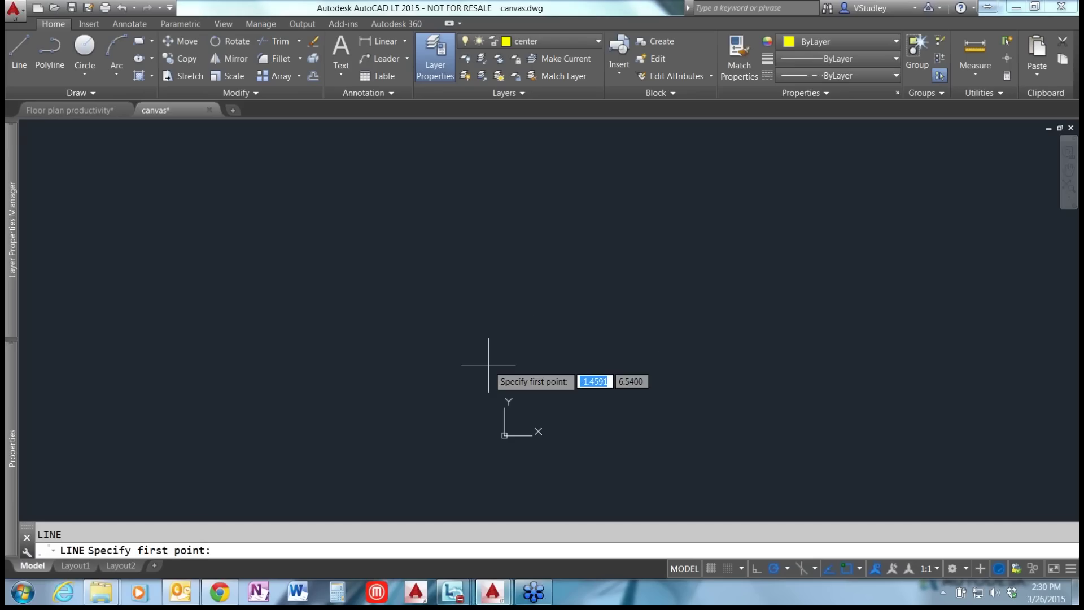
click(488, 364)
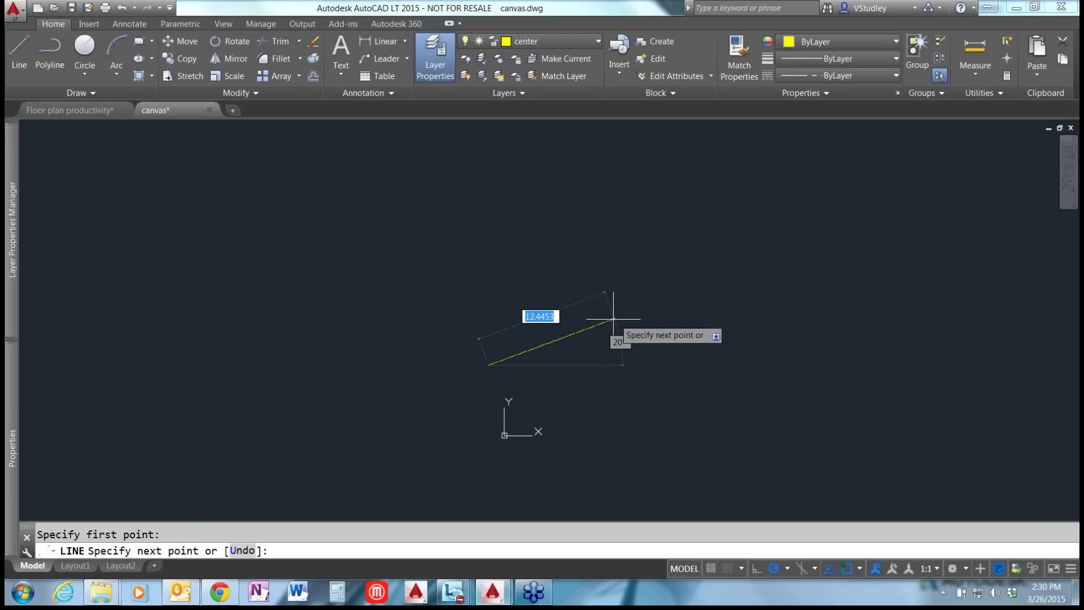
key(Escape)
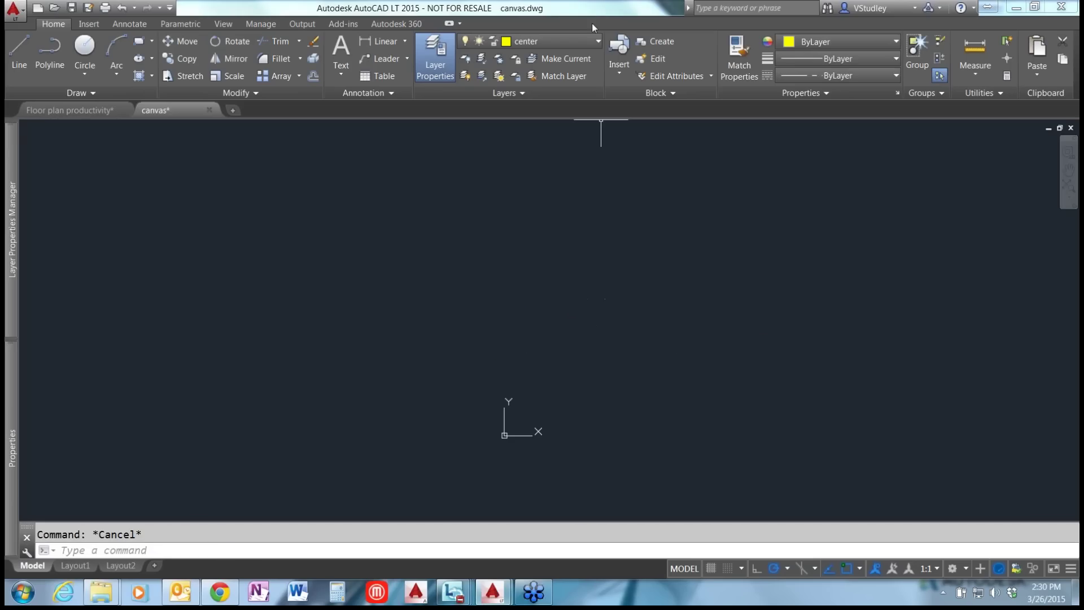
- Make the object layer current and draw a single line rising to the right above the UCS icon
click(591, 40)
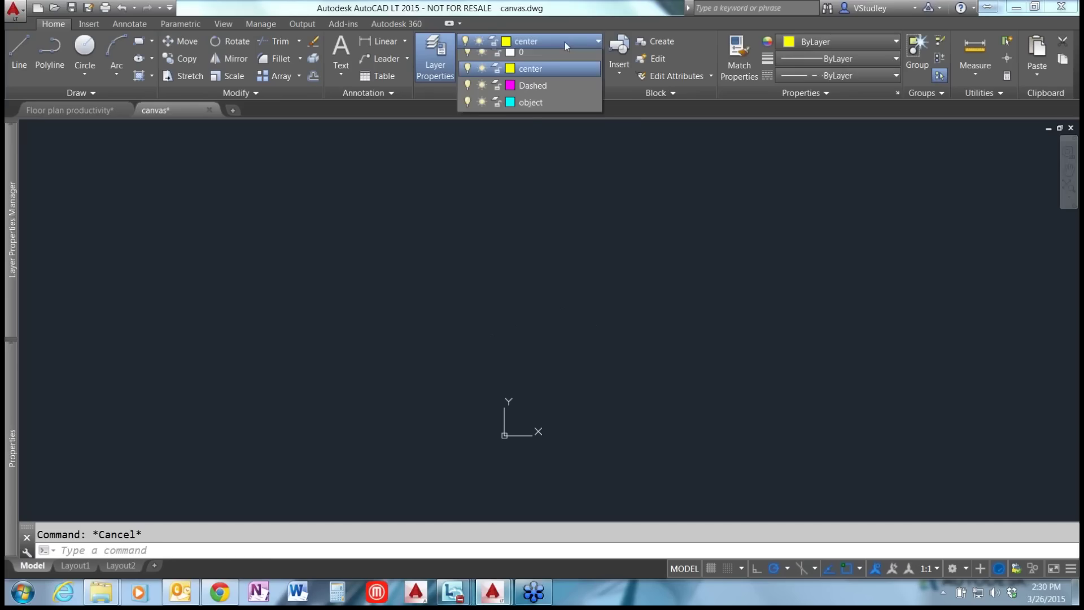
click(527, 109)
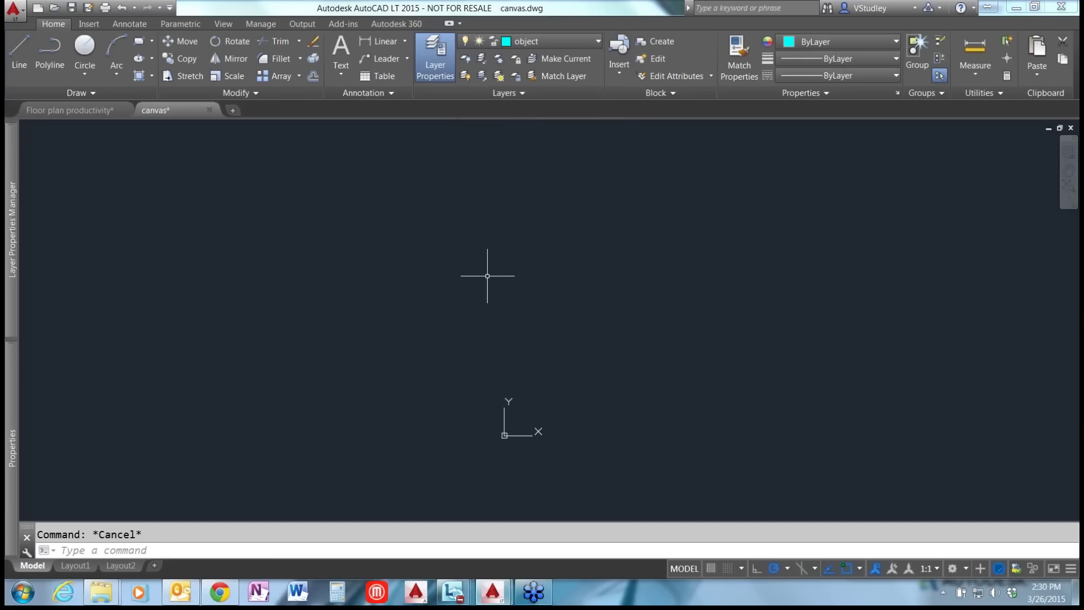
text(l)
key(Return)
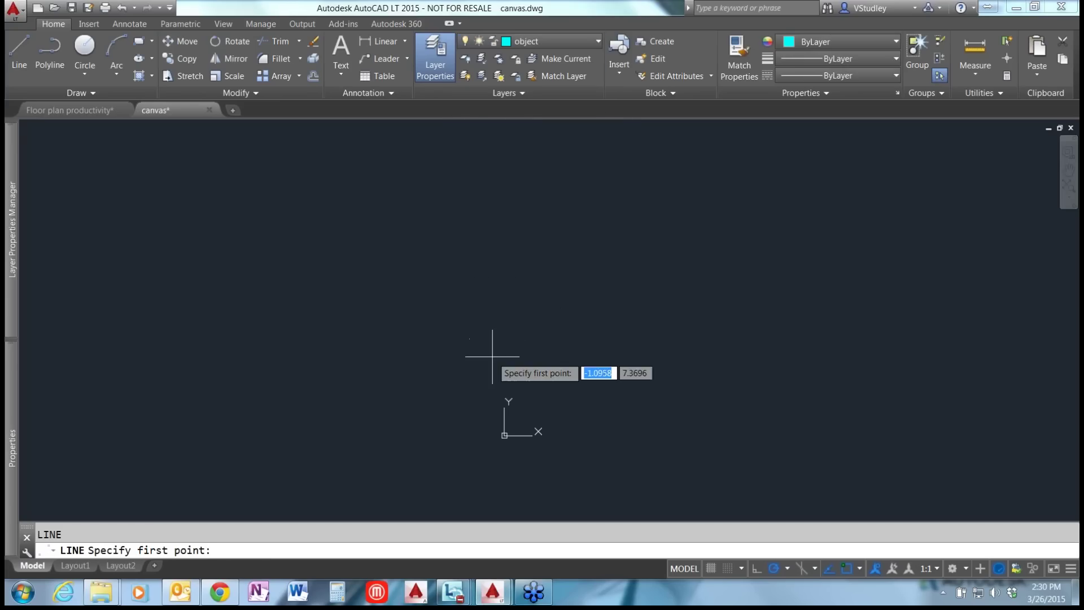
click(486, 379)
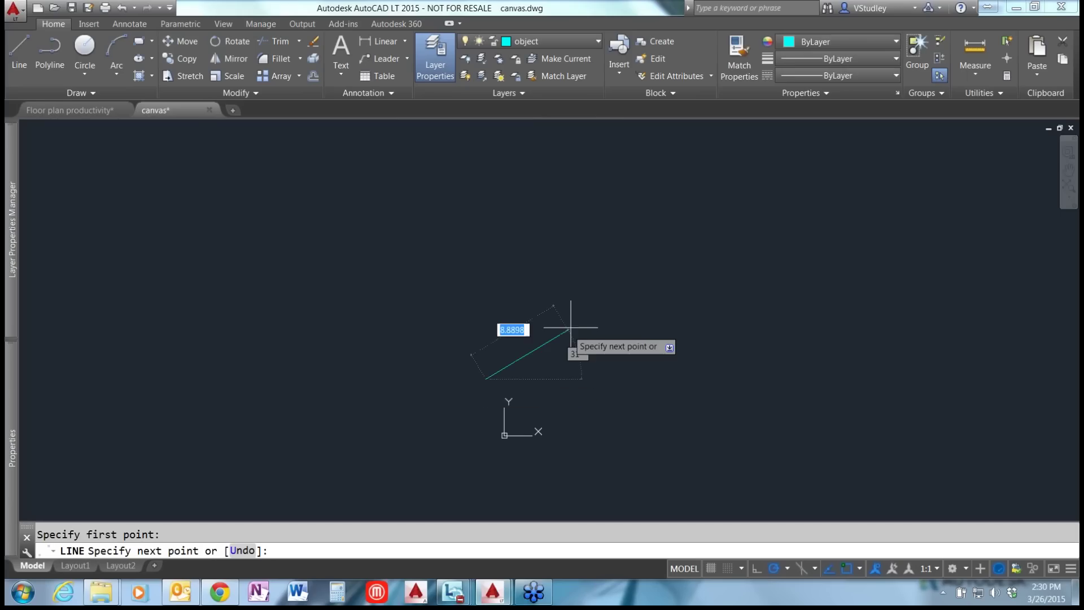
click(628, 314)
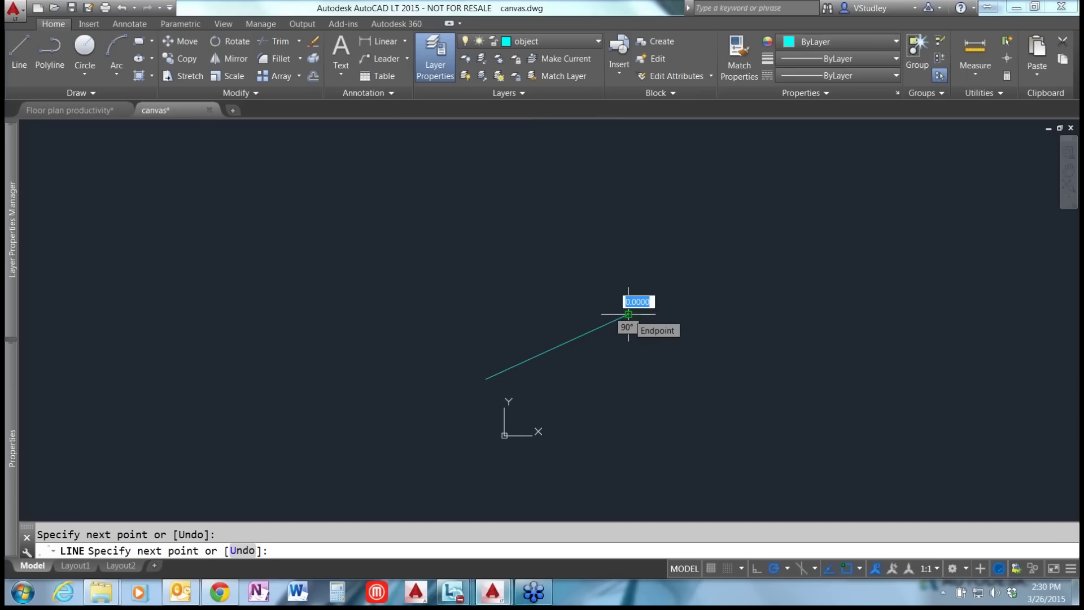
key(Return)
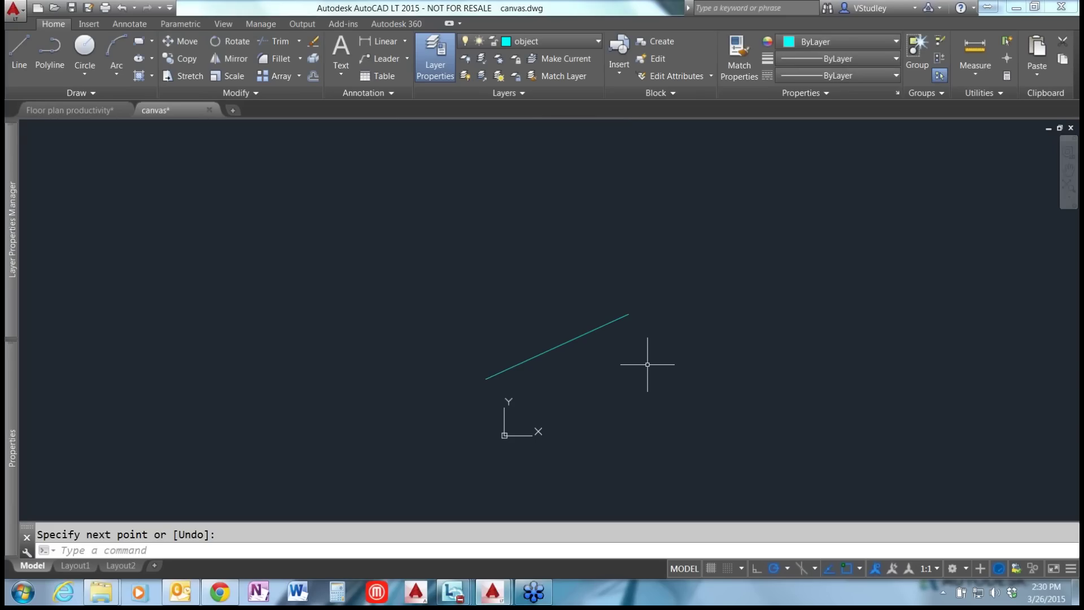
- Draw a horizontal line to the right that continues from the last endpoint of the sloped line
text(l)
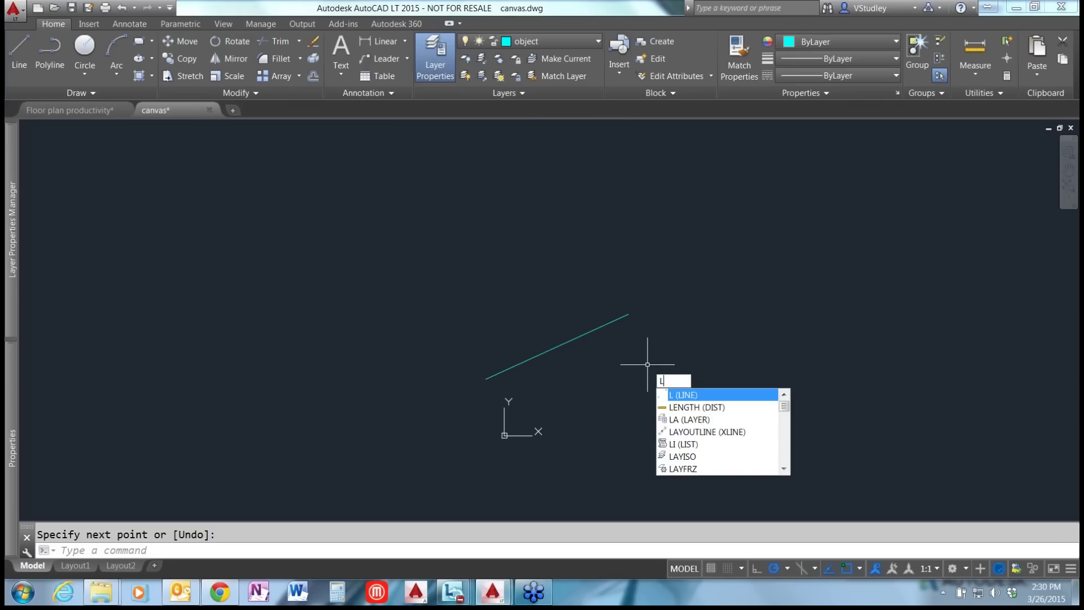
key(Return)
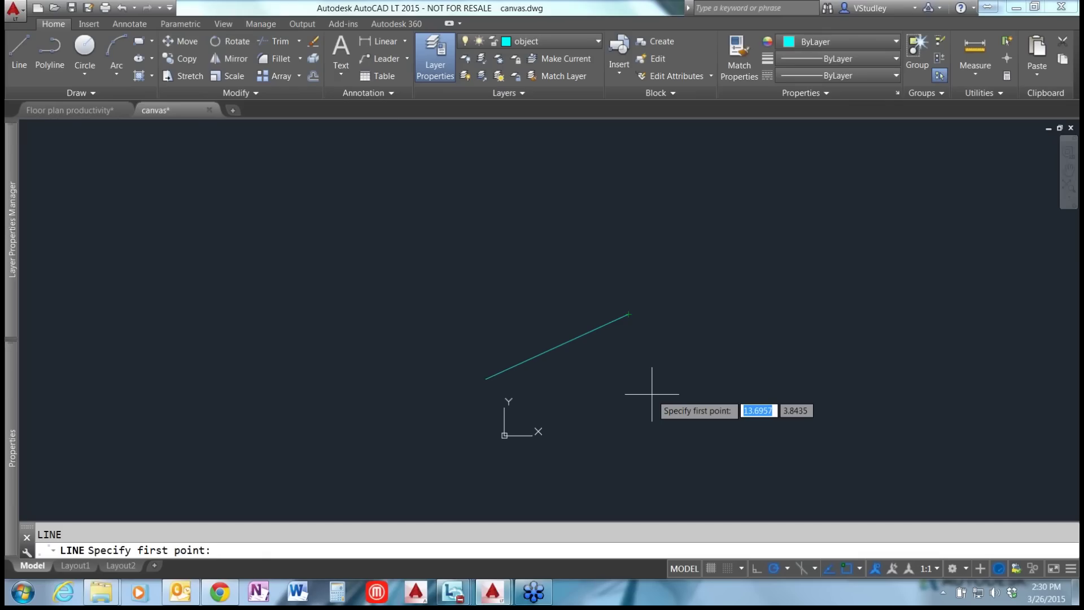
key(Return)
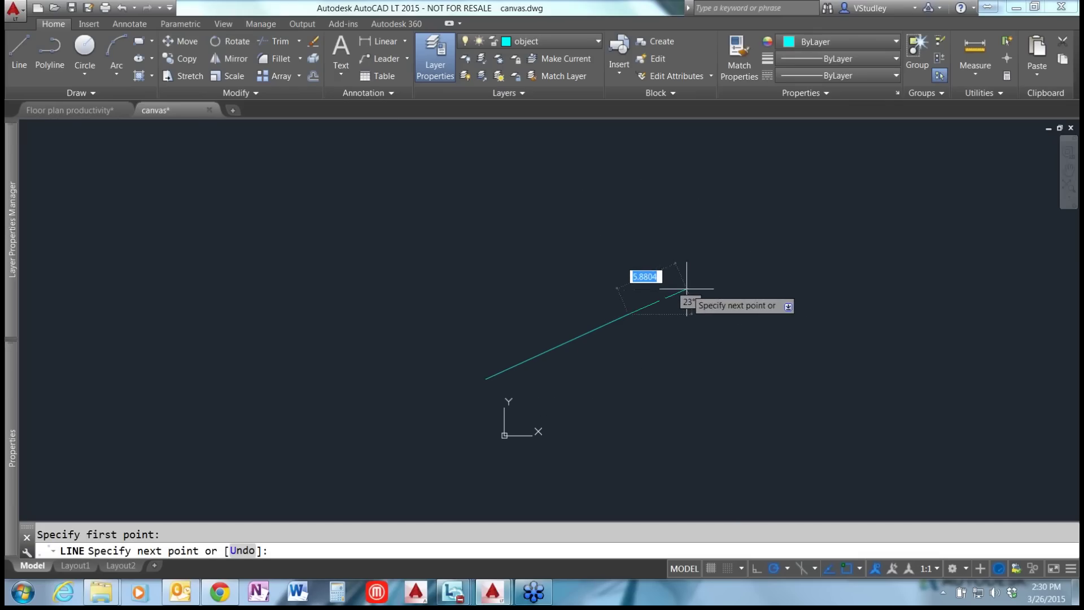
click(736, 314)
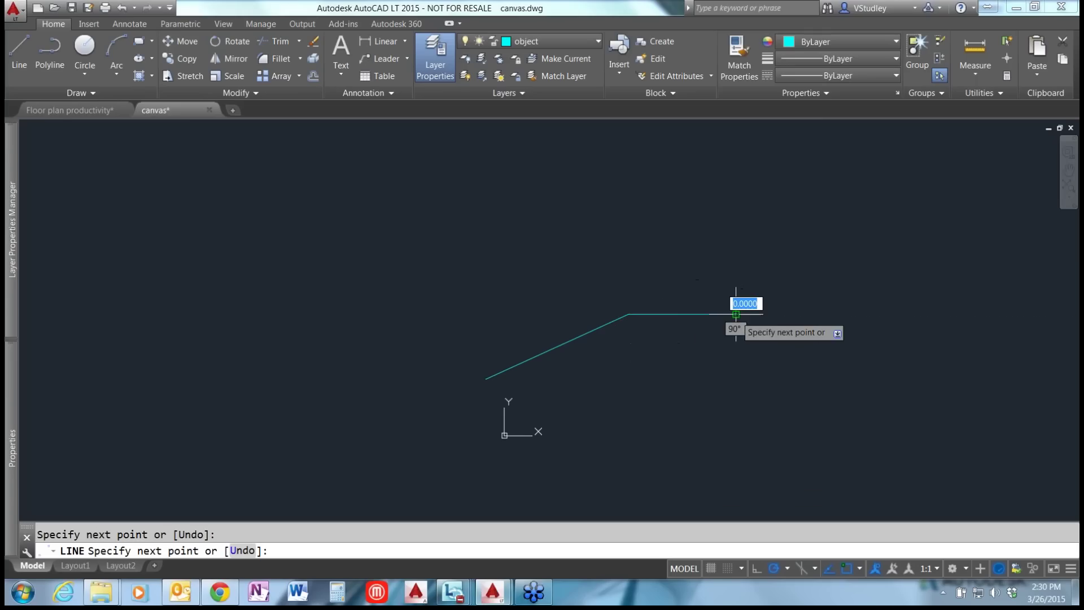
key(Return)
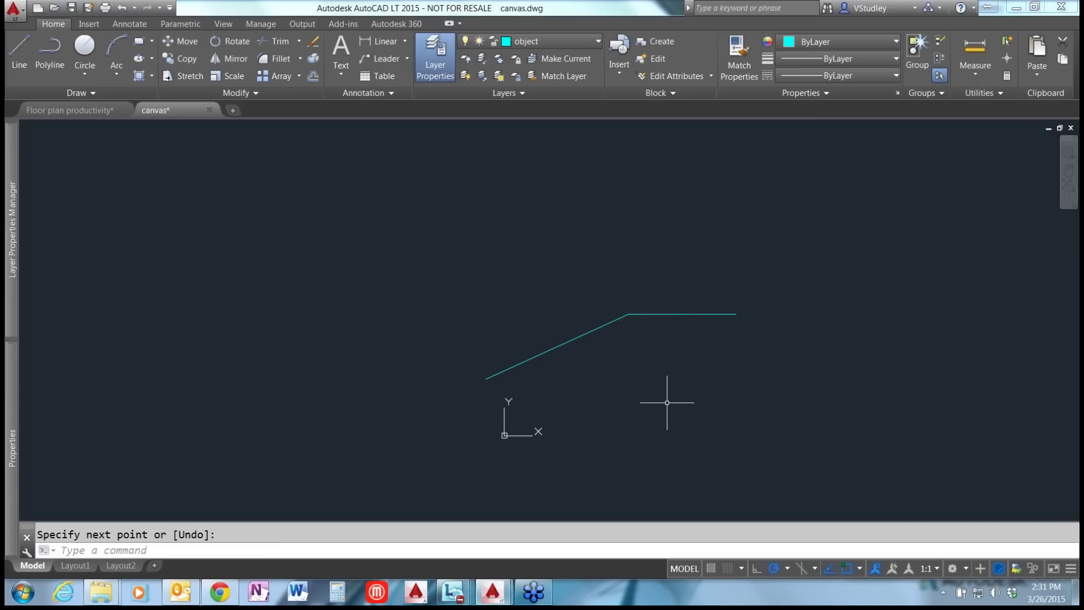
- Draw an arc tangent to the last endpoint of the horizontal line, curving down to the right
text(A)
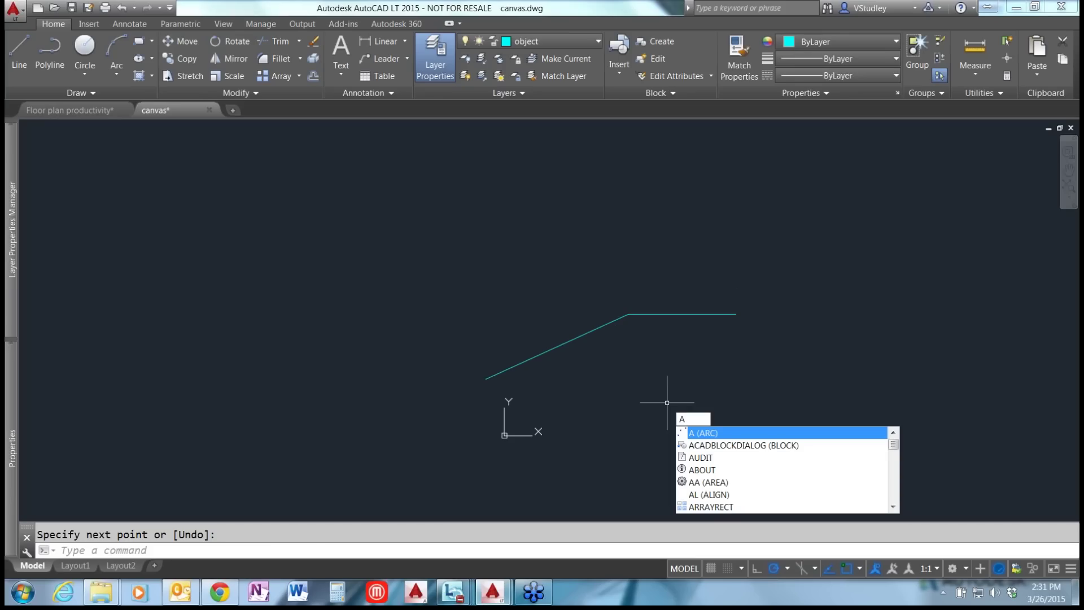
key(Return)
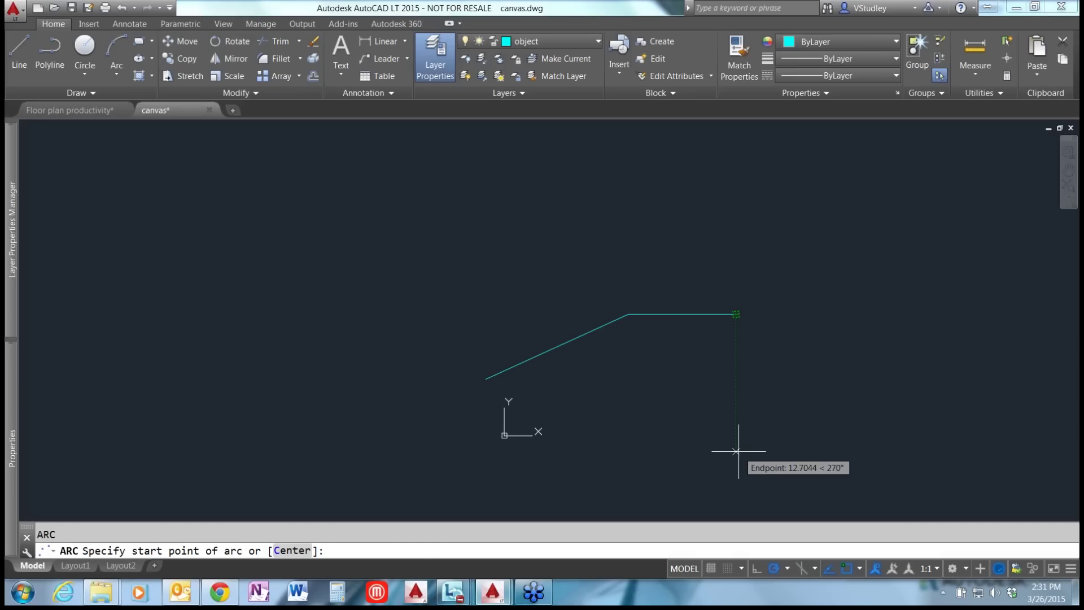
key(Return)
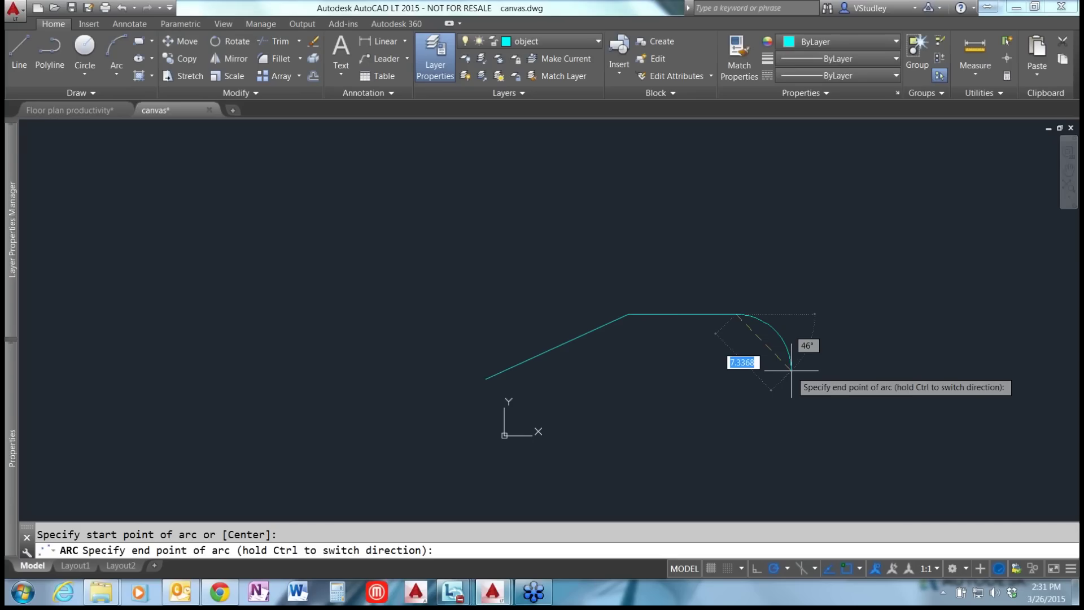
click(842, 371)
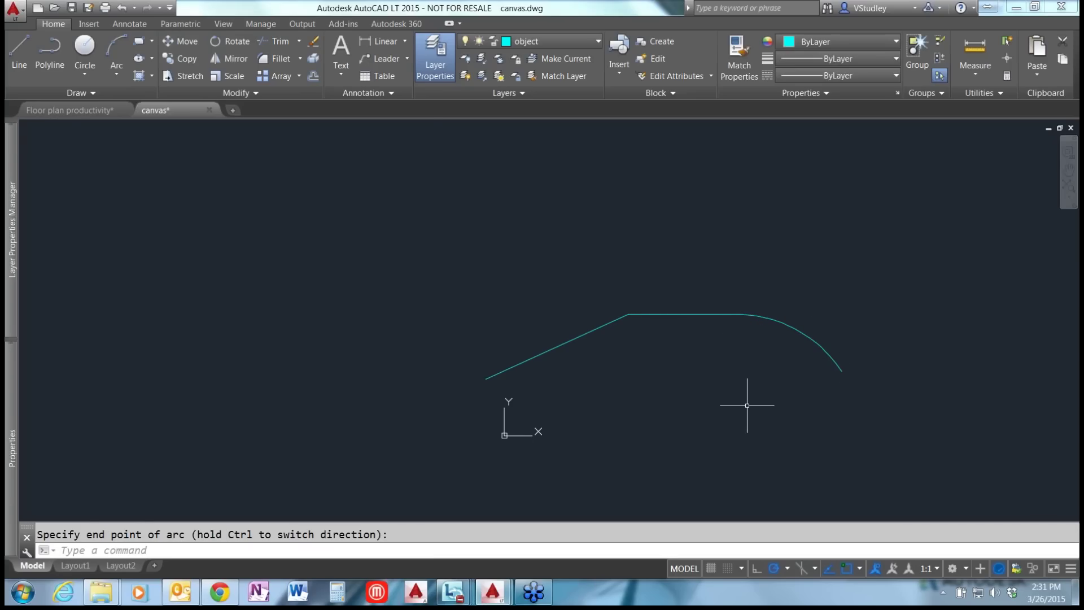
- Draw a line that continues tangentially from the arc's endpoint, sloping down to the right
text(L)
key(Return)
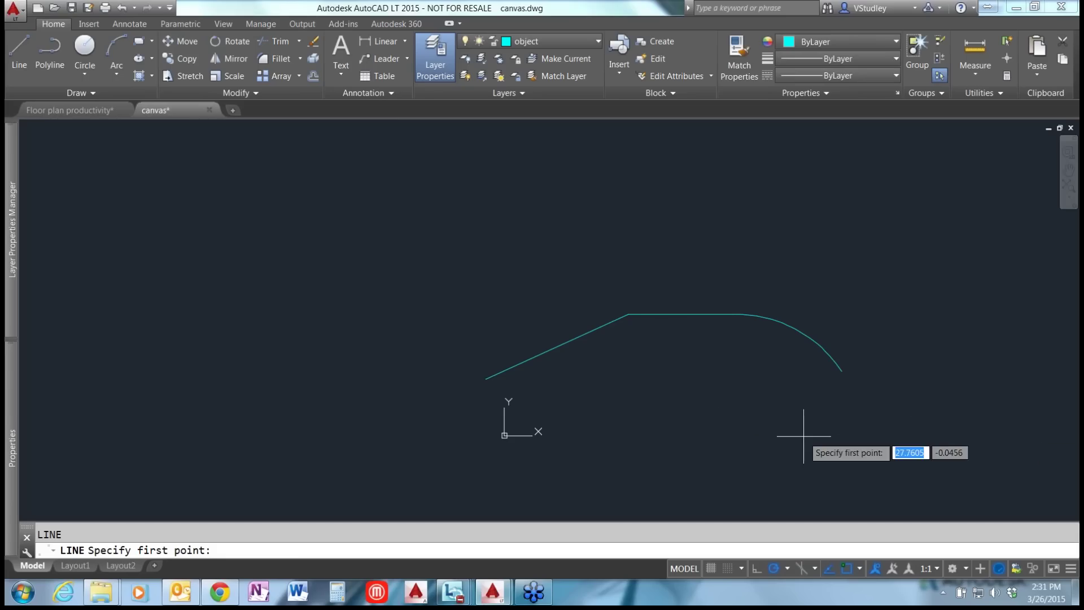
key(Return)
scroll(822, 336, down, 3)
scroll(820, 338, up, 4)
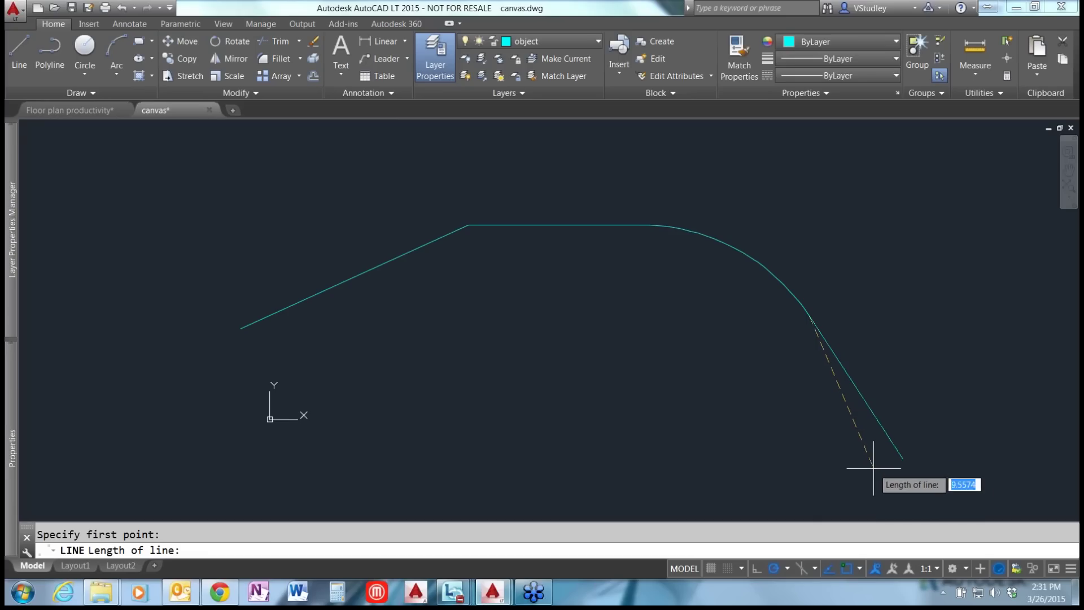
click(852, 454)
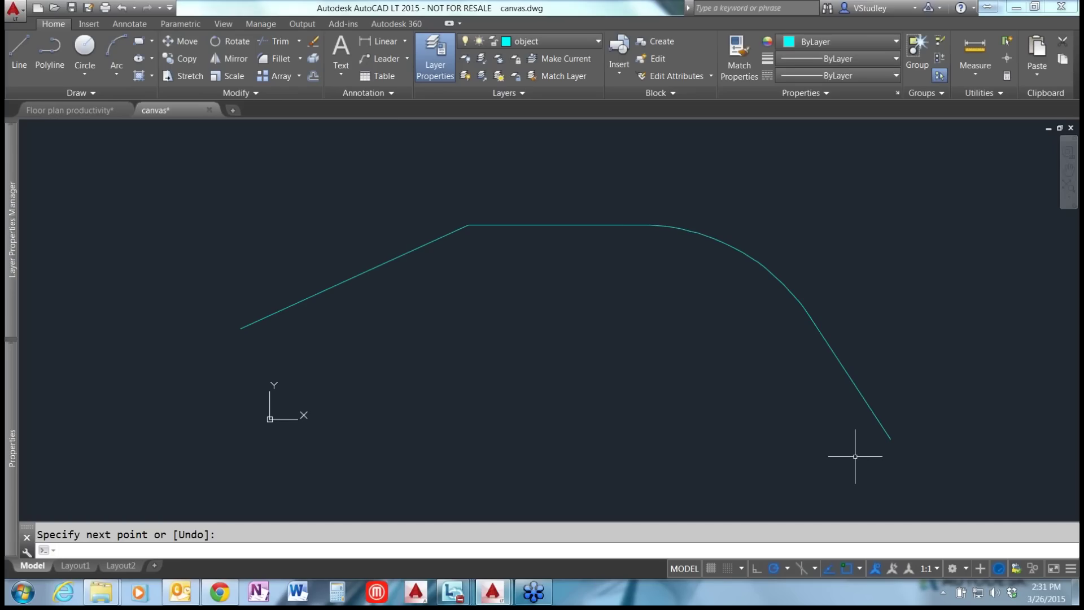
- Restore the previously erased objects with the OOPS command while keeping the new lines and arc
scroll(716, 418, down, 4)
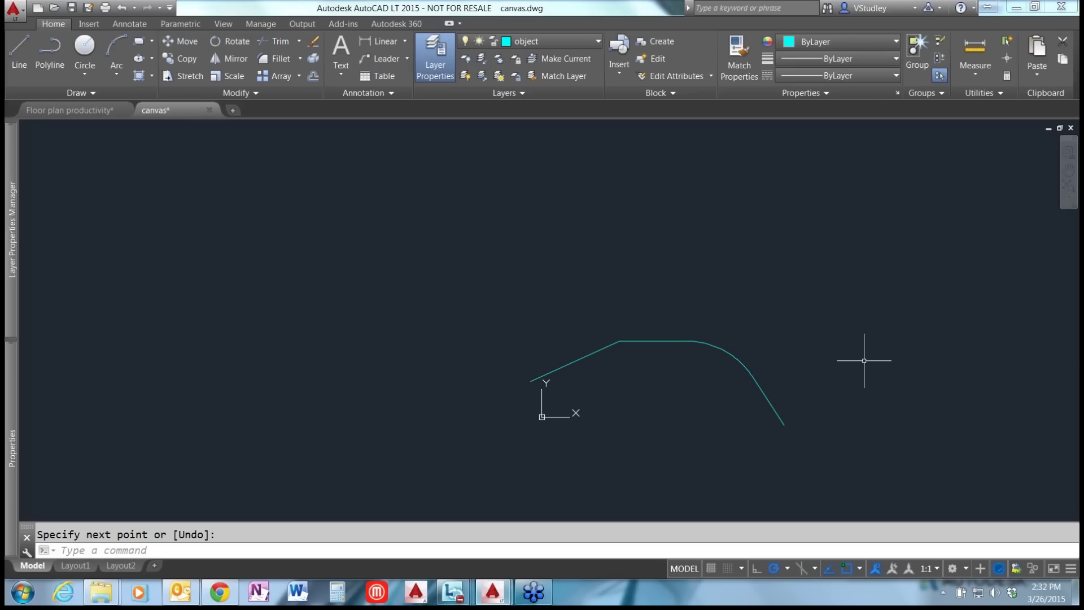
text(OOPS)
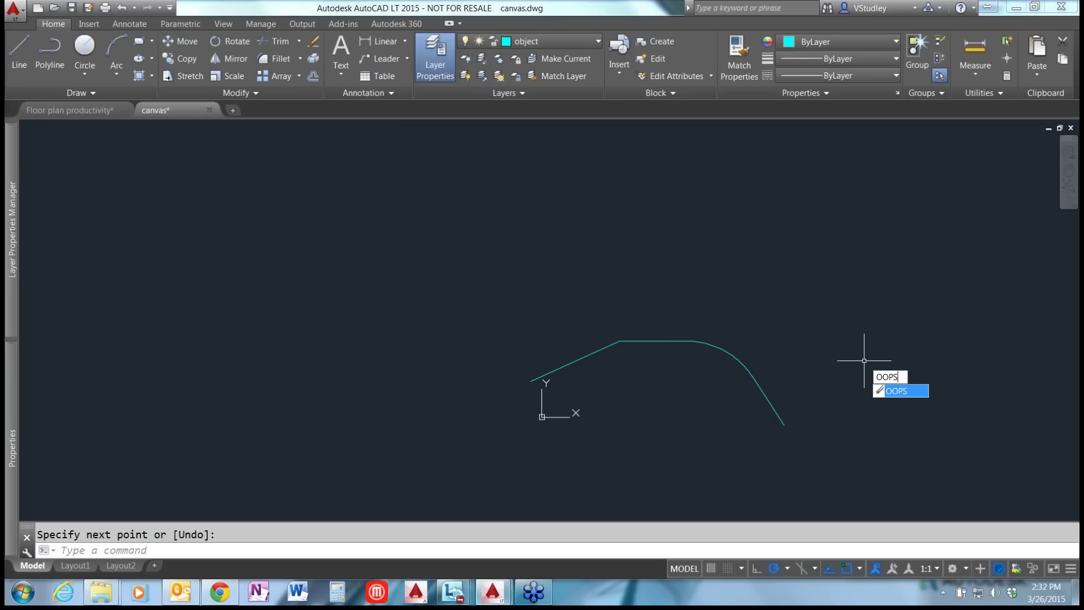
key(Return)
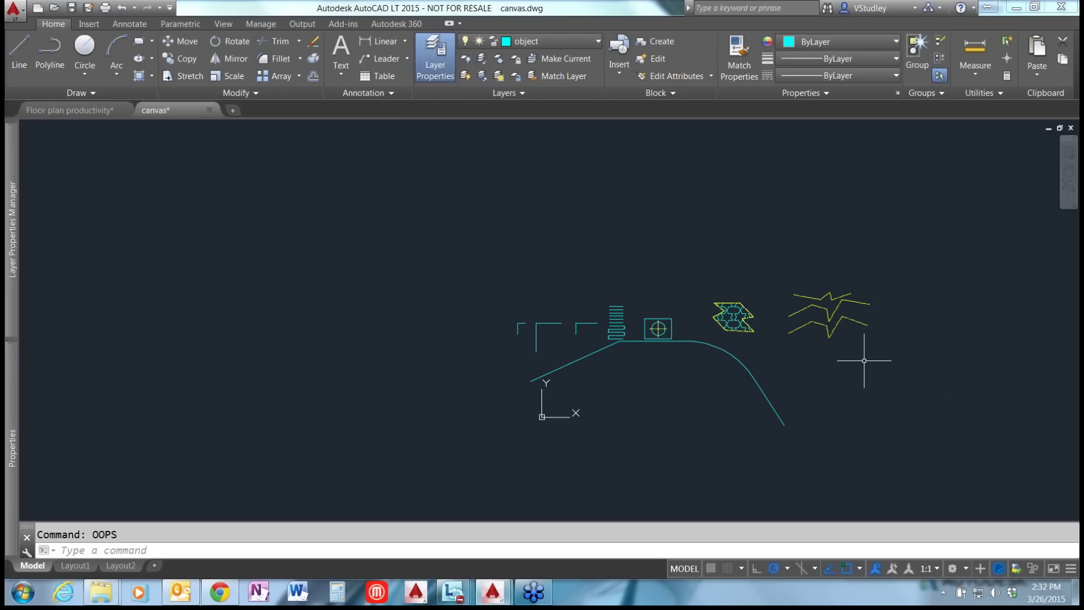
scroll(864, 360, up, 4)
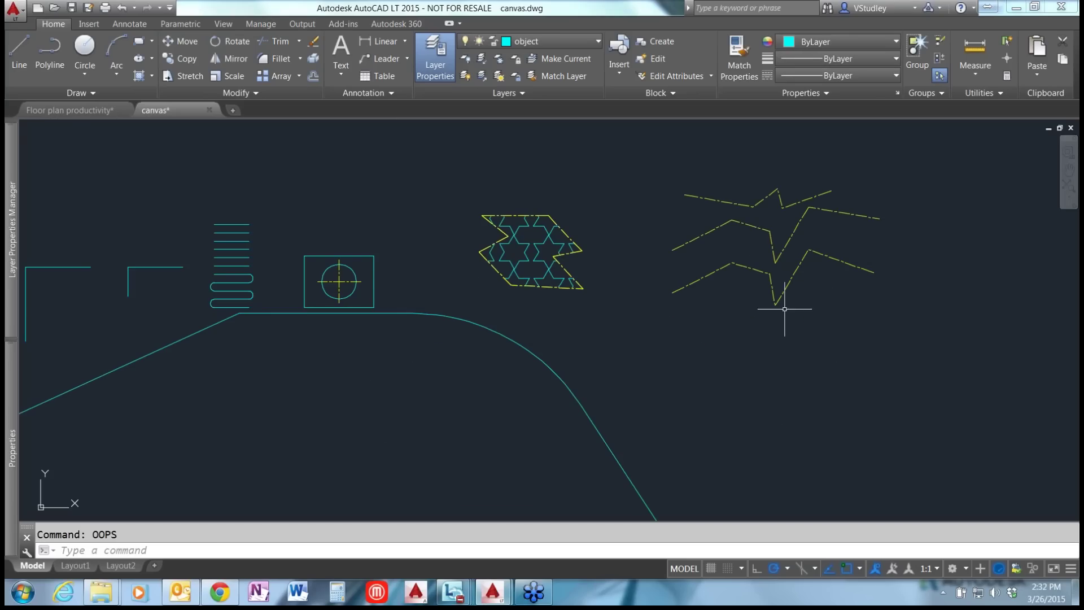
scroll(785, 309, down, 2)
scroll(494, 331, up, 2)
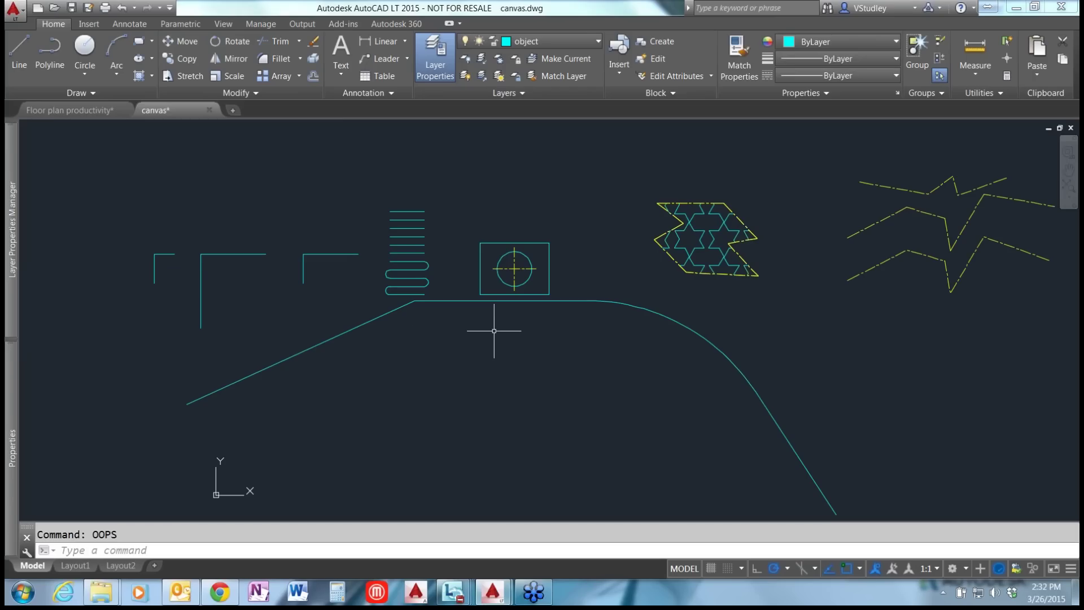
- Read the help page for the OOPS command and close it
text(OOPS)
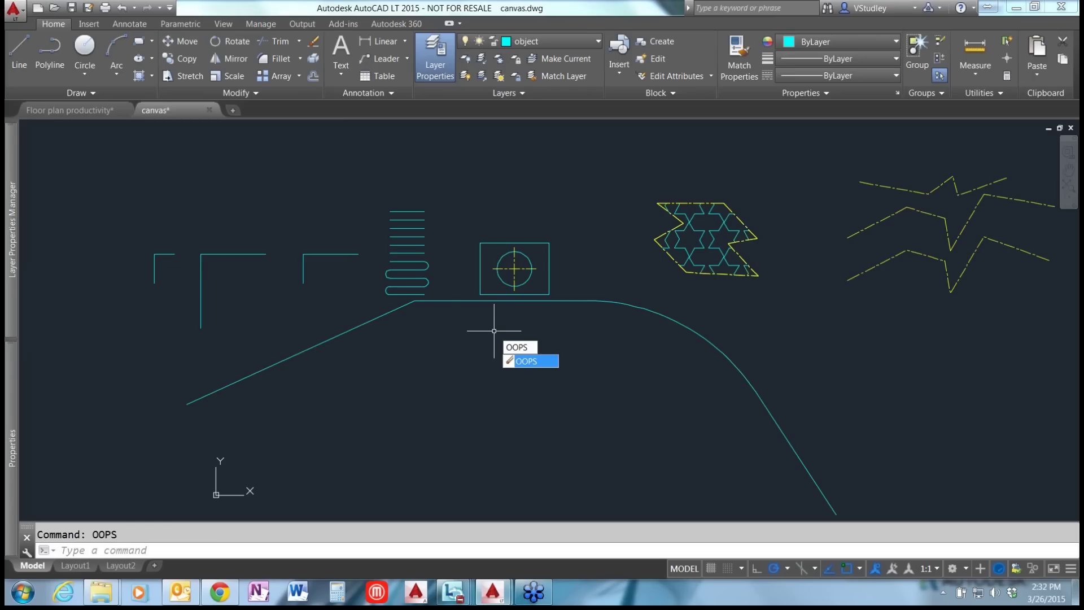
key(F1)
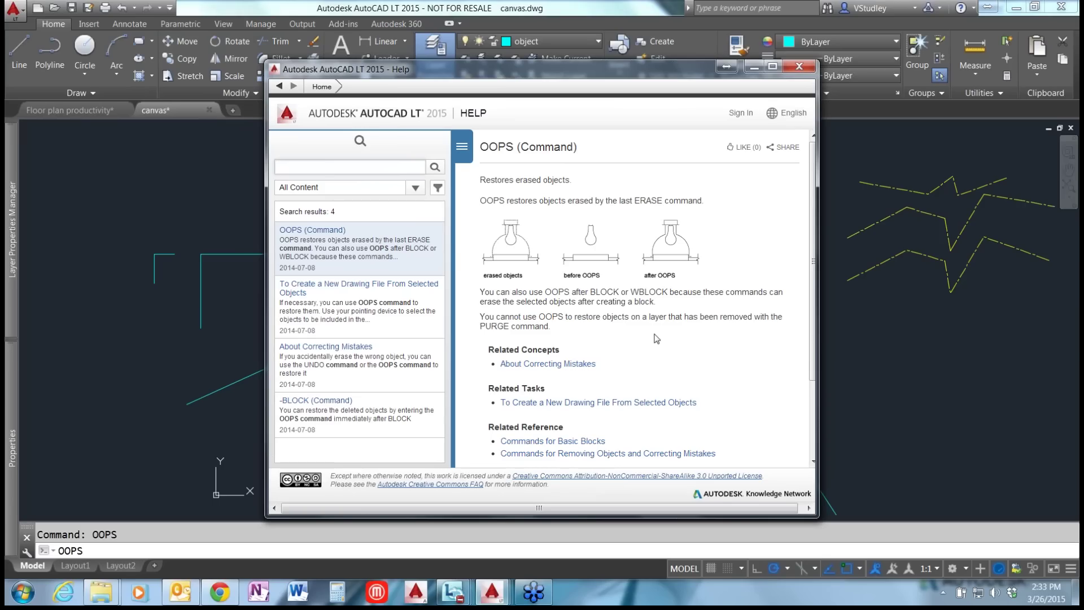
click(797, 67)
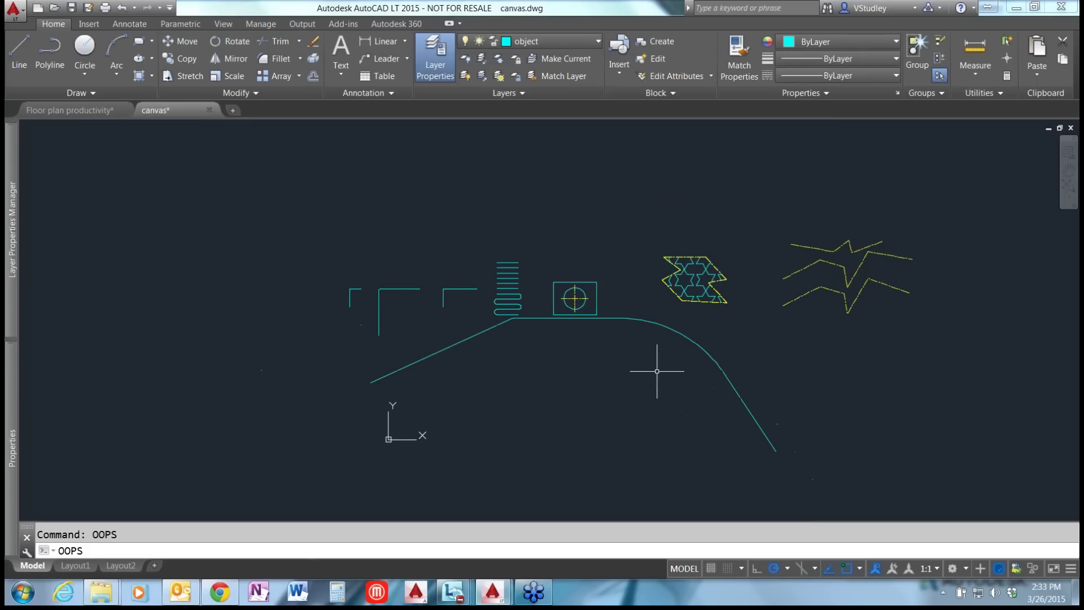
scroll(655, 403, up, 2)
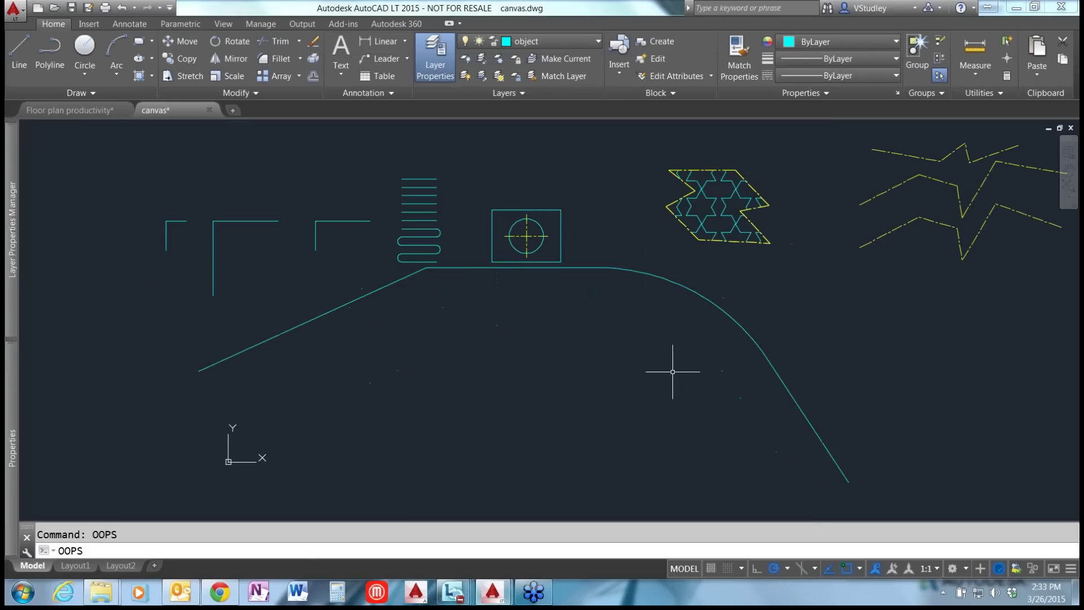
middle_drag(671, 370, 638, 390)
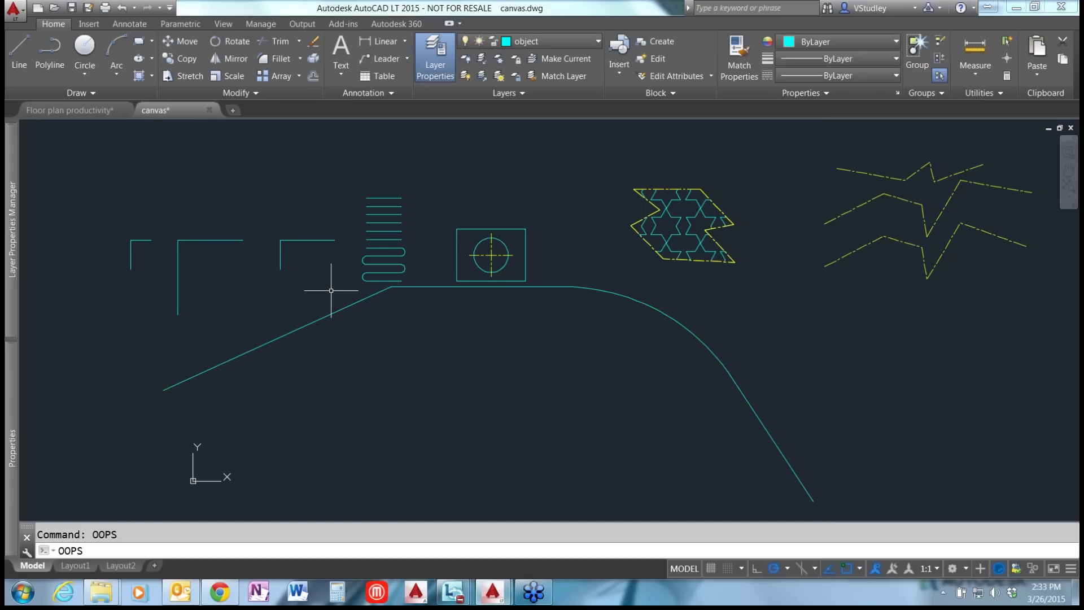
- Switch to the Floor plan productivity drawing and restore the named view V1 with the -VIEW command
mouse_move(84, 110)
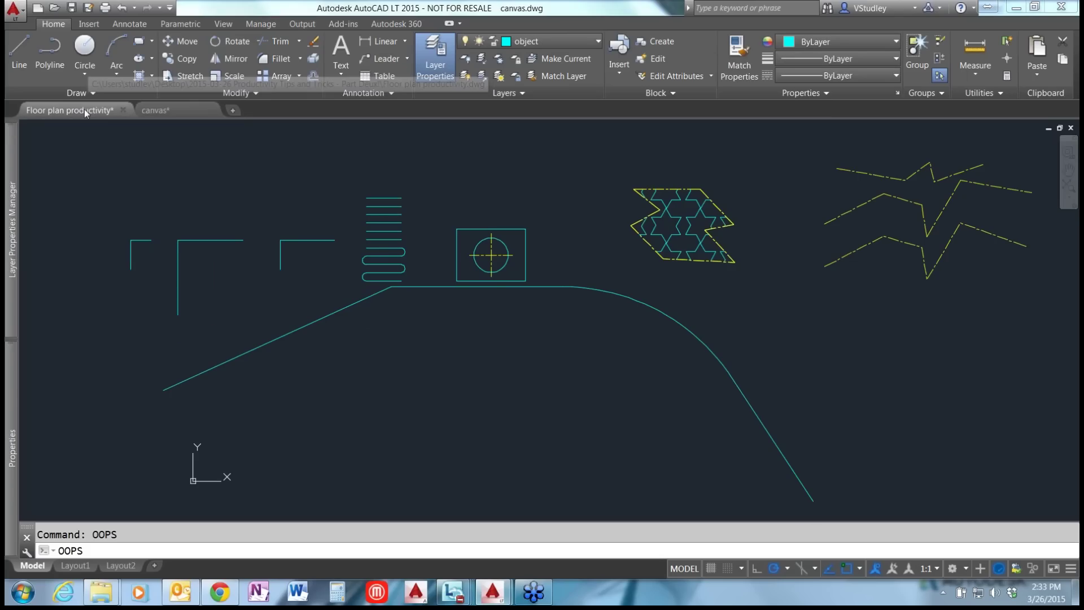
click(84, 110)
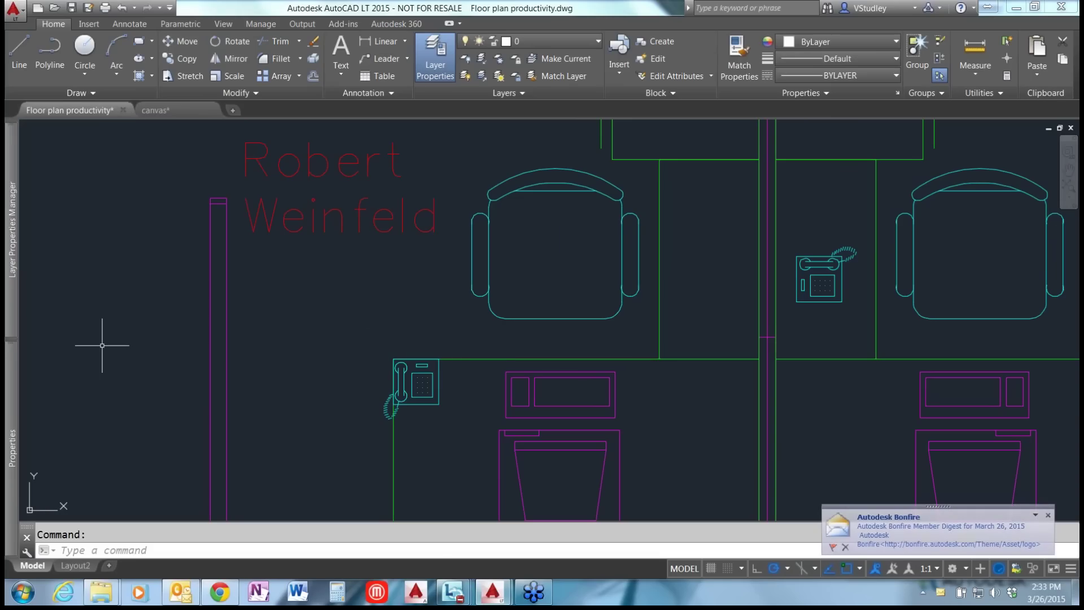
text(-V)
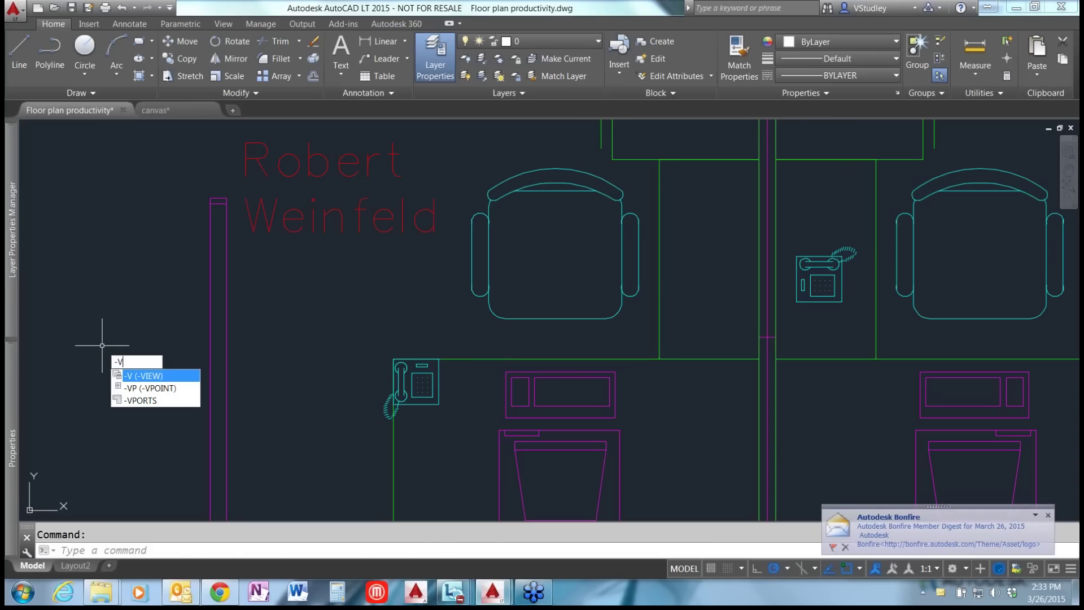
key(Return)
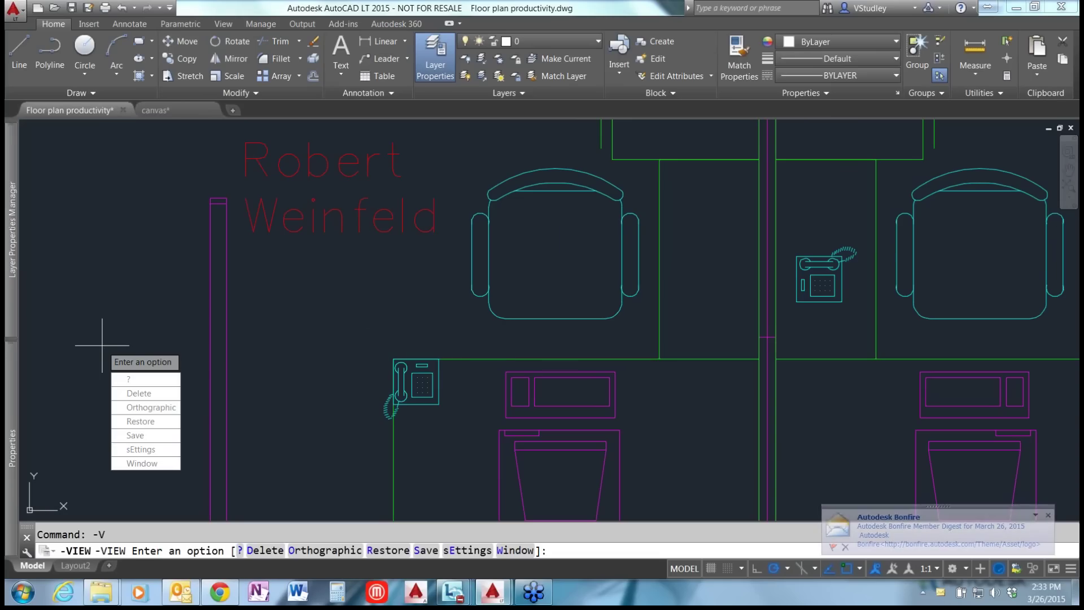
text(R)
key(Return)
text(V1)
key(Return)
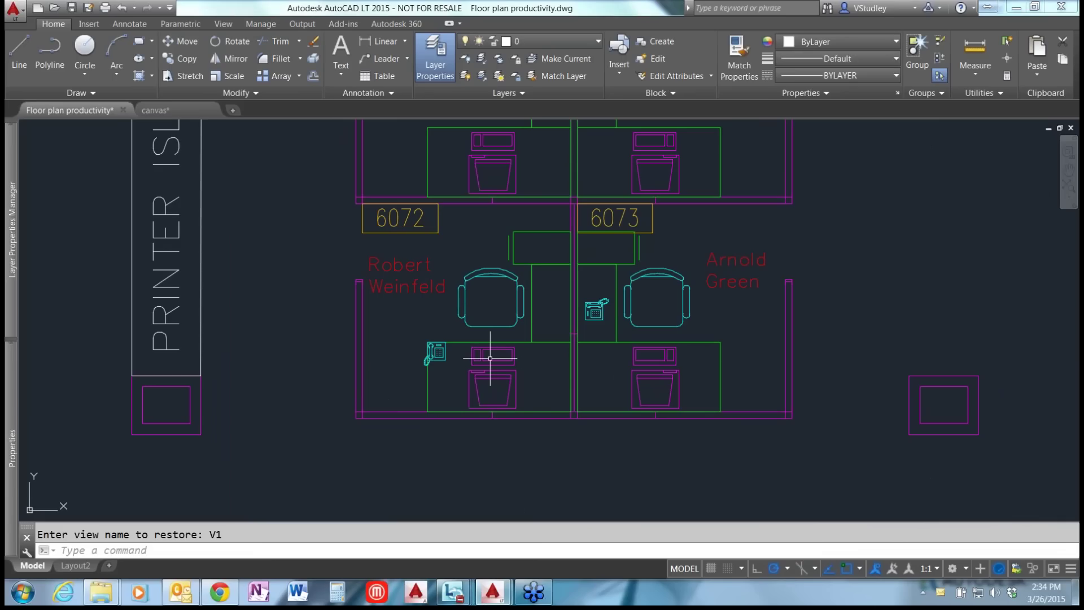
- Paste the chair and desk from cubicle 6072 as a block in the open area right of cubicle 6073, above the column
click(503, 327)
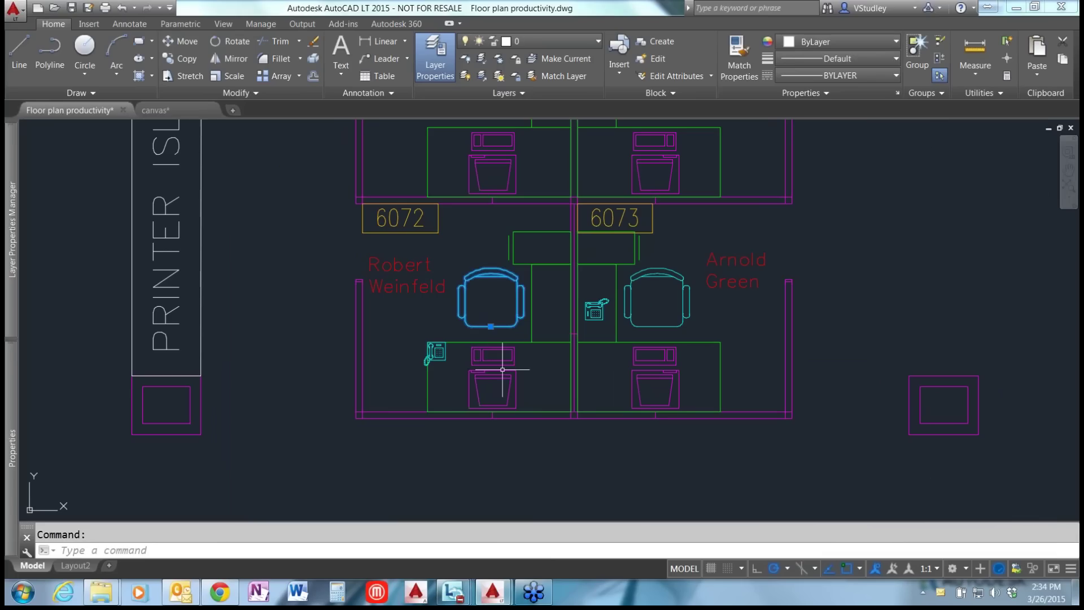
click(549, 342)
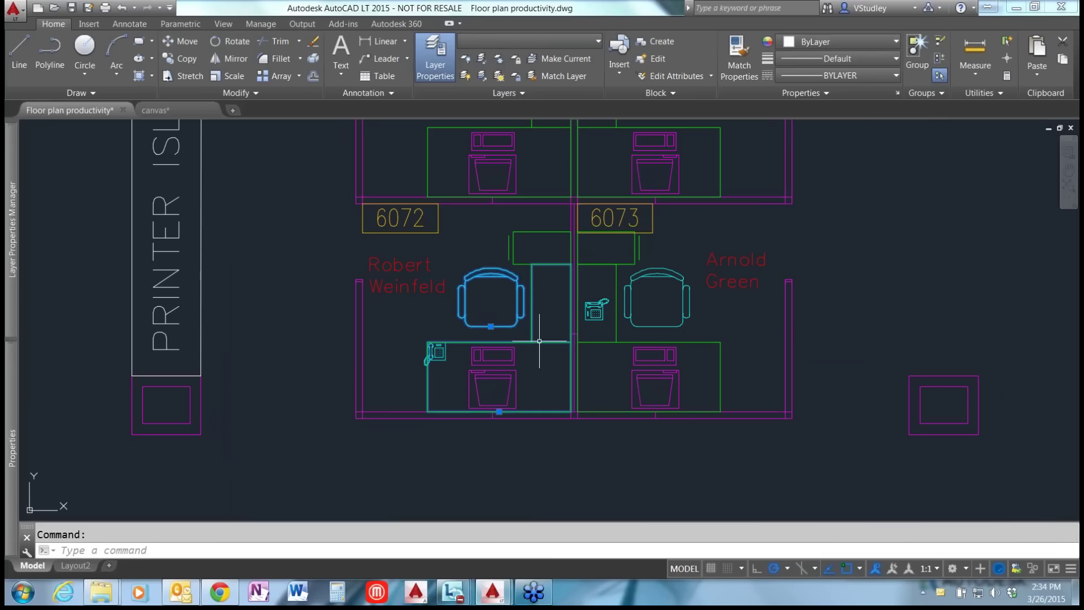
key(Escape)
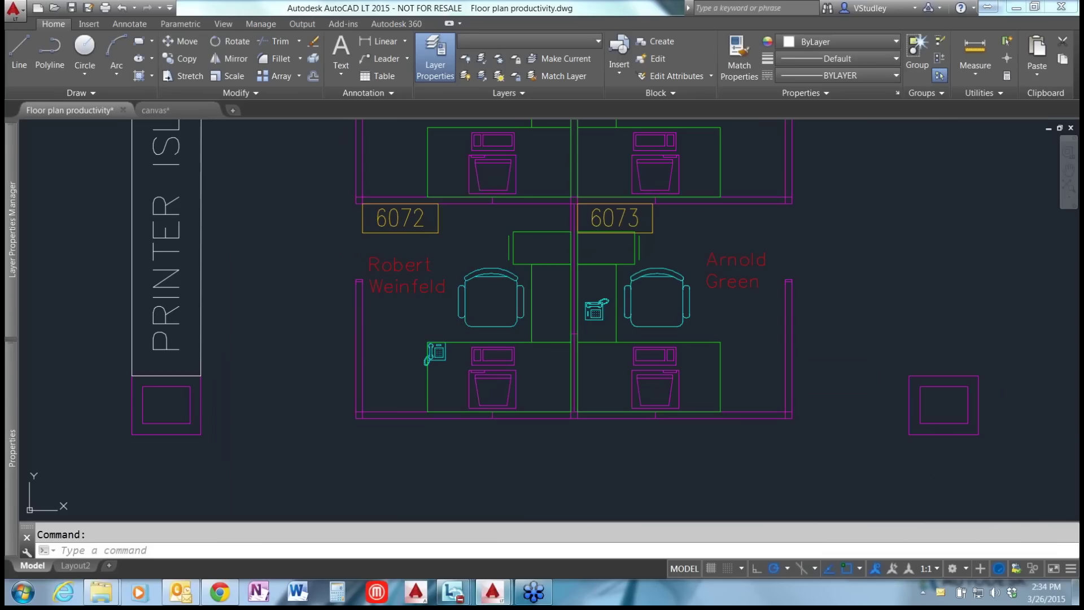
click(543, 341)
drag(553, 344, 958, 278)
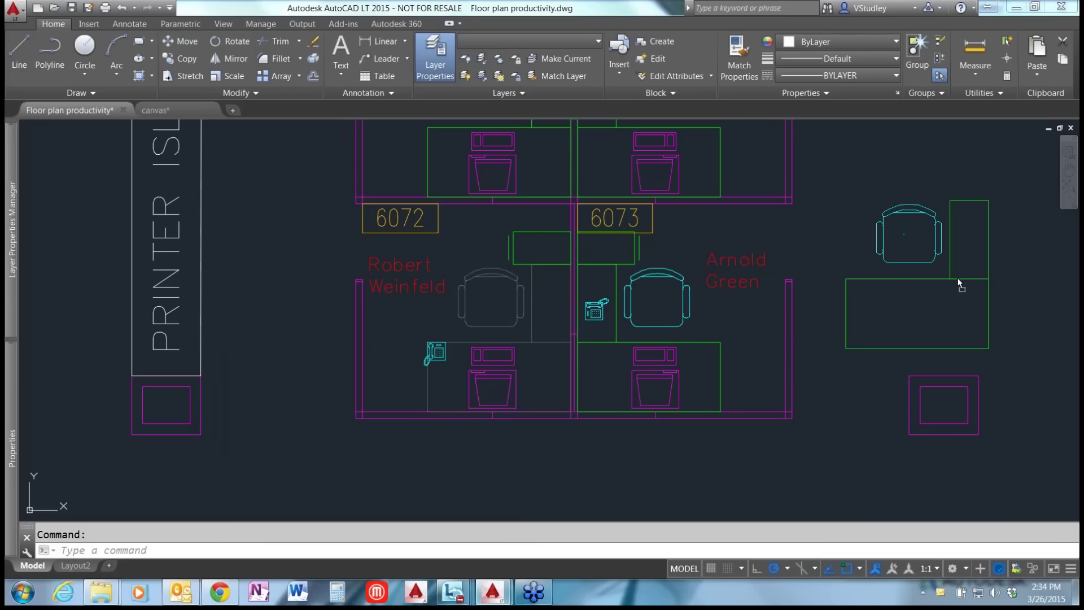
right_drag(958, 278, 957, 278)
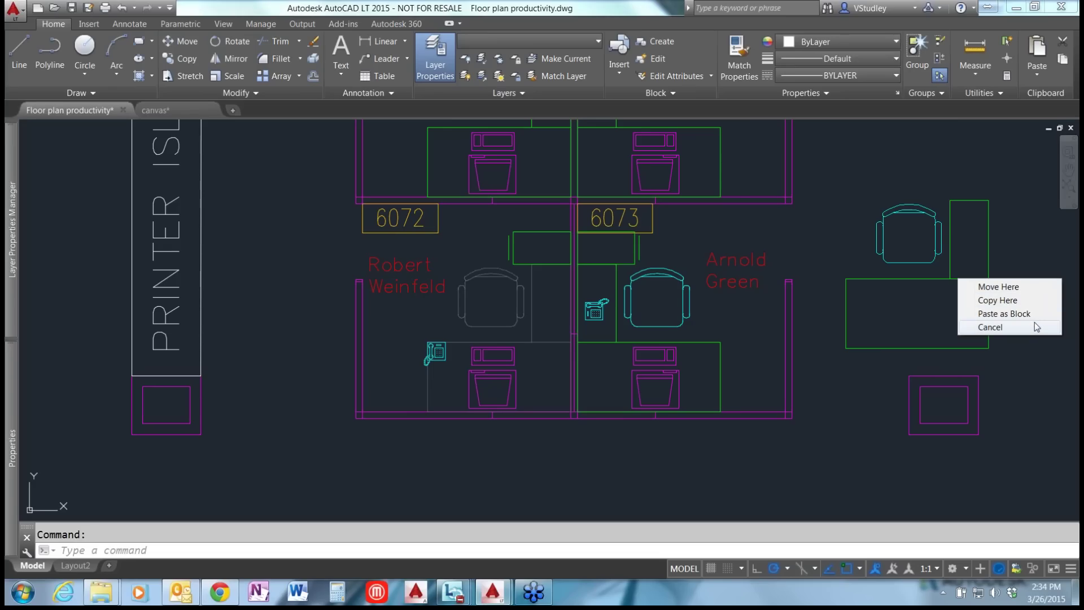
click(1005, 314)
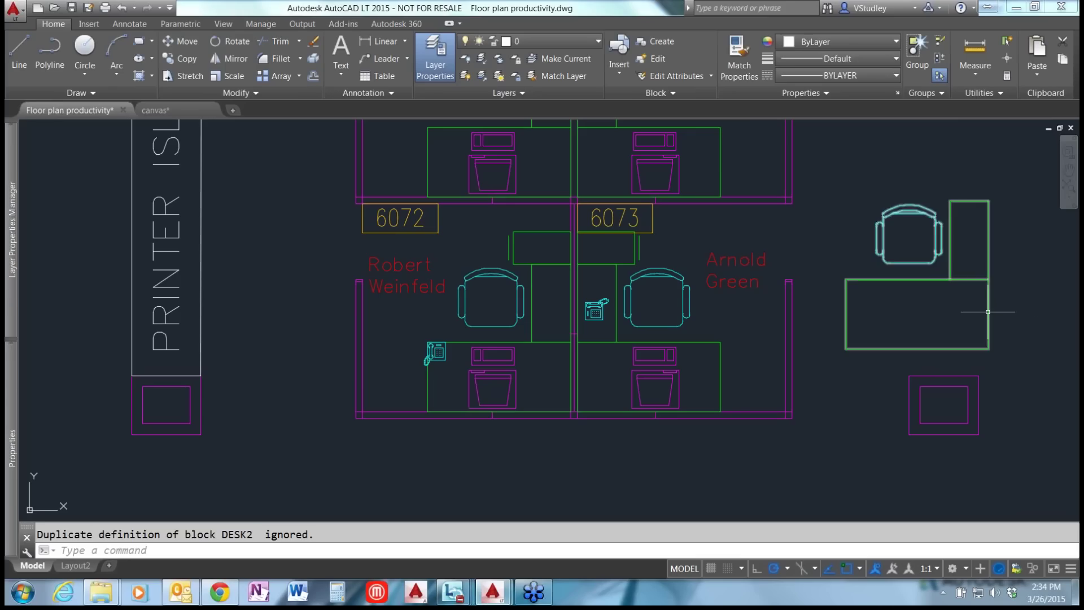
- Rename the pasted chair-and-desk block A$C57893294 as Workstation with the RENAME command
click(928, 311)
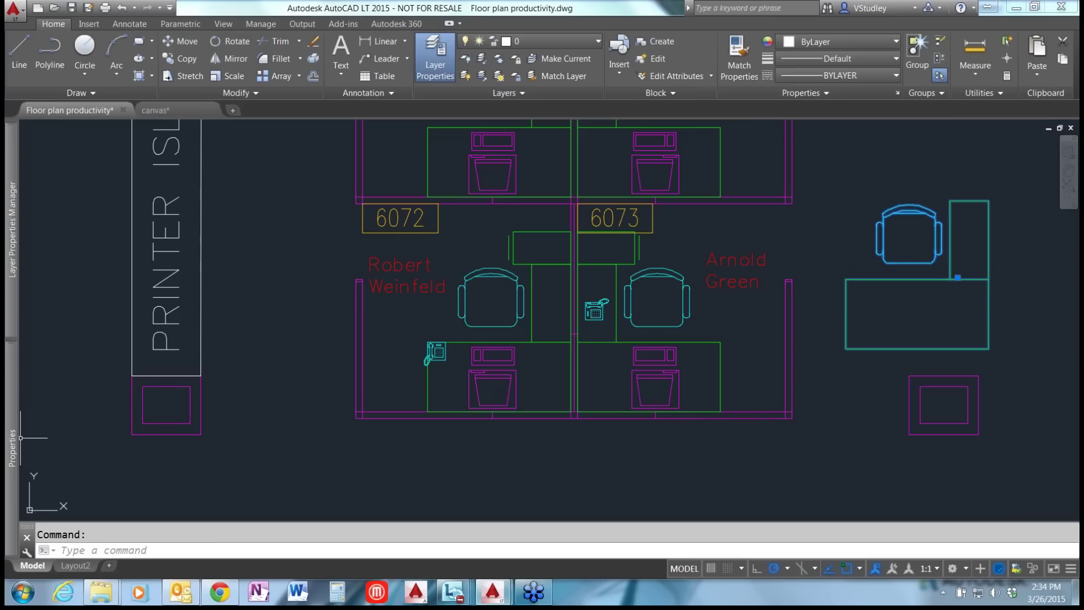
mouse_move(14, 439)
text(REMA)
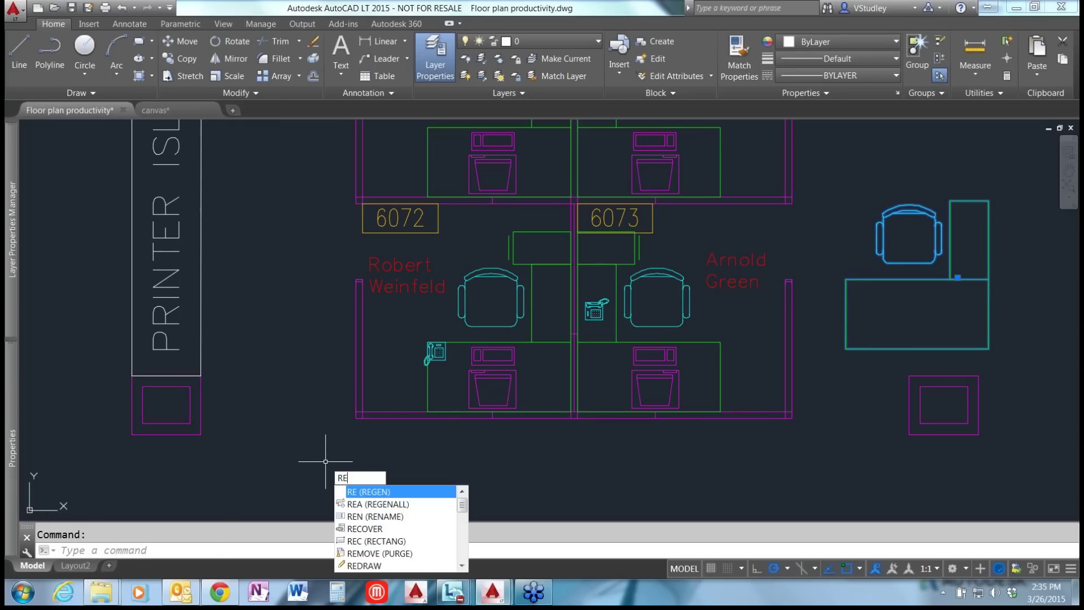
key(BackSpace)
key(BackSpace)
text(NAME)
key(Return)
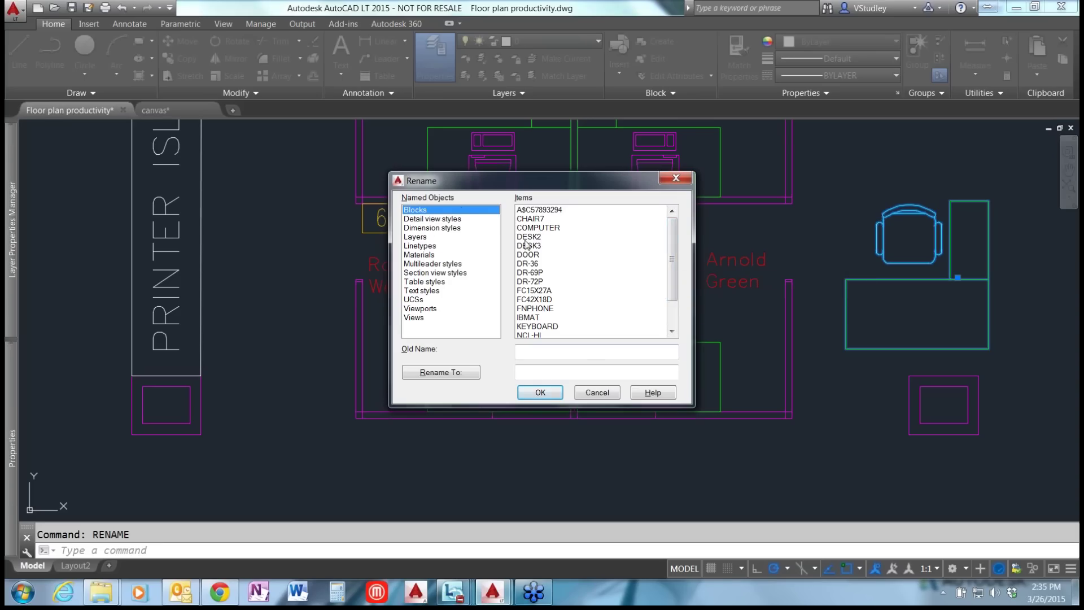
drag(675, 237, 678, 260)
click(525, 210)
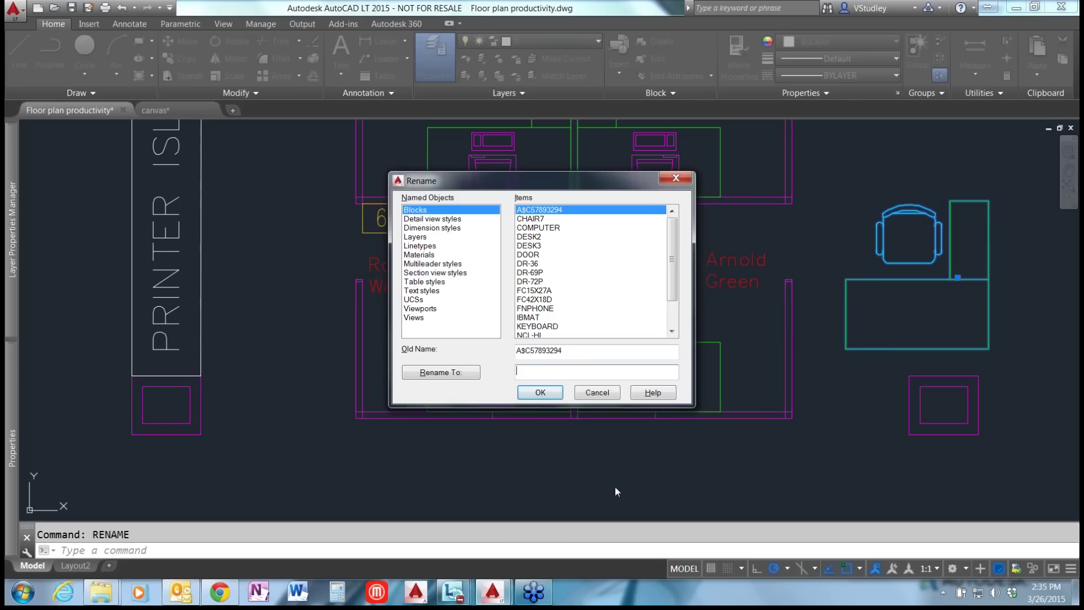
text(wOR)
key(BackSpace)
key(BackSpace)
key(BackSpace)
text(Wo)
key(BackSpace)
text(orkstation)
click(543, 394)
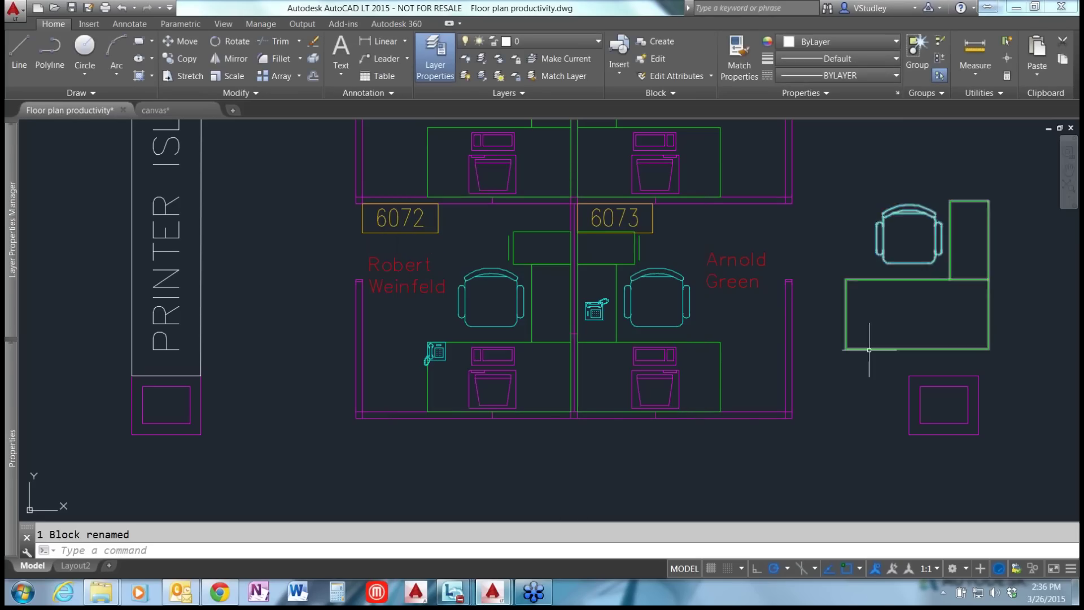
- Check the renamed chair-and-desk block's name in its properties and clear the selection
click(868, 348)
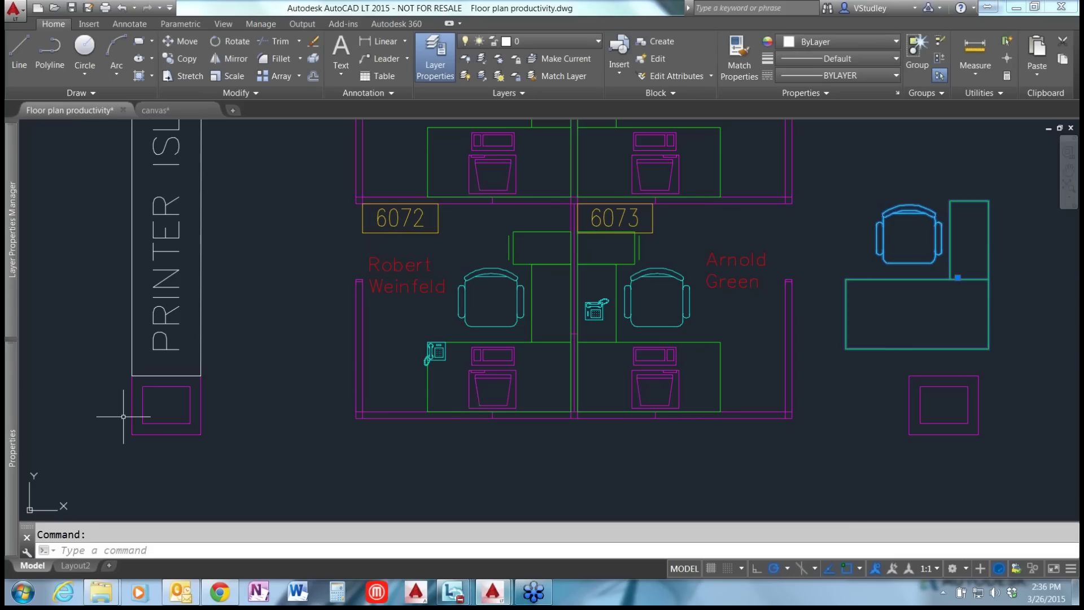
mouse_move(19, 432)
key(Escape)
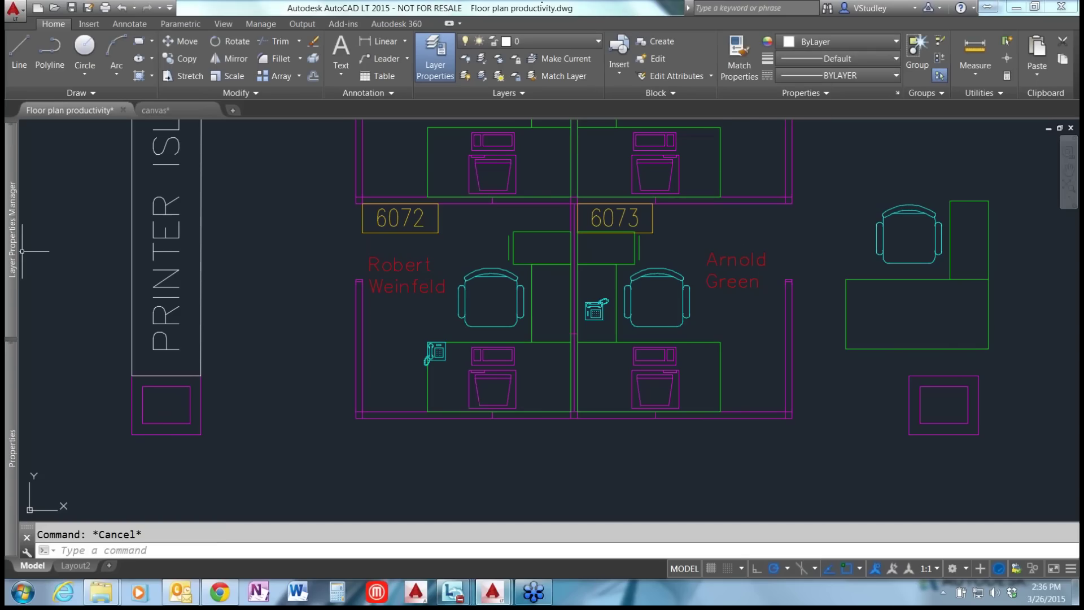
- Select and copy the layers from E-B-GLAZ through E-S-COL in the Layer Properties Manager
mouse_move(18, 237)
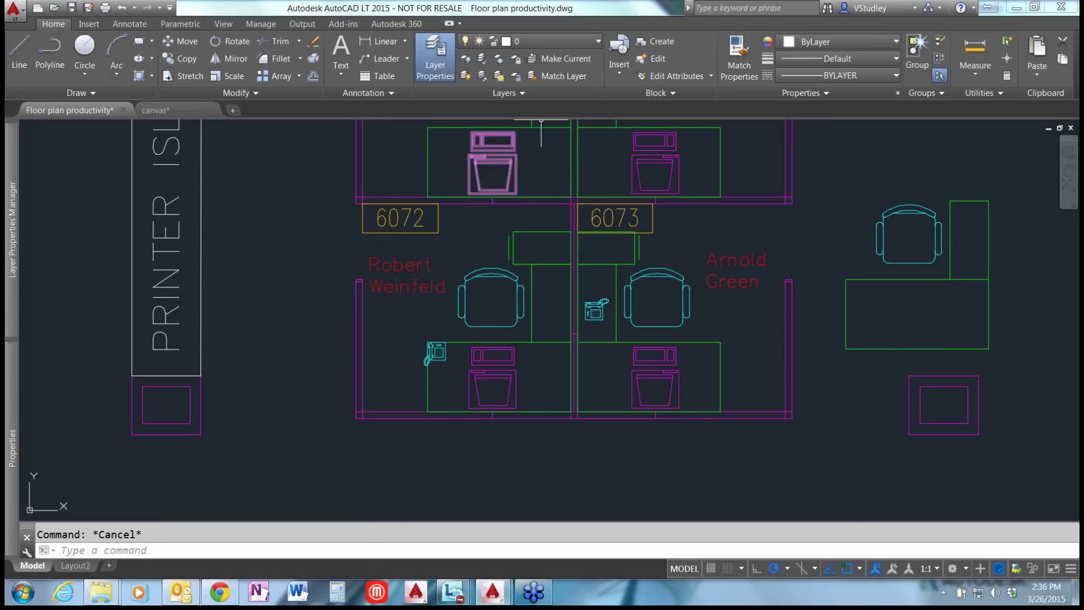
click(439, 67)
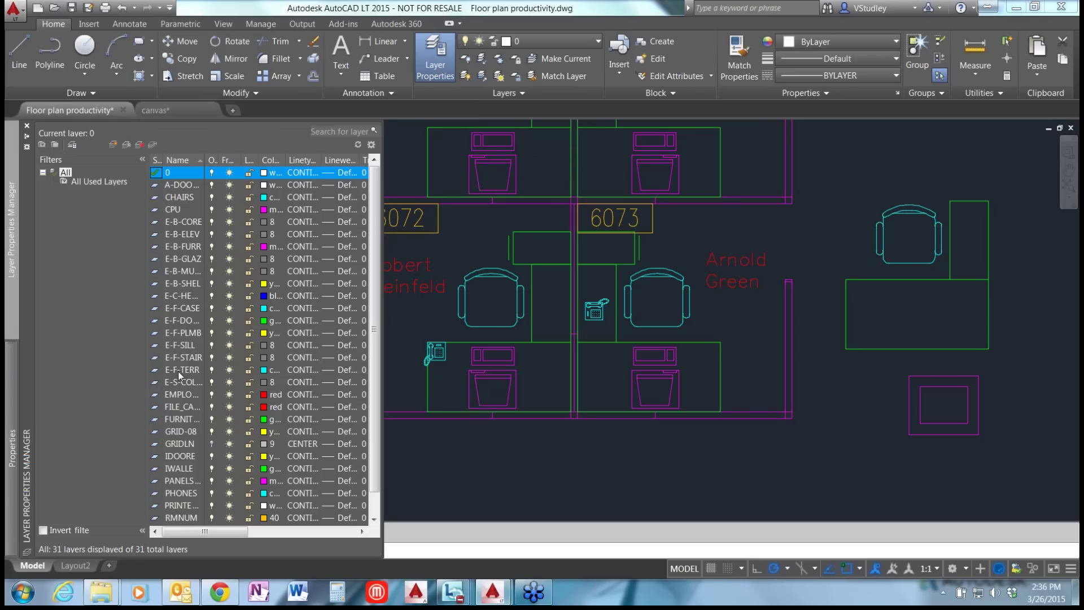
click(178, 284)
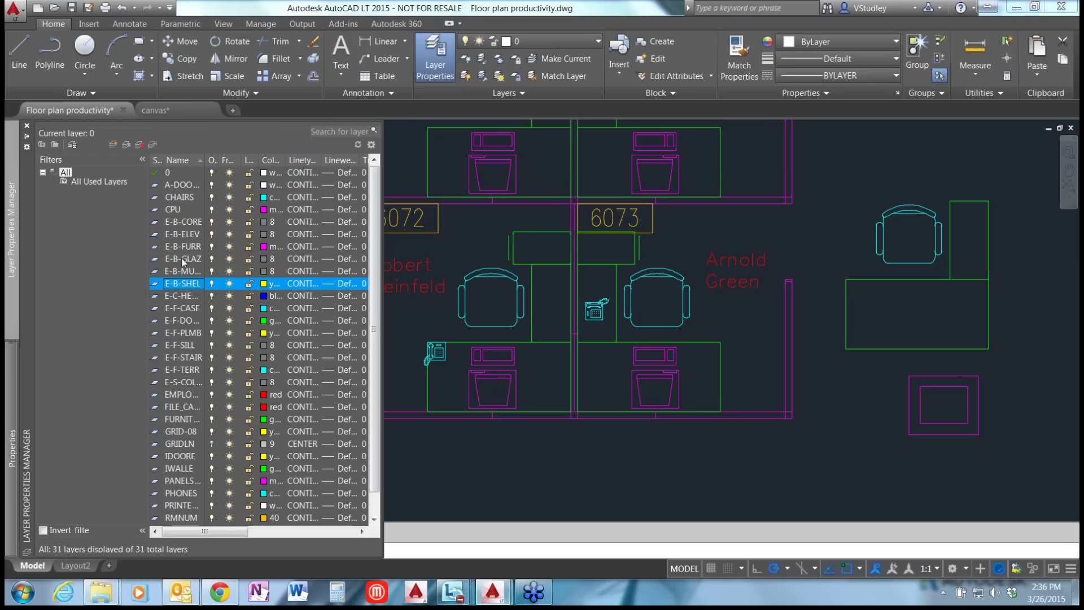
click(183, 261)
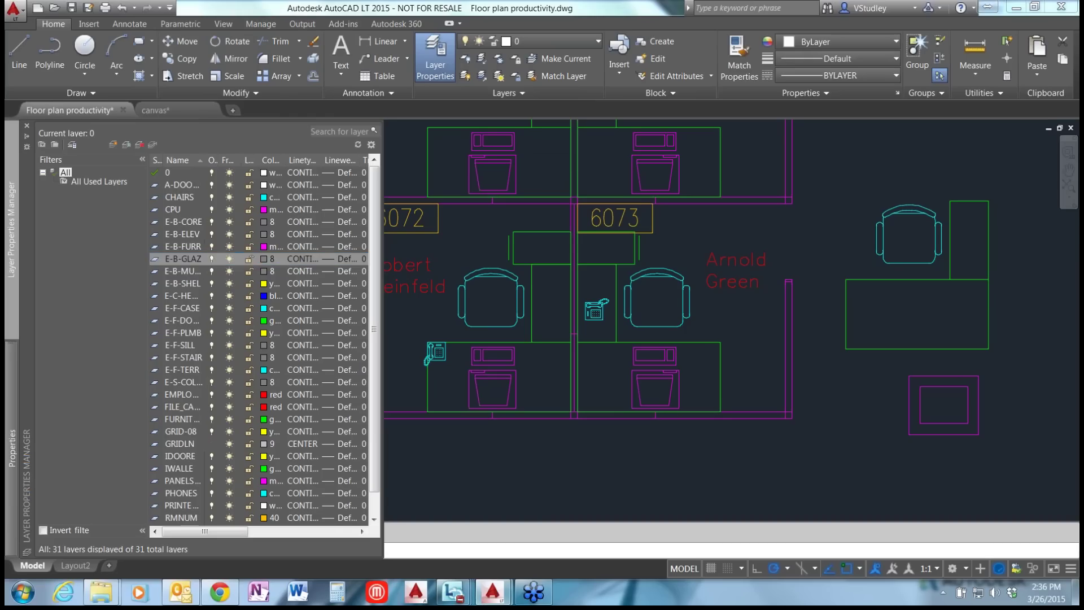
shift+click(184, 384)
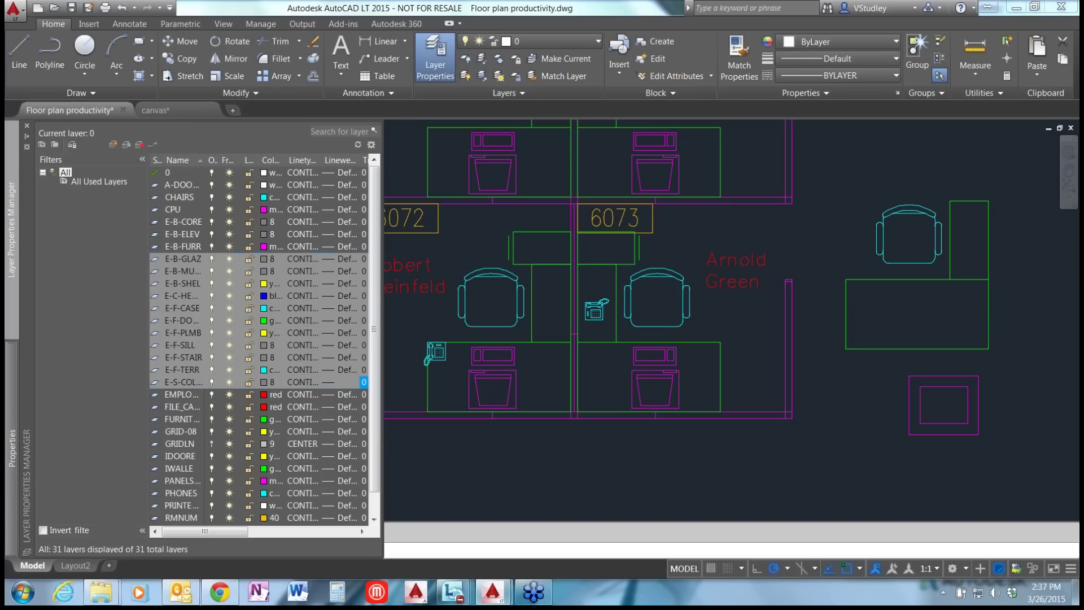
- Open a blank Excel workbook and paste the copied layer data starting at cell A1
click(24, 593)
text(excel)
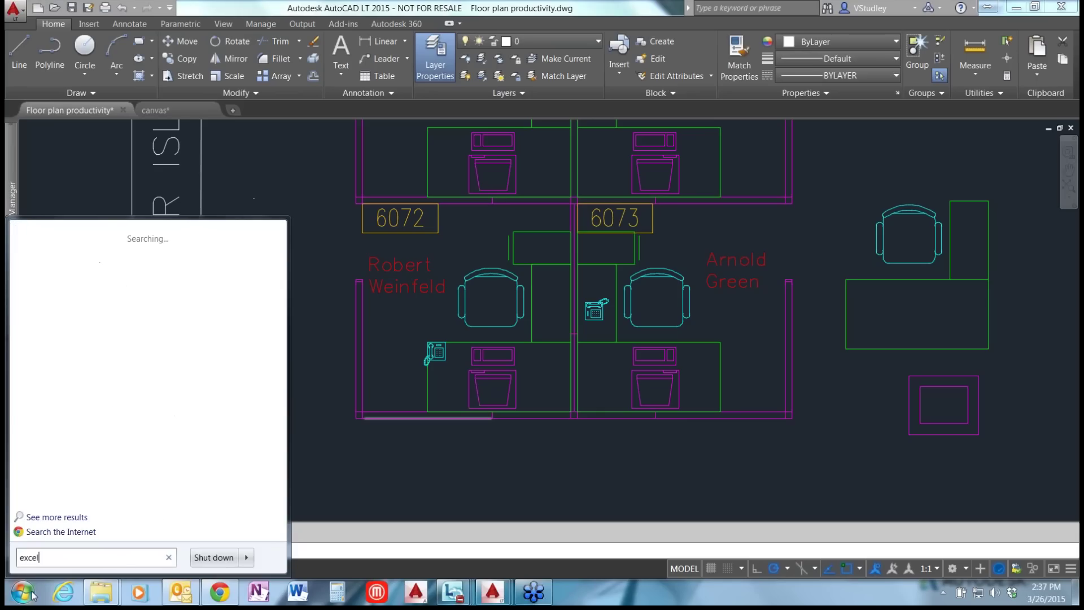
key(Escape)
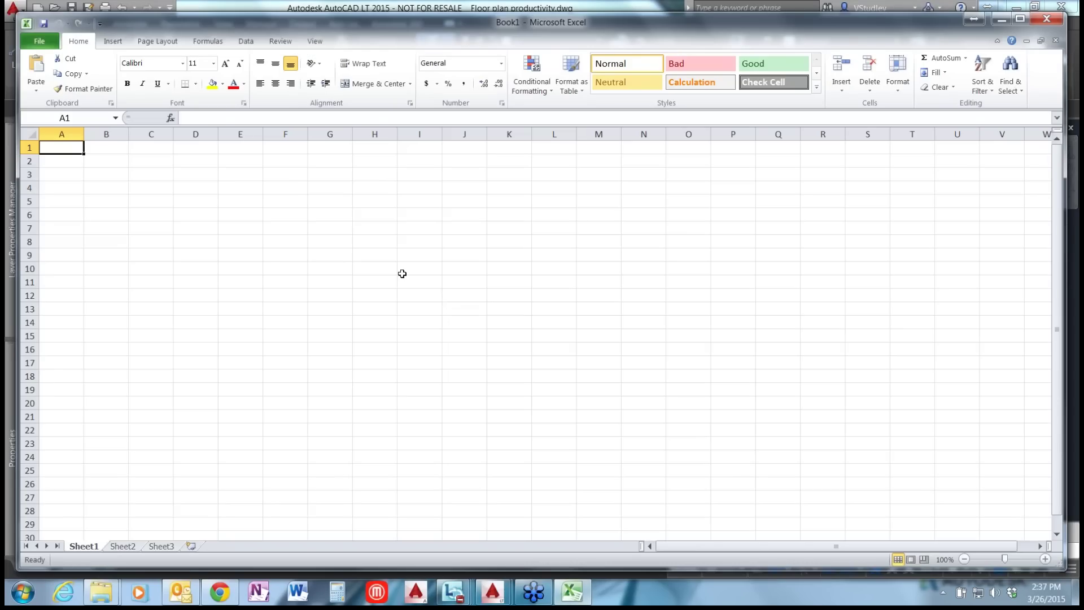
key(ctrl+v)
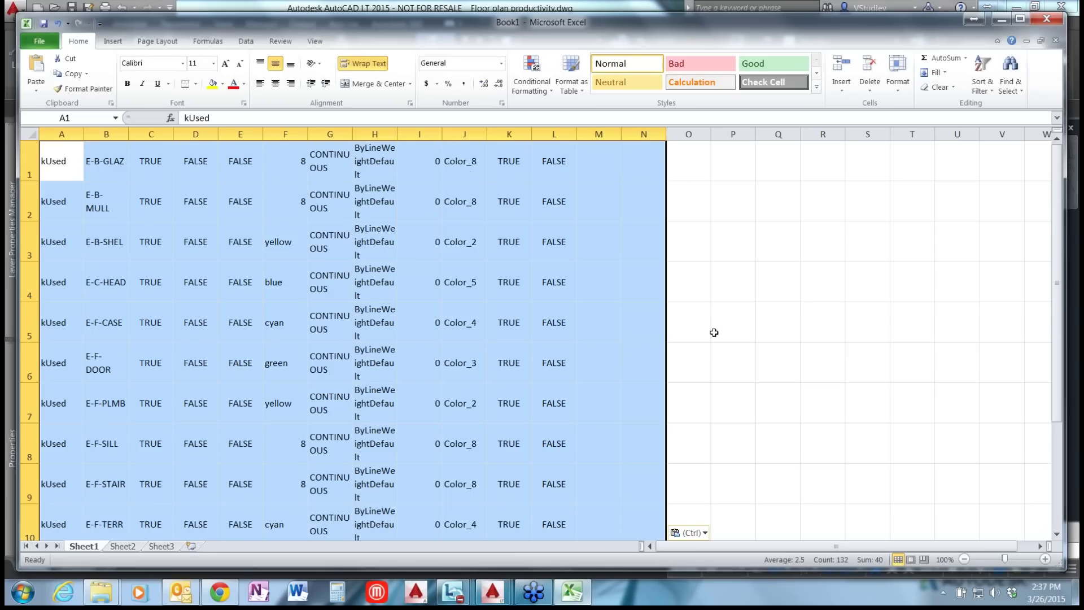
- Review the pasted layer rows in the worksheet and return to the floor plan drawing in AutoCAD LT
scroll(714, 332, down, 3)
scroll(635, 387, up, 3)
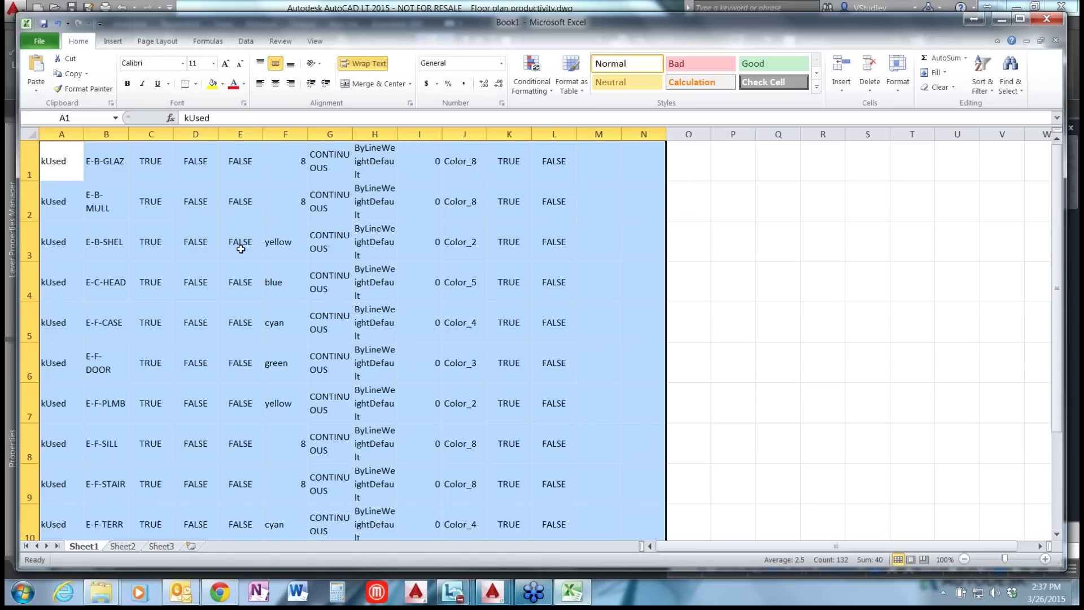
click(90, 158)
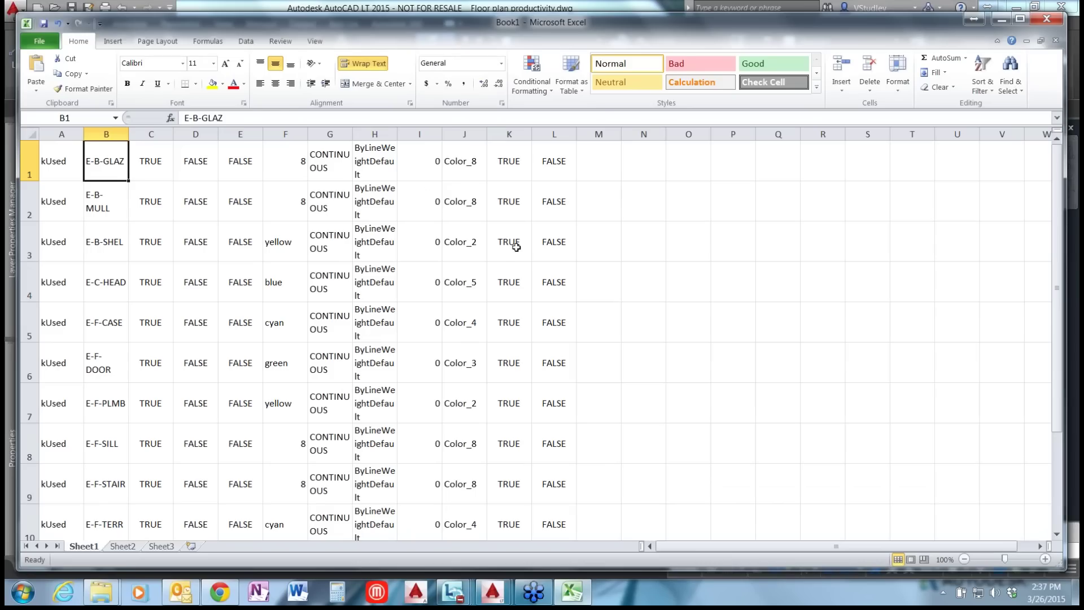
click(1001, 21)
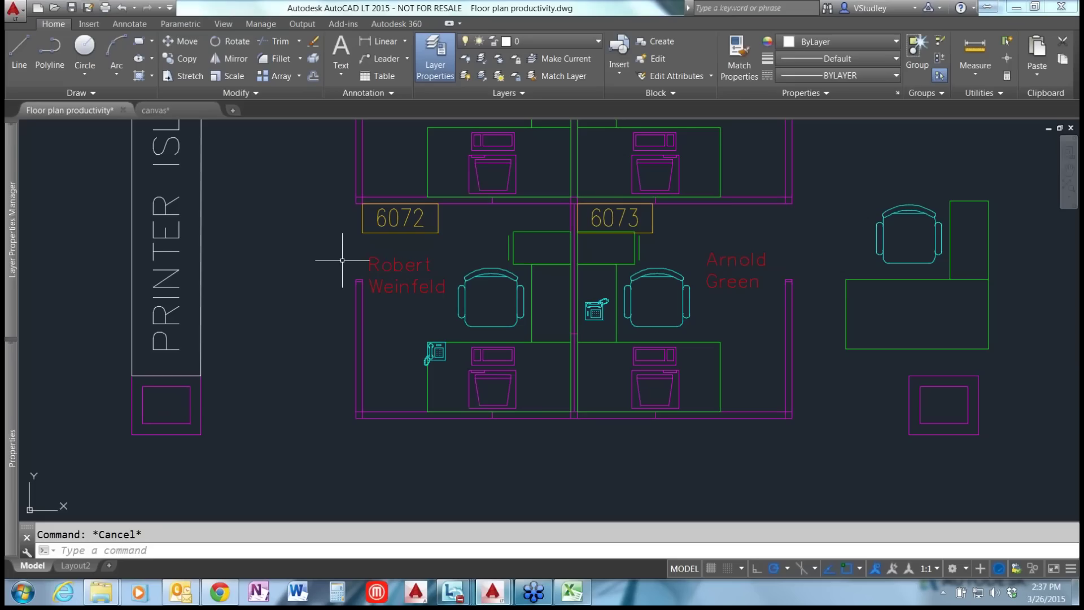
click(313, 236)
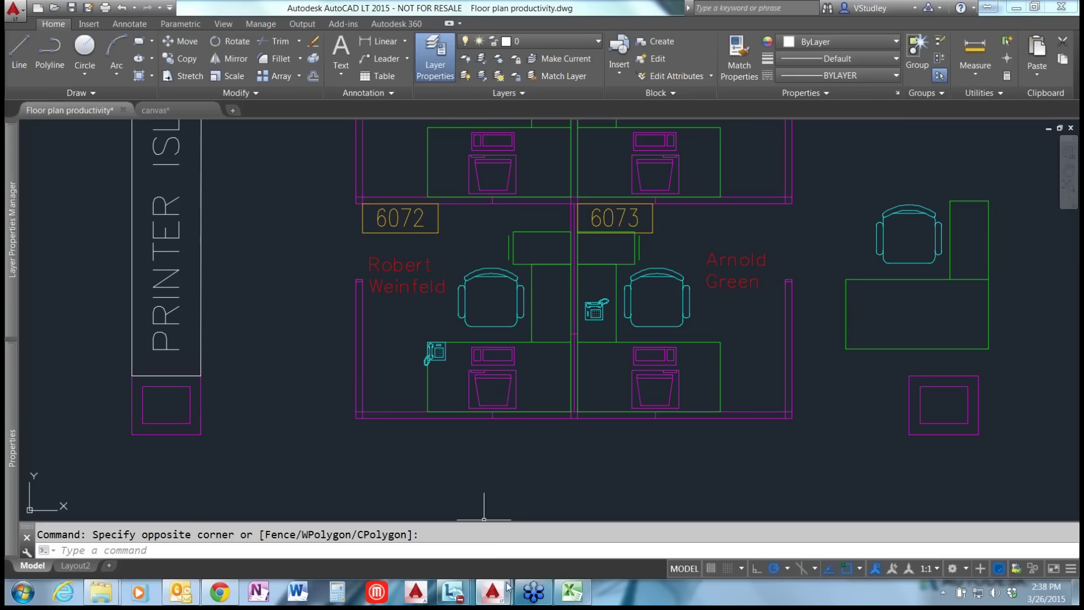
mouse_move(540, 597)
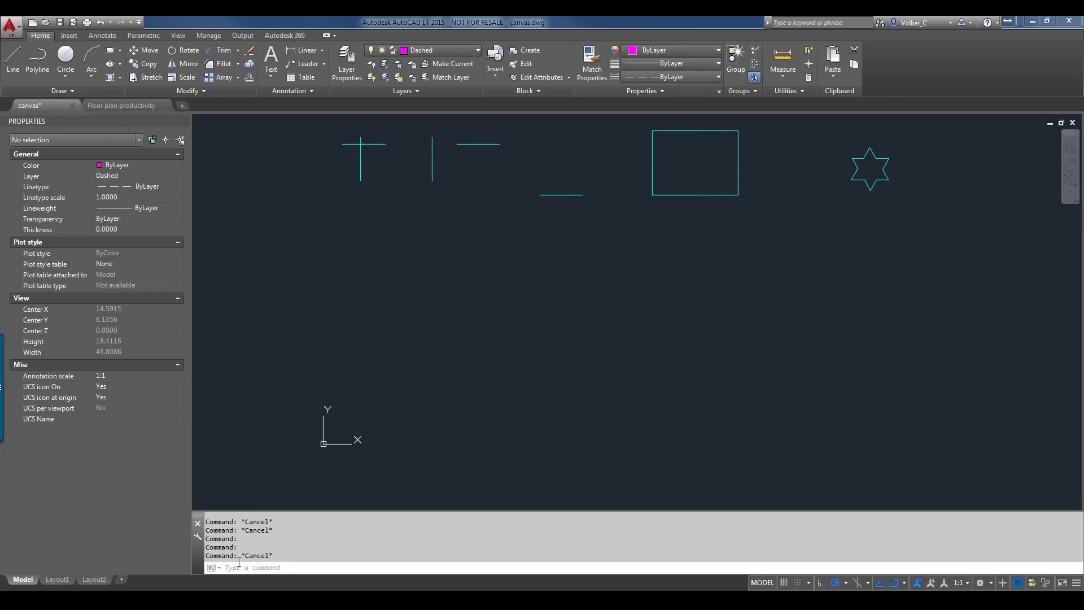
- Undock the command line, dock it again, and enlarge it to show more command history
drag(201, 557, 227, 567)
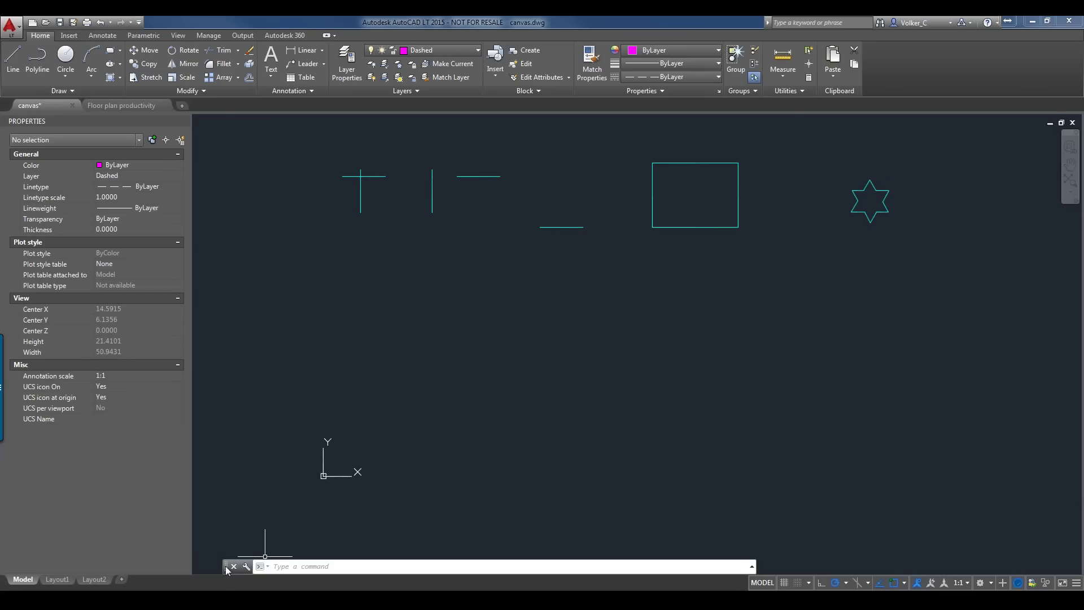
drag(225, 566, 195, 568)
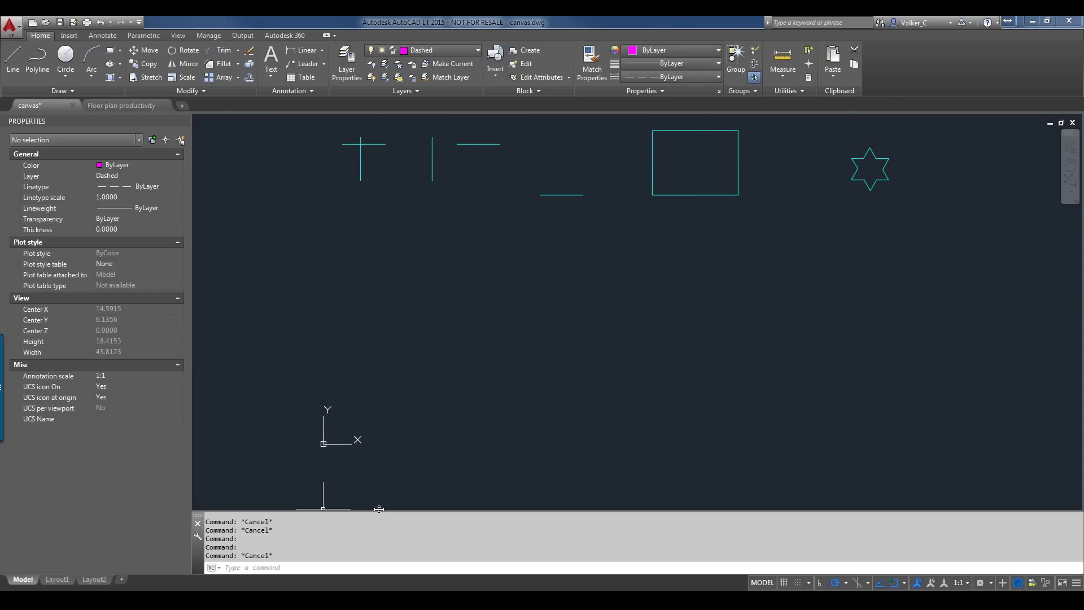
mouse_move(384, 511)
mouse_down()
mouse_move(382, 533)
mouse_move(385, 501)
mouse_up()
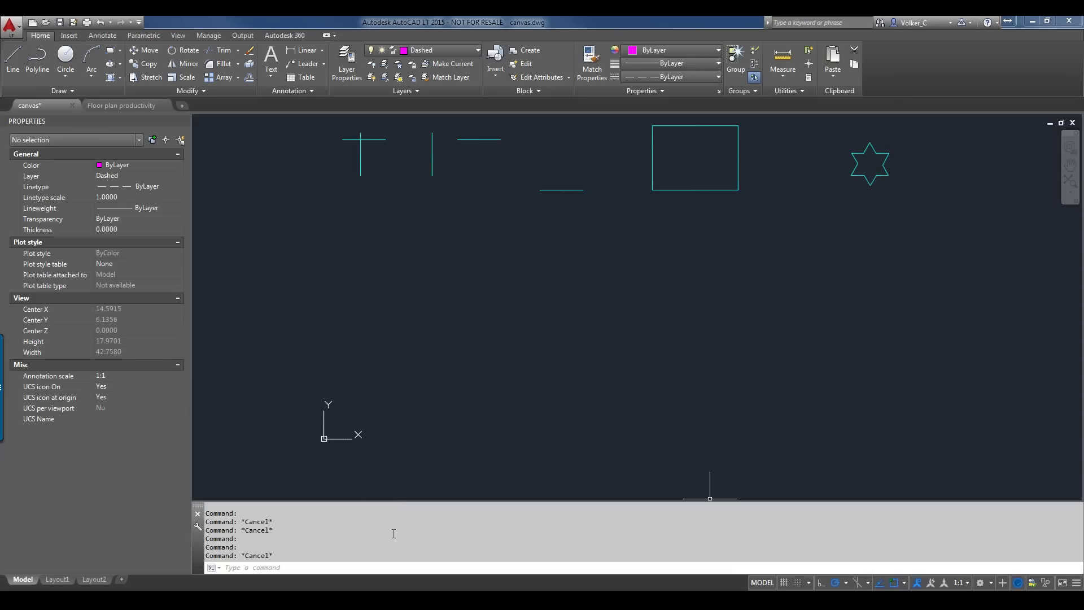
- Convert the short horizontal line beside the separate vertical line into a polyline with PEDIT
text(pe)
key(Return)
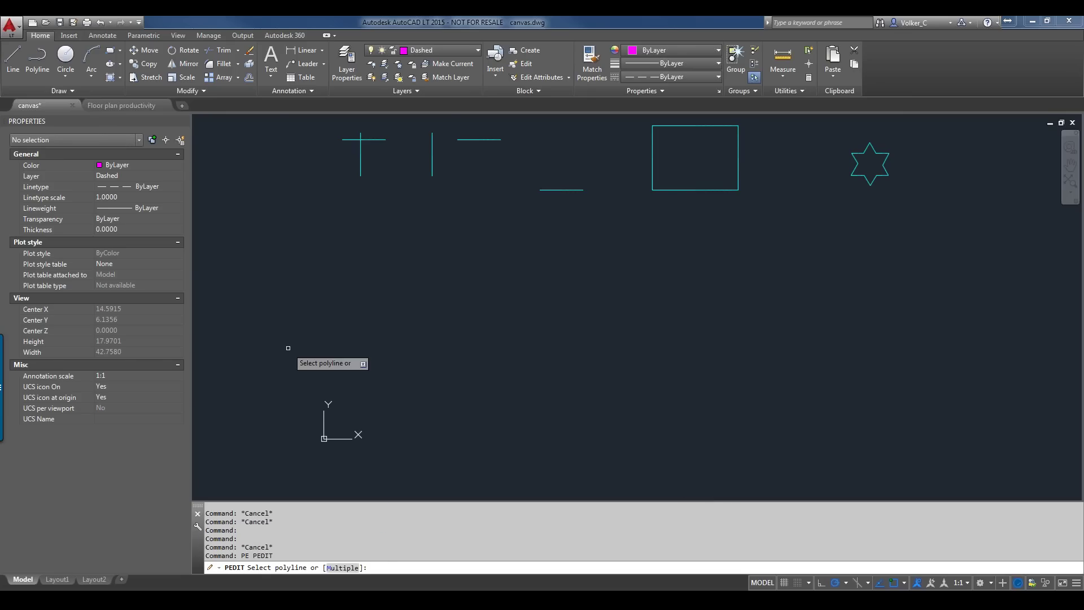
click(474, 138)
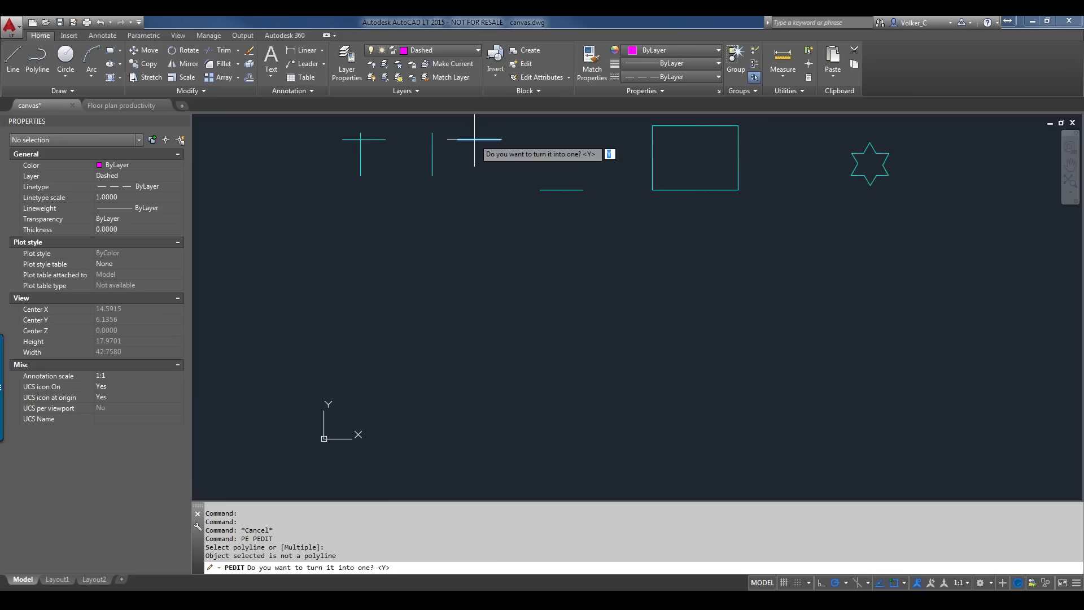
key(Return)
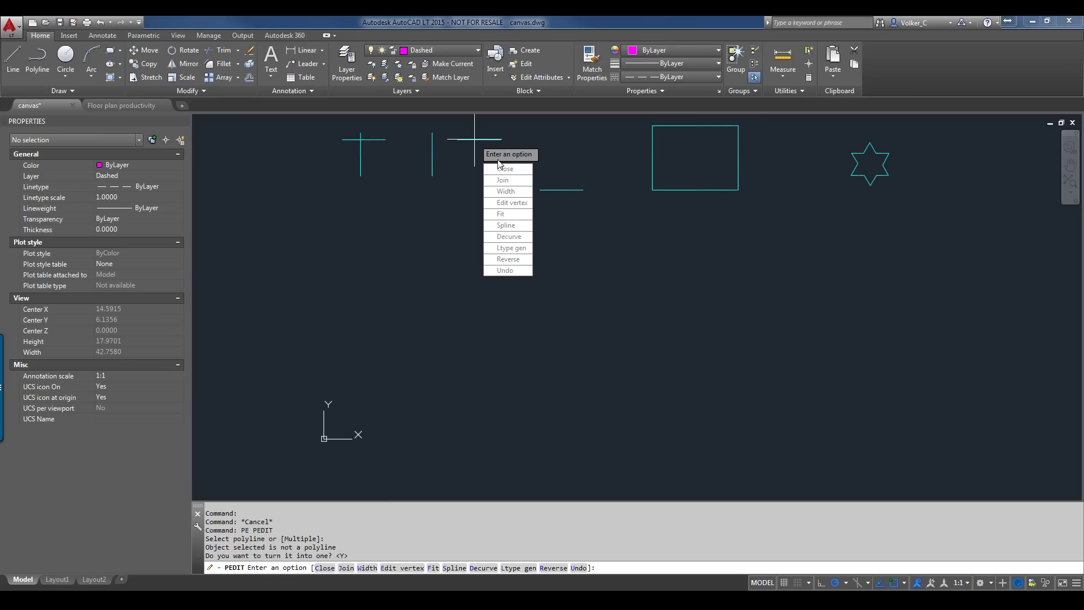
- Cycle through the PEDIT options and end the command without choosing one
key(Down)
key(Down)
key(Down)
key(Down)
key(Down)
key(Down)
key(Down)
key(Down)
key(Down)
key(Down)
key(Down)
key(Return)
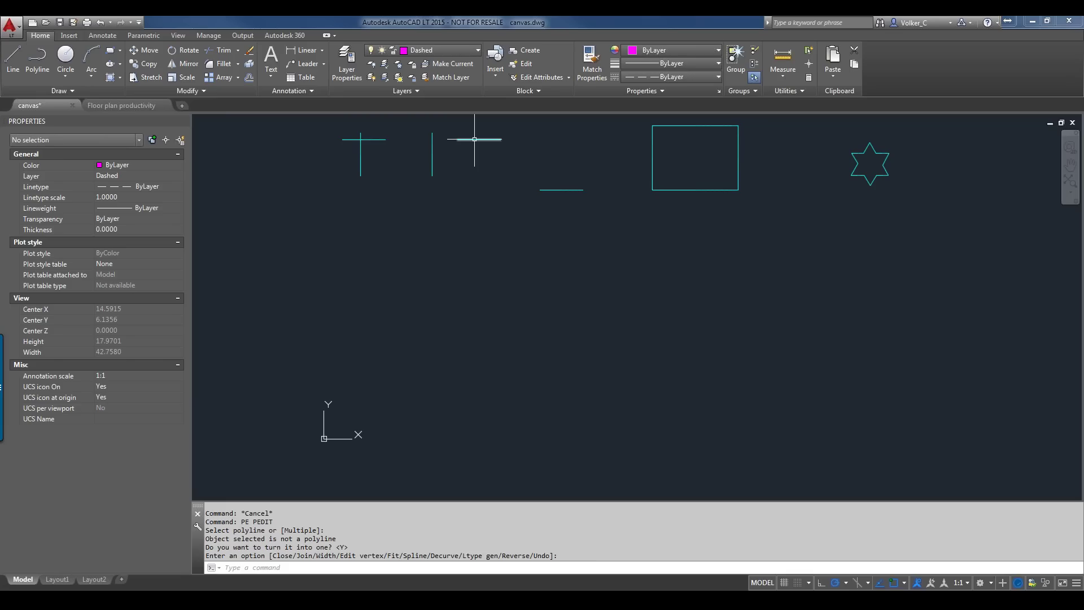
- Turn off polar tracking and select the short horizontal line to the left of the rectangle in the canvas drawing
key(F10)
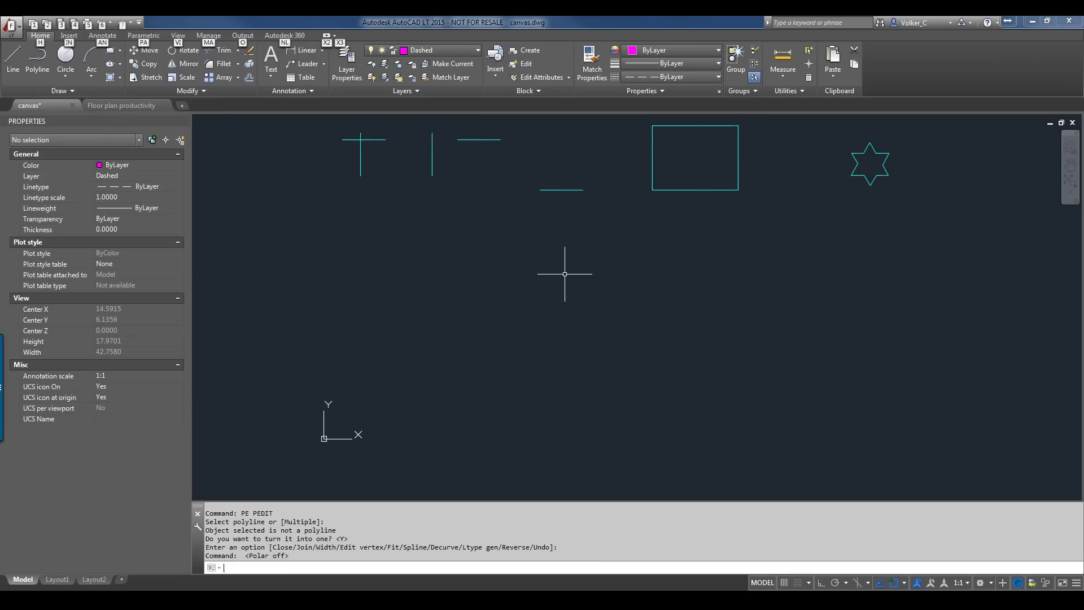
click(543, 187)
click(543, 185)
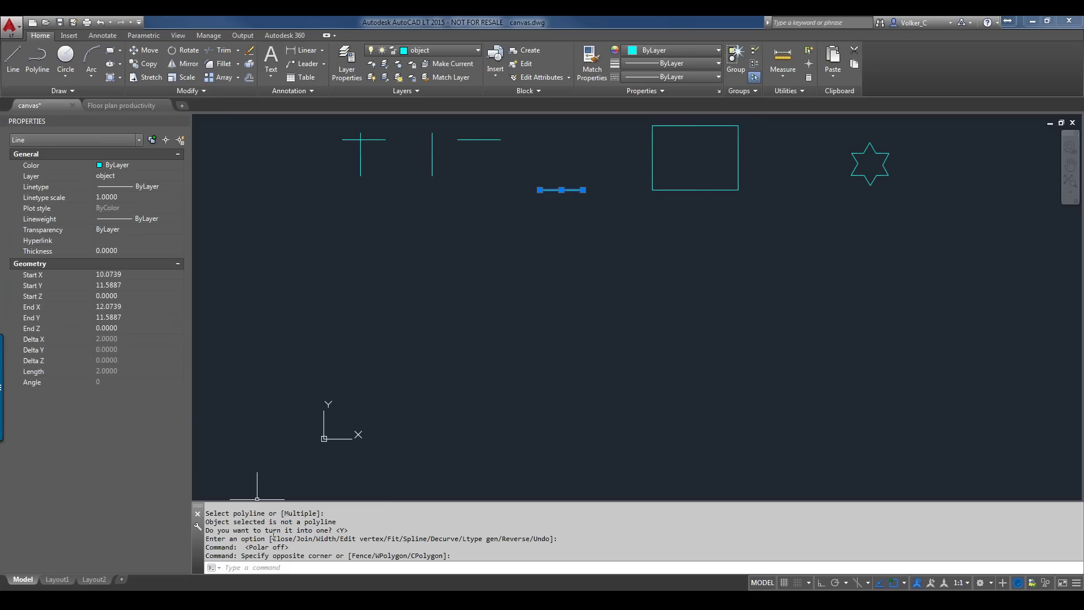
drag(272, 538, 360, 543)
click(404, 511)
- Switch to the Floor plan productivity drawing and display Layout2
click(120, 107)
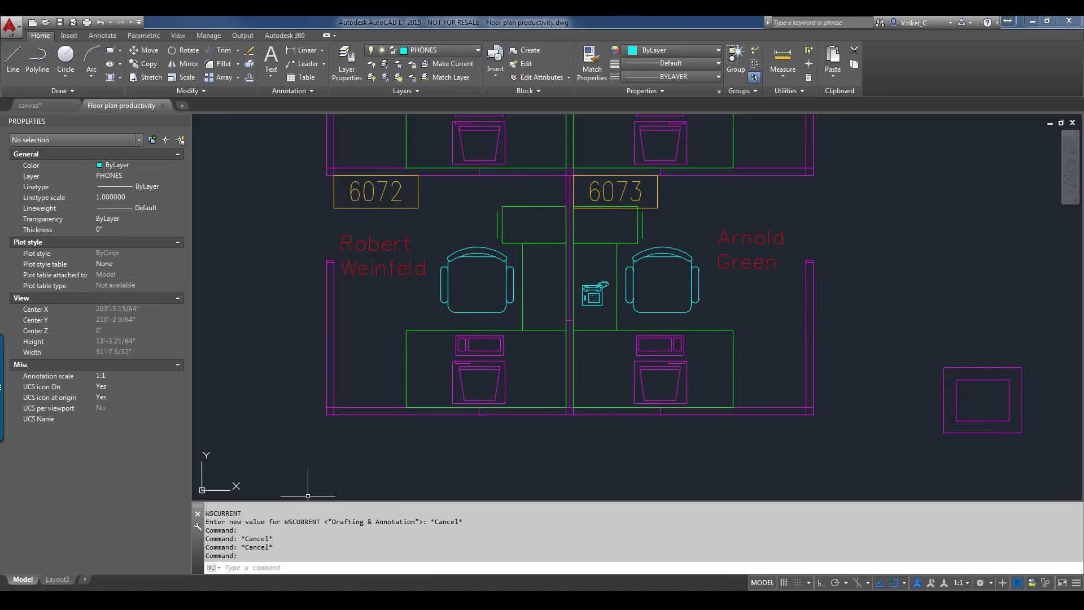
click(57, 580)
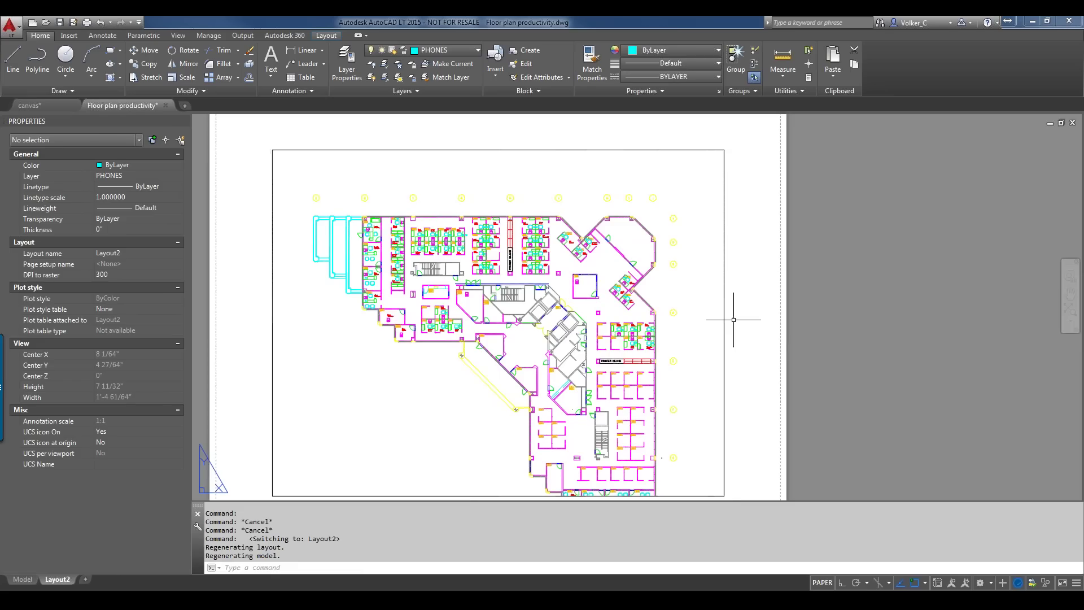
middle_drag(746, 426, 800, 359)
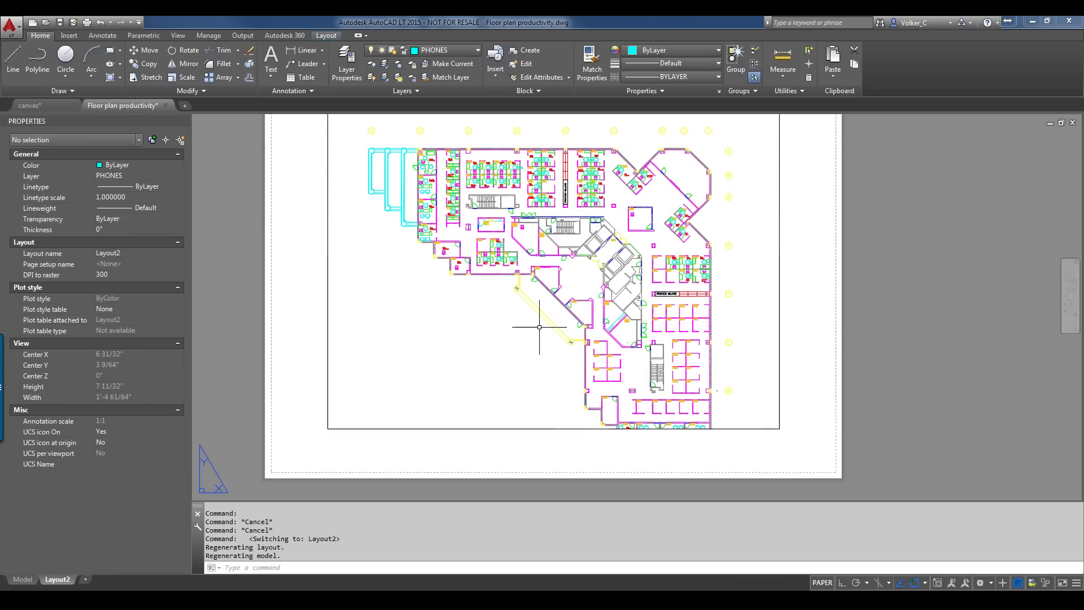
- Activate the Layout2 viewport, set its scale to 1/8" = 1'-0", and frame the stair area in it
click(525, 314)
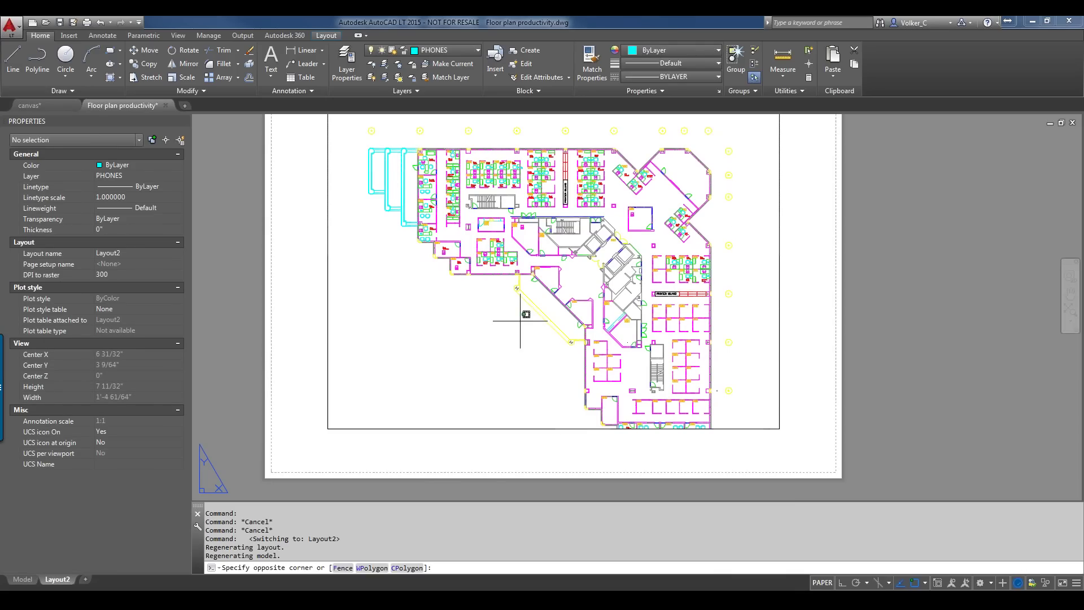
double_click(445, 318)
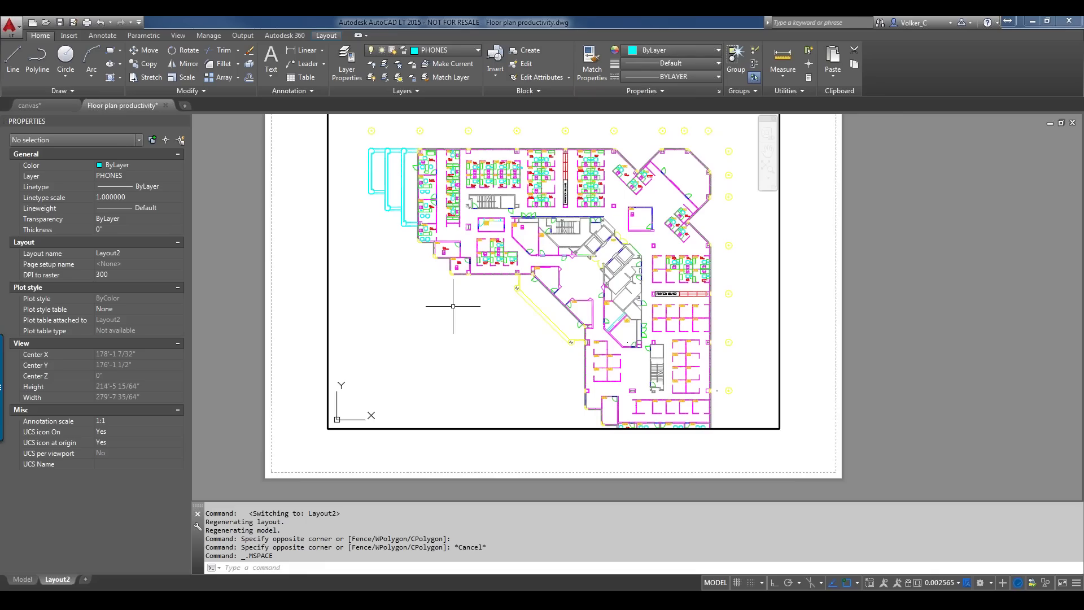
click(958, 587)
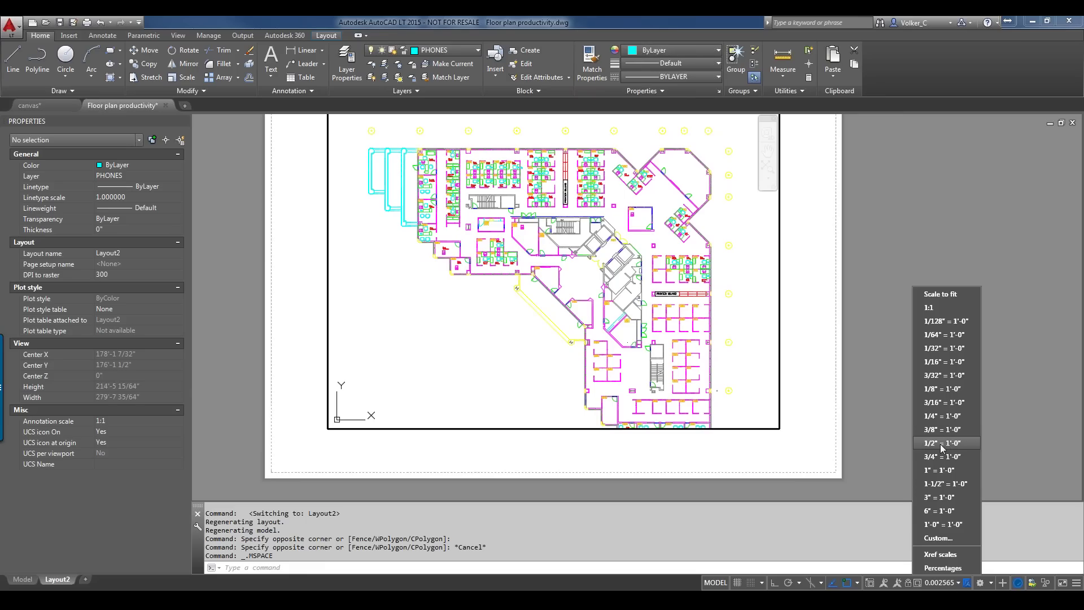
click(936, 391)
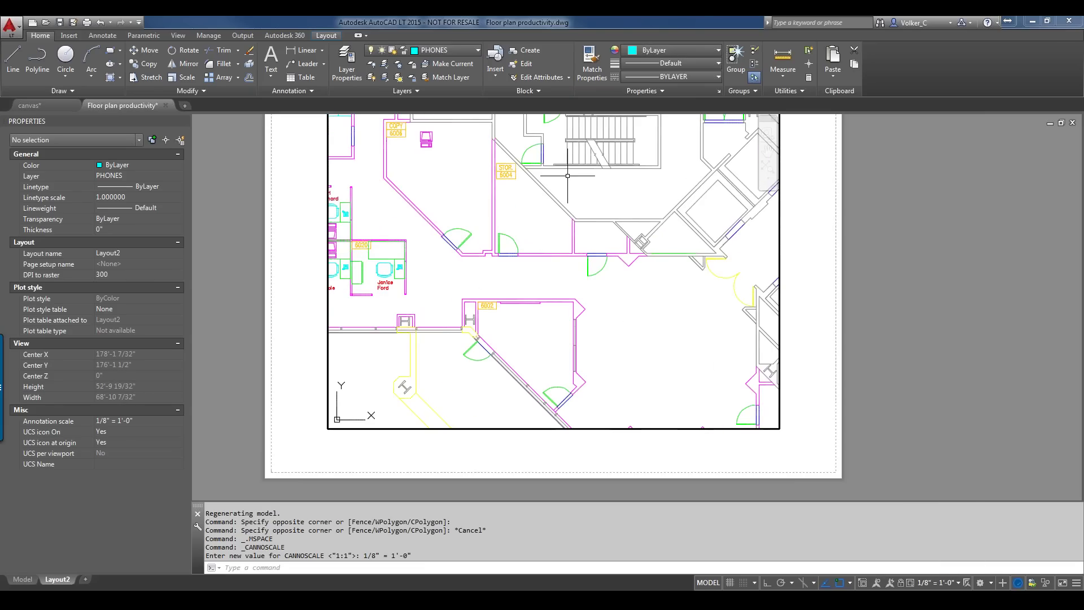
middle_drag(568, 176, 537, 260)
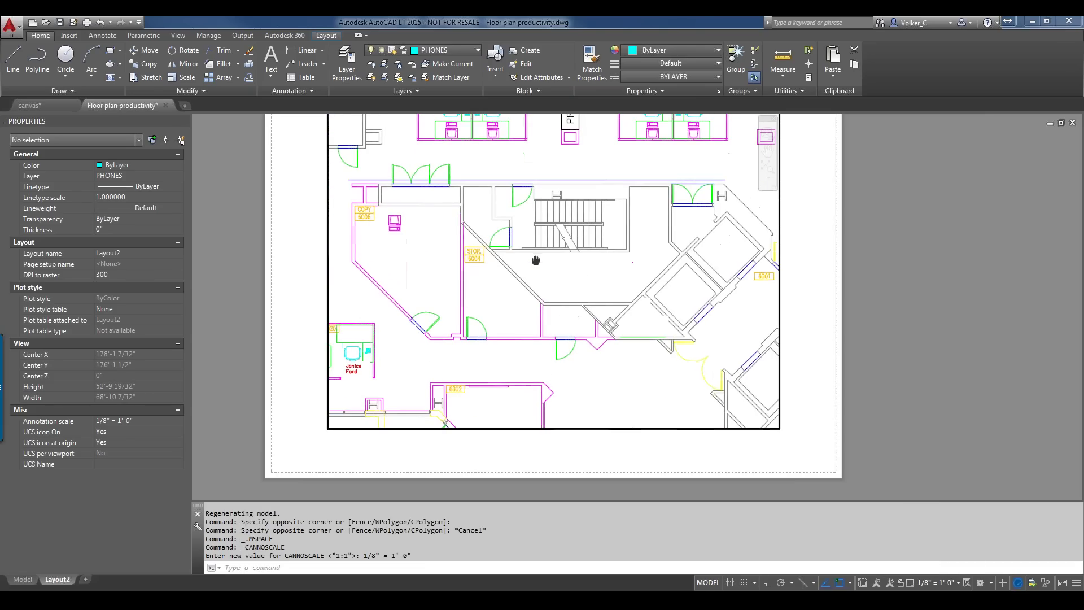
- Return to paper space and lock the display of the Layout2 viewport
double_click(556, 444)
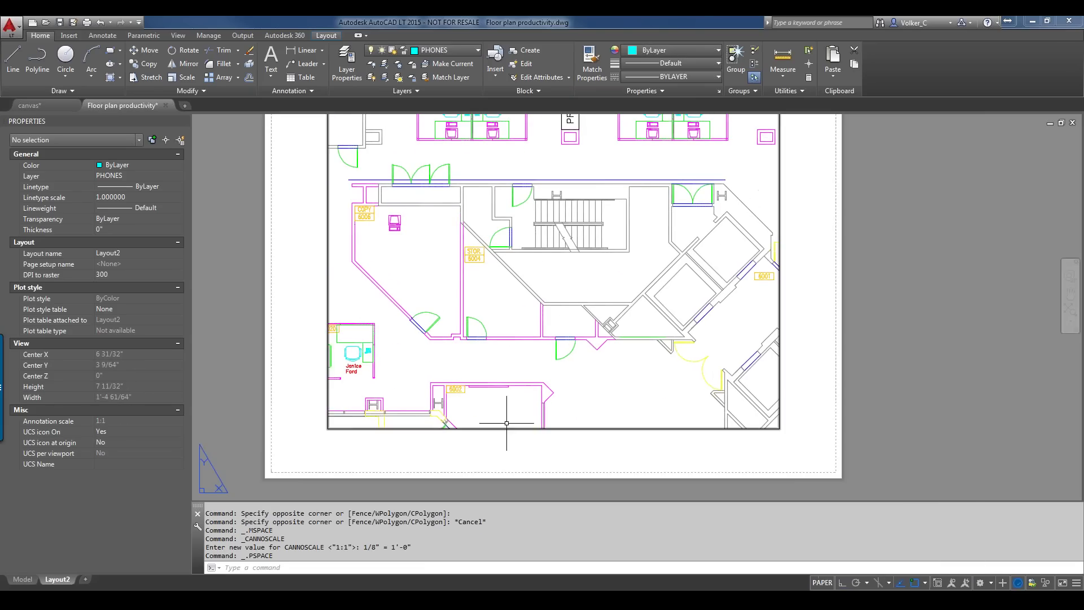
click(327, 253)
right_click(342, 297)
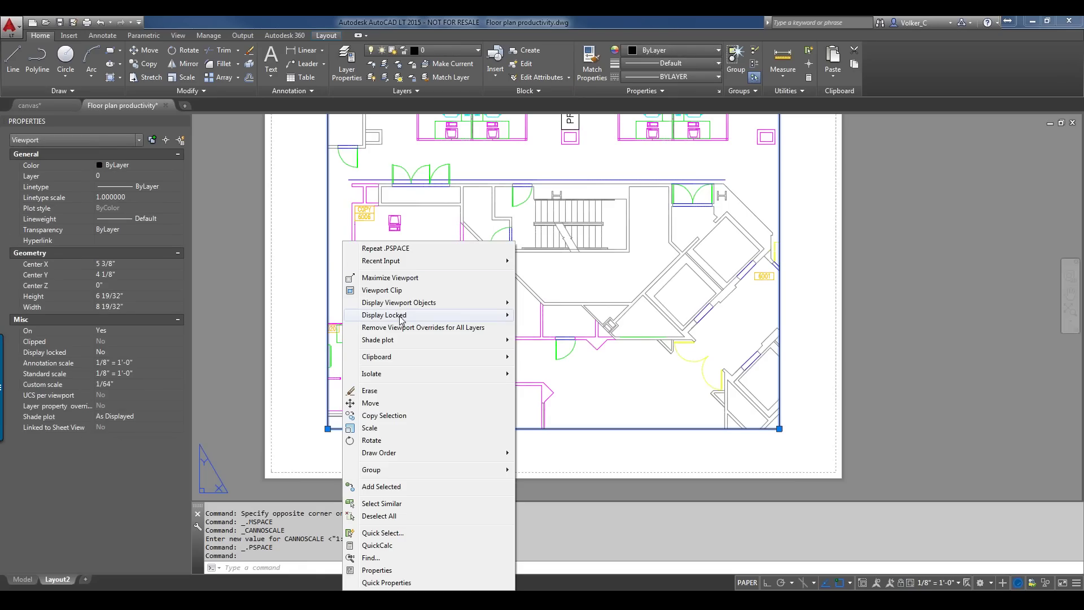
mouse_move(396, 314)
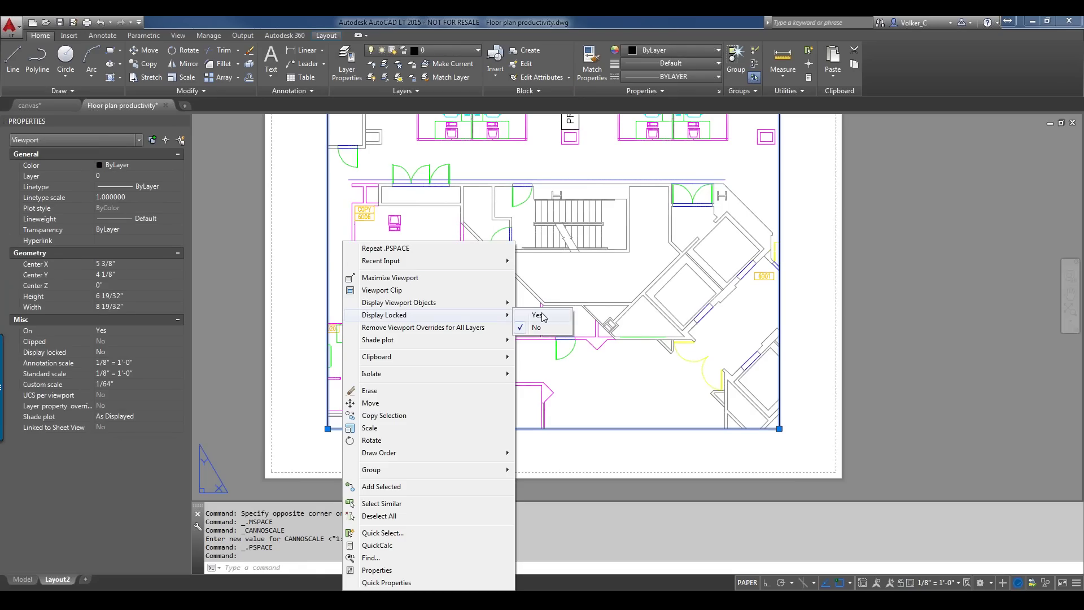
click(548, 314)
- Activate the locked viewport and test zooming in and out inside it
double_click(571, 255)
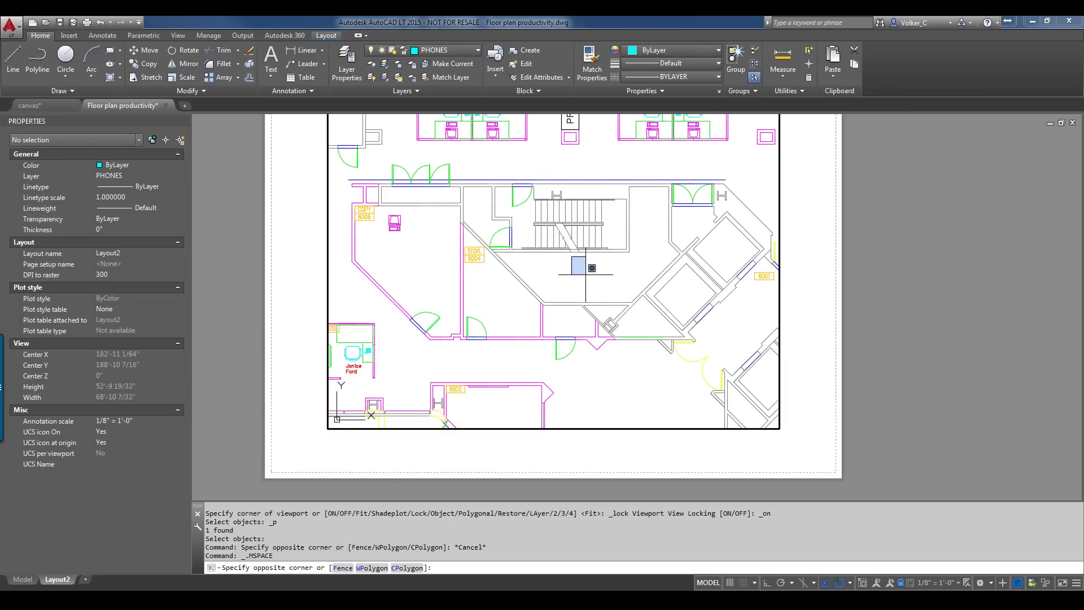
key(Escape)
scroll(576, 272, up, 3)
scroll(577, 268, down, 5)
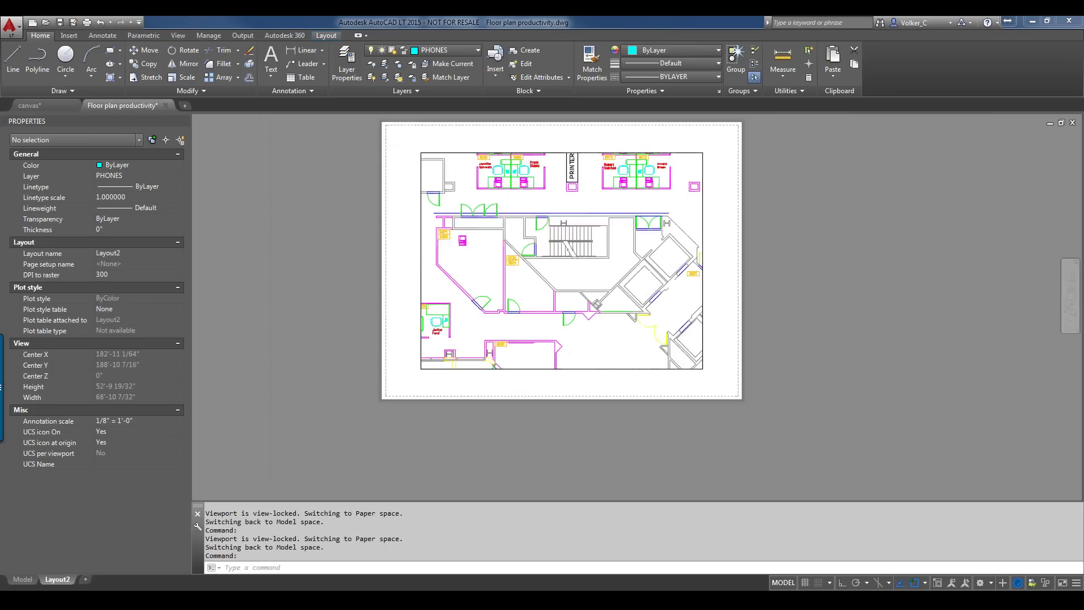
- Zoom in on the Layout2 sheet around the locked viewport and return to paper space
scroll(577, 268, up, 5)
scroll(566, 265, down, 3)
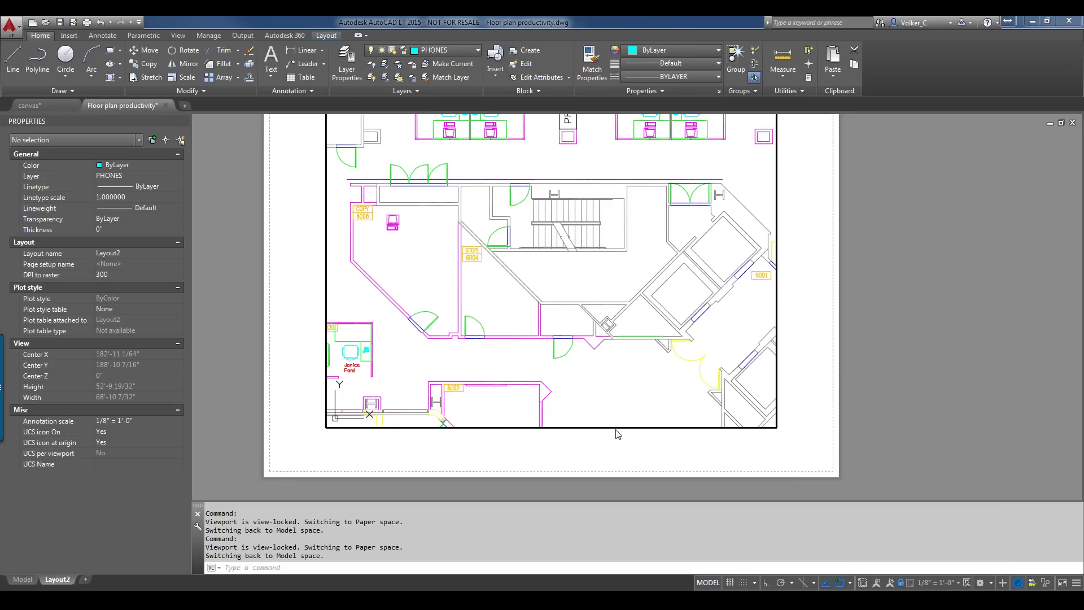
double_click(604, 468)
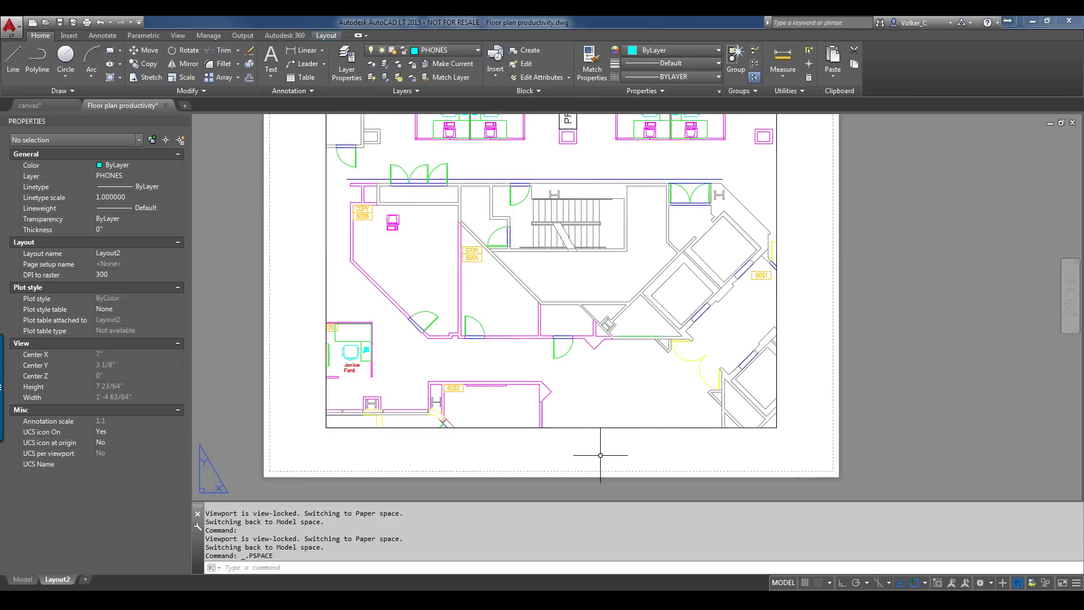
- Maximize the Layout2 viewport and zoom in on the employee name label in office 6050
double_click(593, 428)
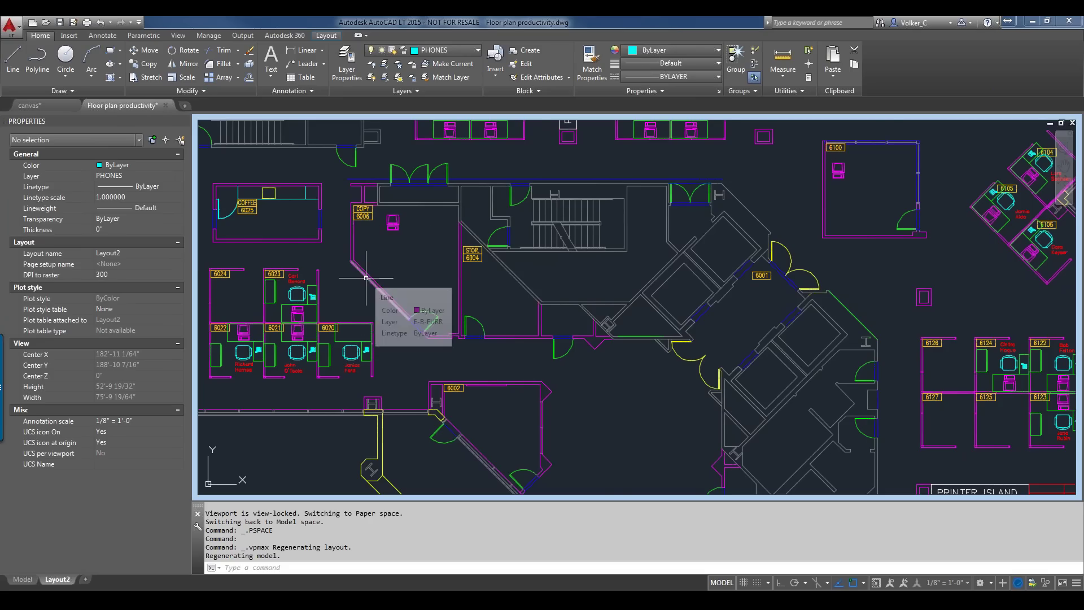
middle_drag(366, 278, 745, 306)
middle_drag(514, 253, 477, 424)
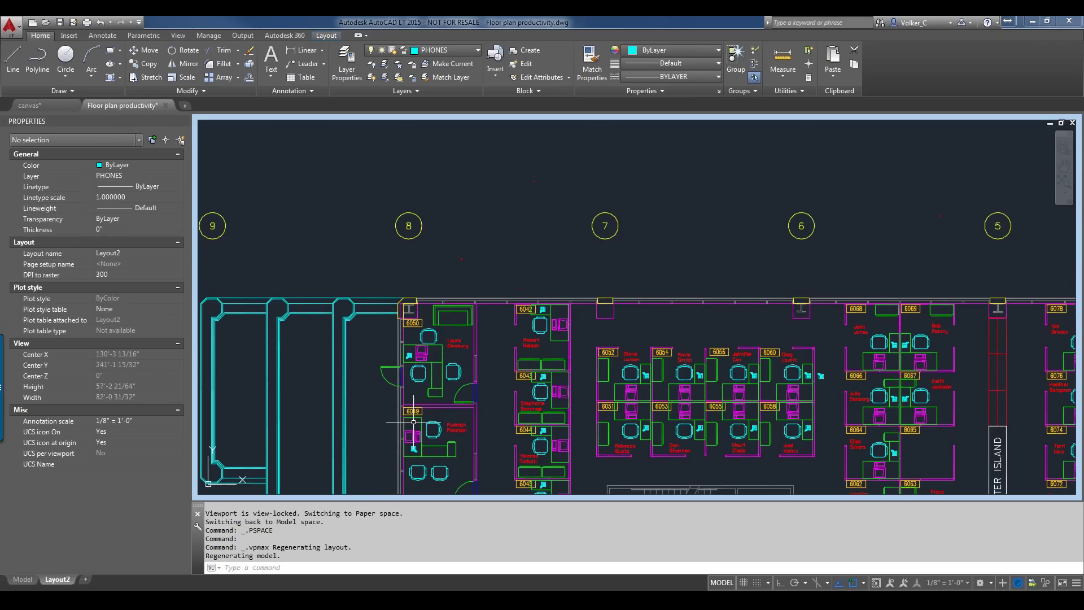
scroll(459, 346, up, 8)
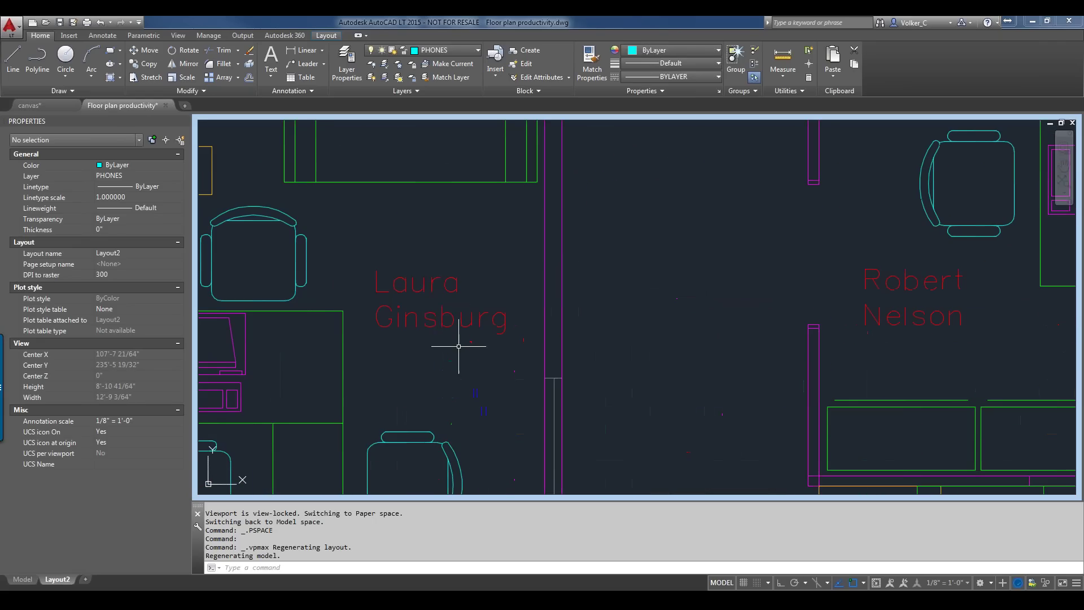
- Select the employee name text in office 6050 and examine the editing commands available for it
click(427, 287)
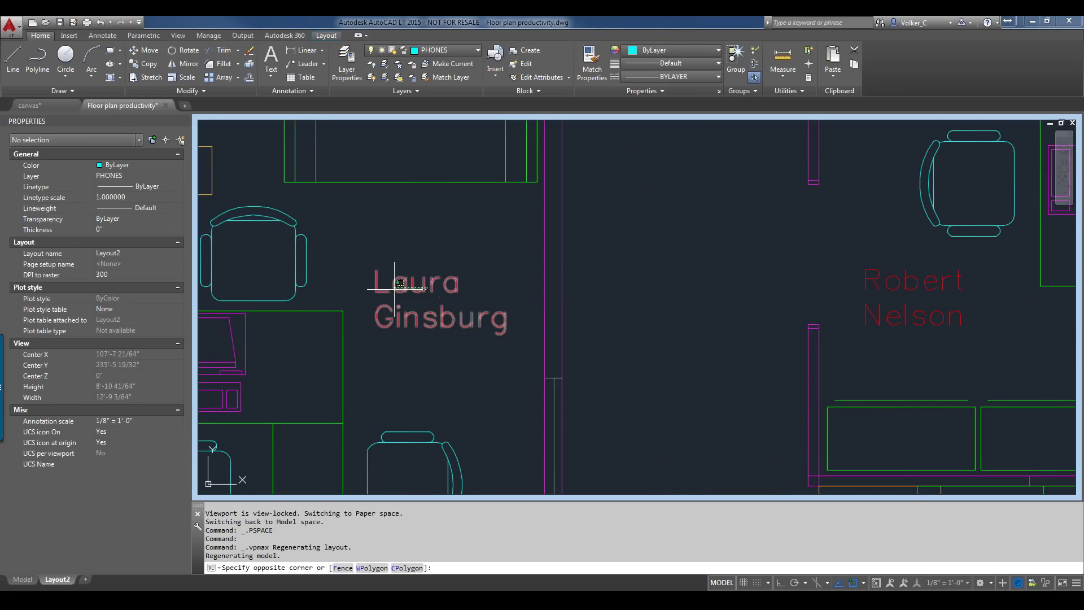
click(374, 286)
right_click(407, 287)
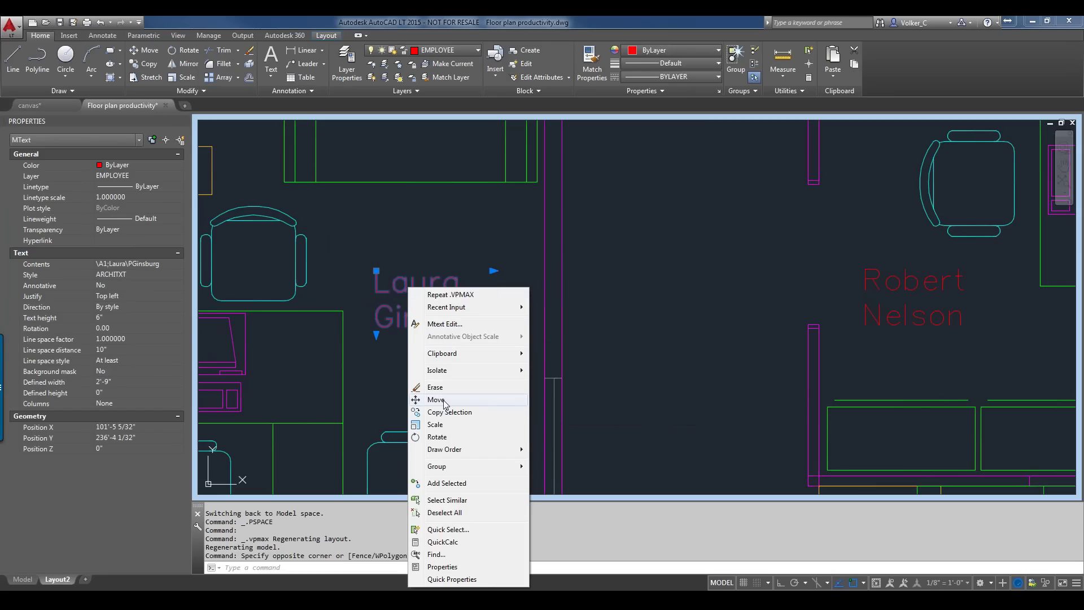
click(649, 441)
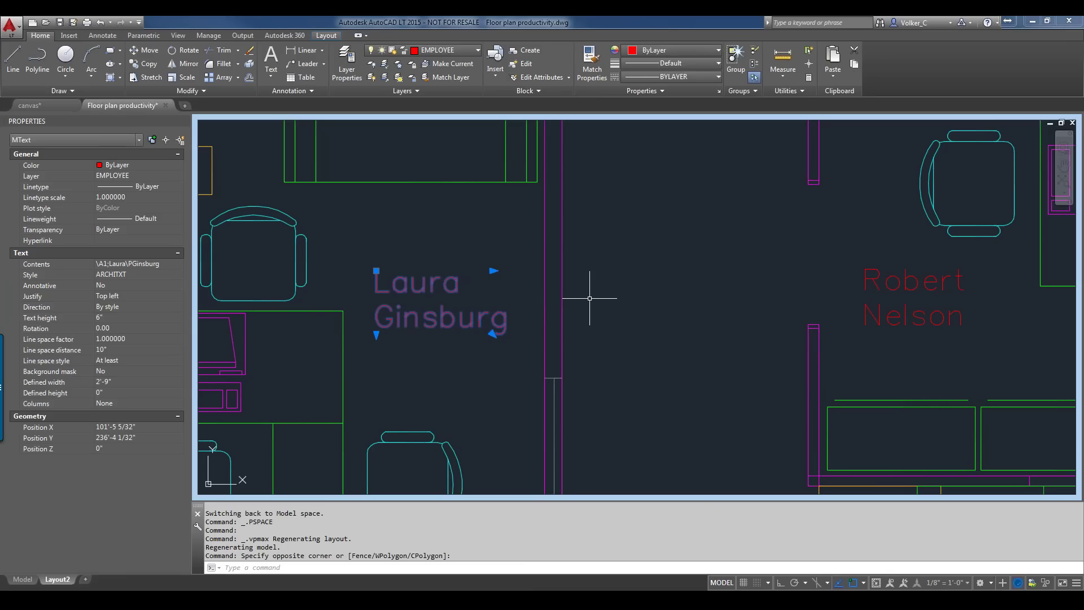
- Restore the maximized viewport and bring its full frame on the Layout2 sheet into view
double_click(574, 497)
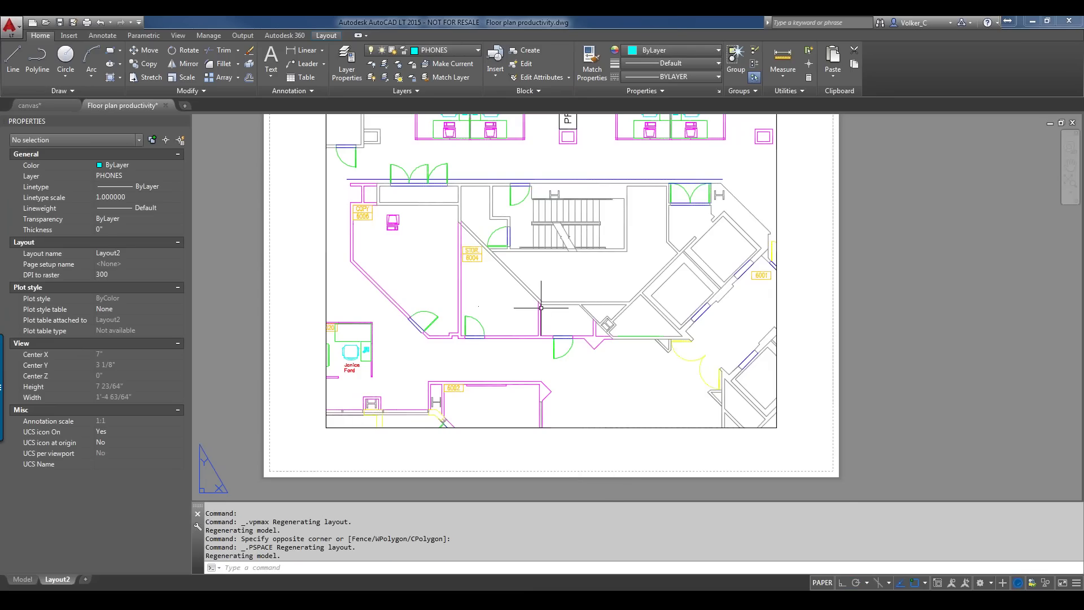
middle_drag(580, 242, 590, 356)
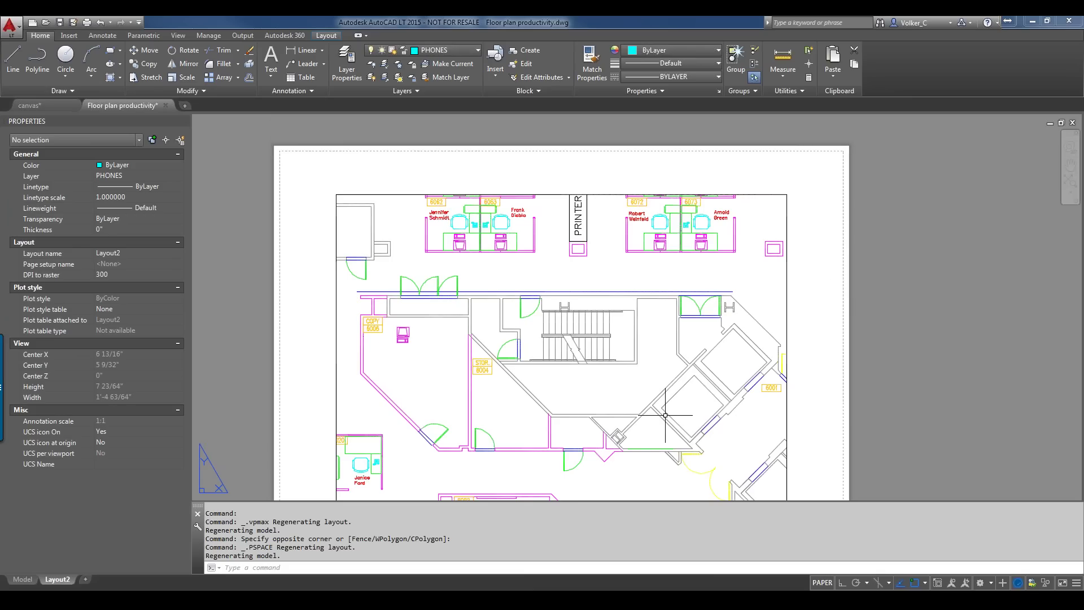
middle_drag(663, 415, 665, 355)
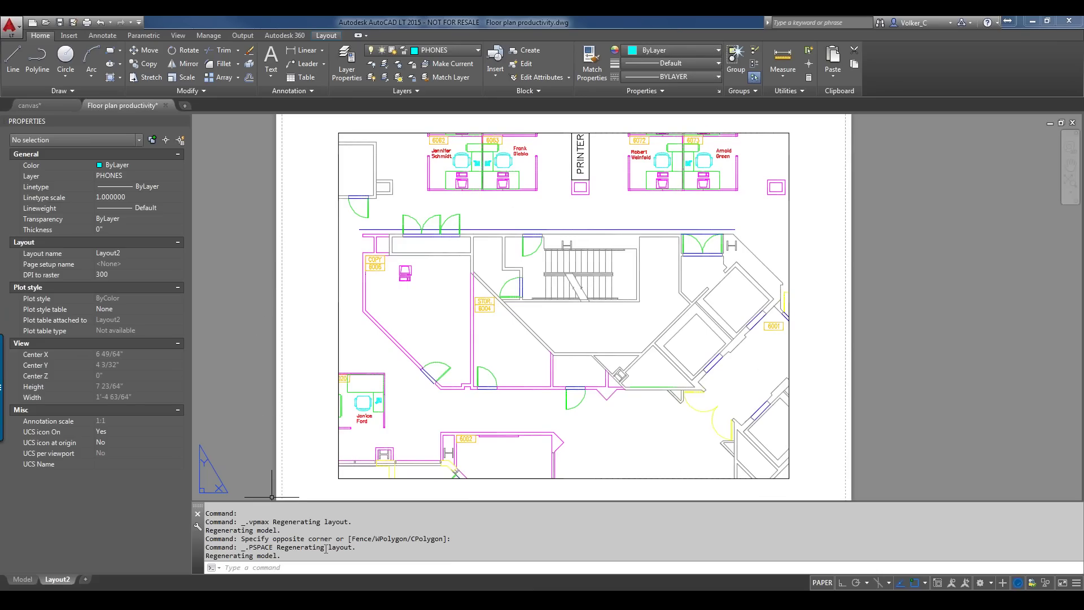
text(co)
key(Return)
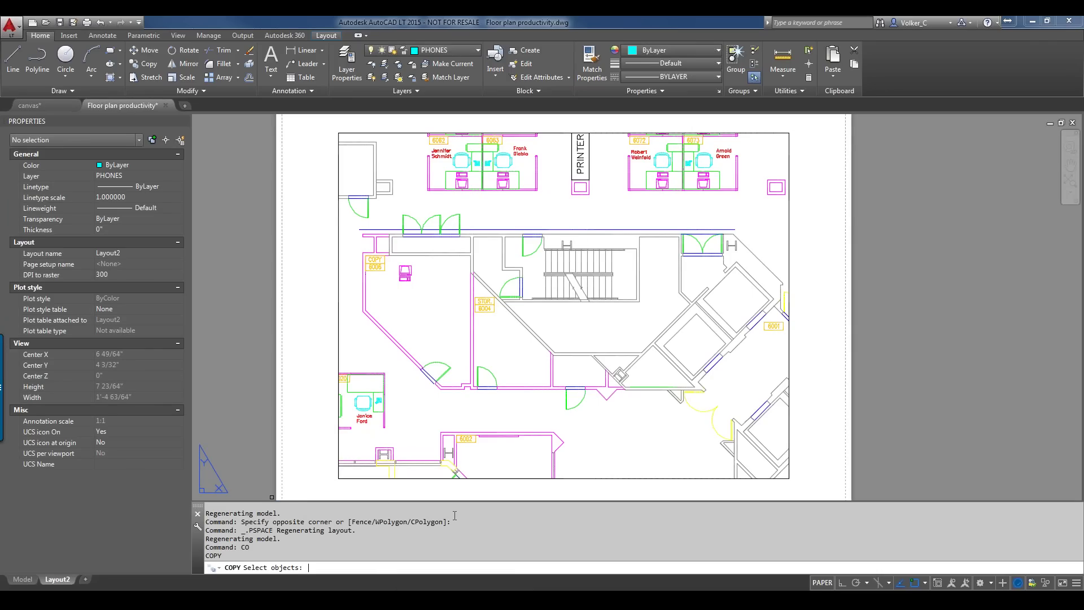
key(Escape)
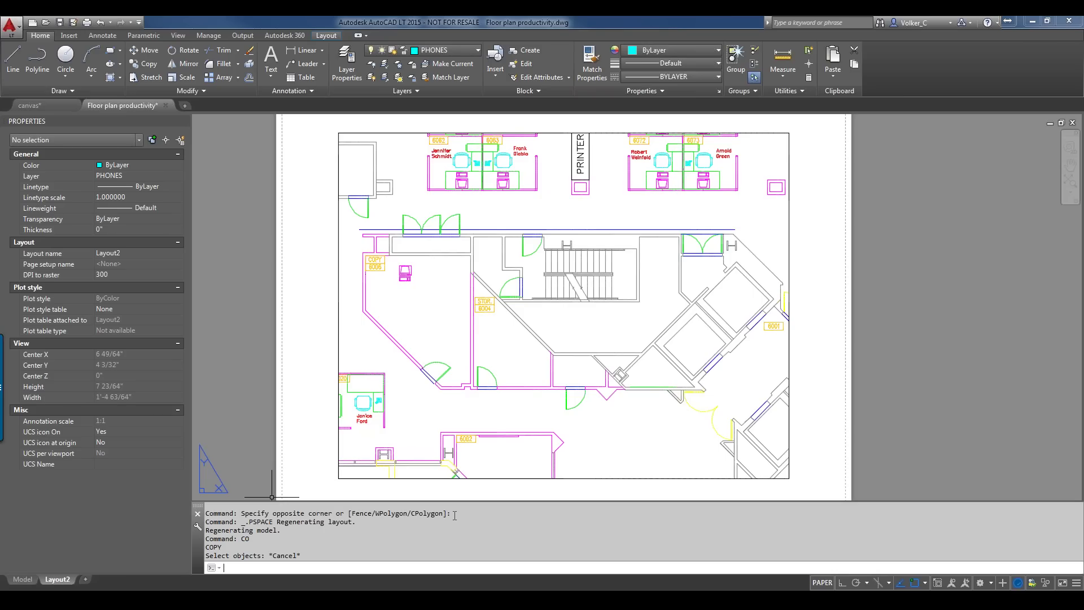
text(c)
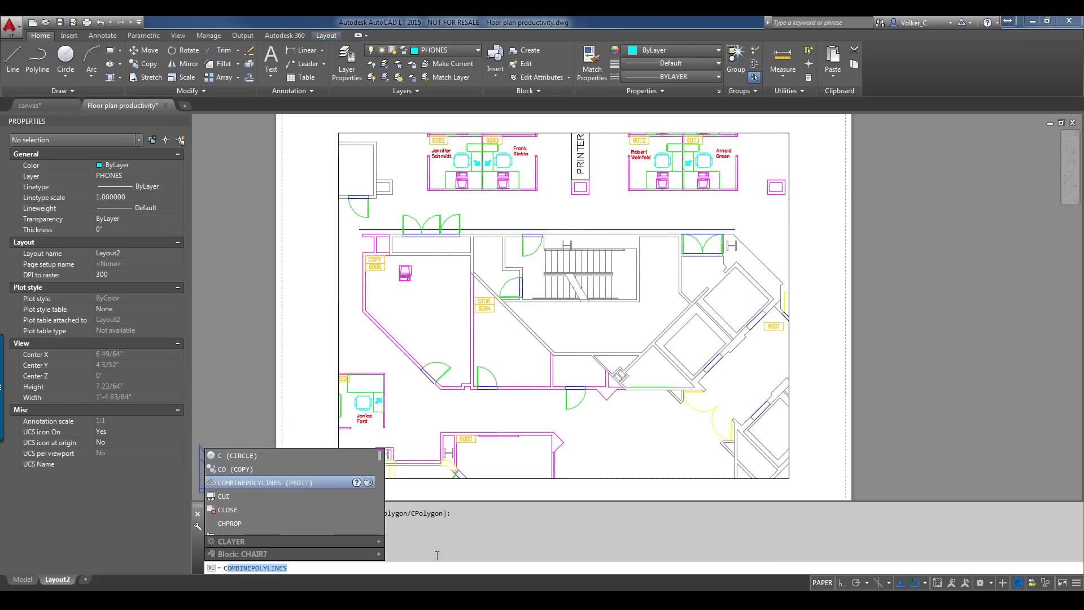
click(480, 535)
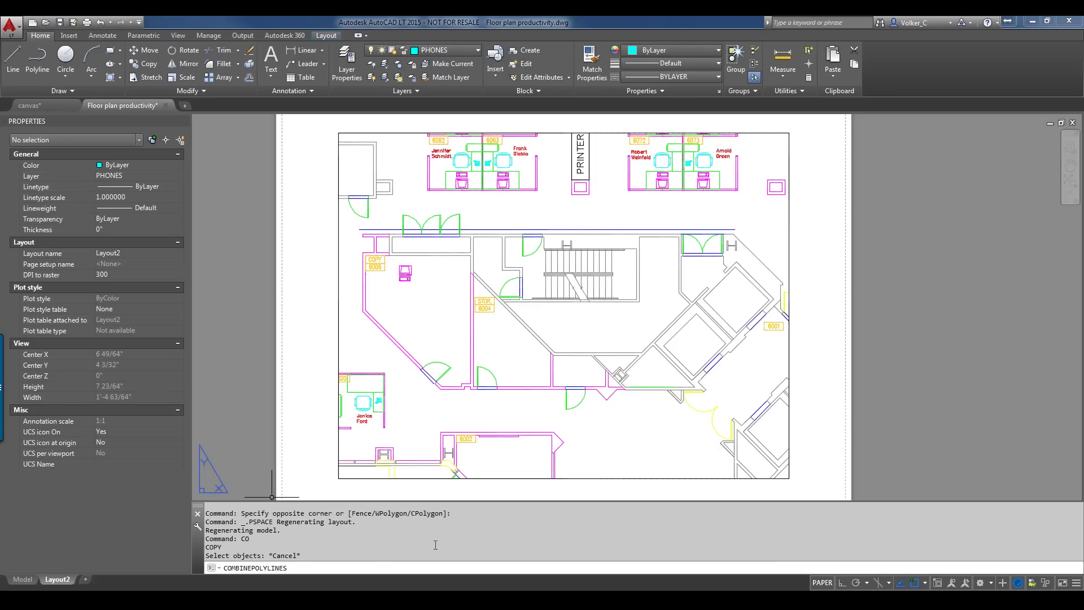
key(Escape)
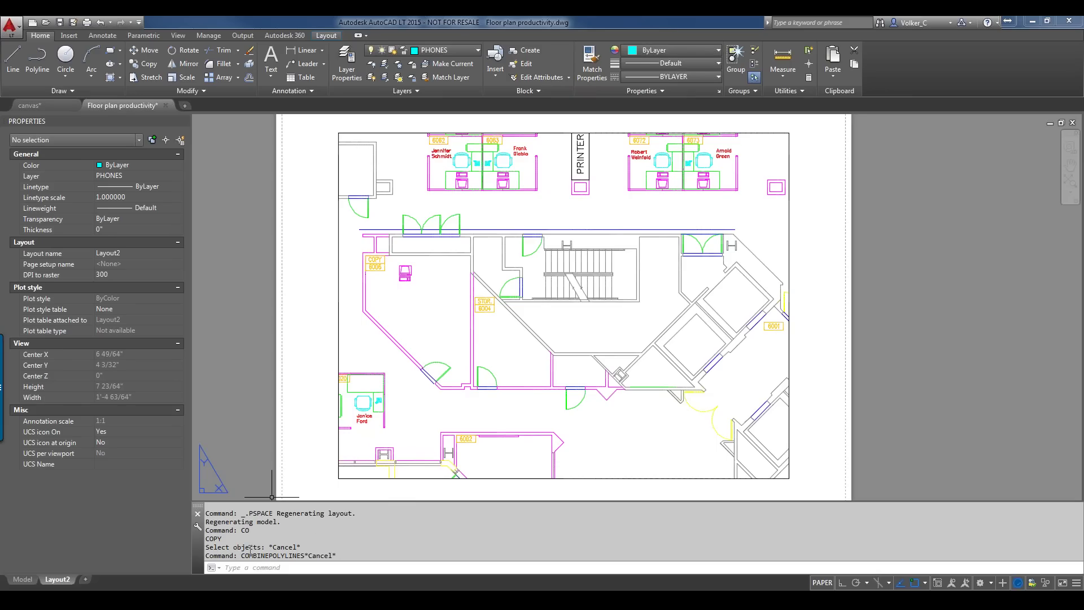
- Set the command line's input delay time, INPUTSEARCHDELAY, to 500
click(198, 526)
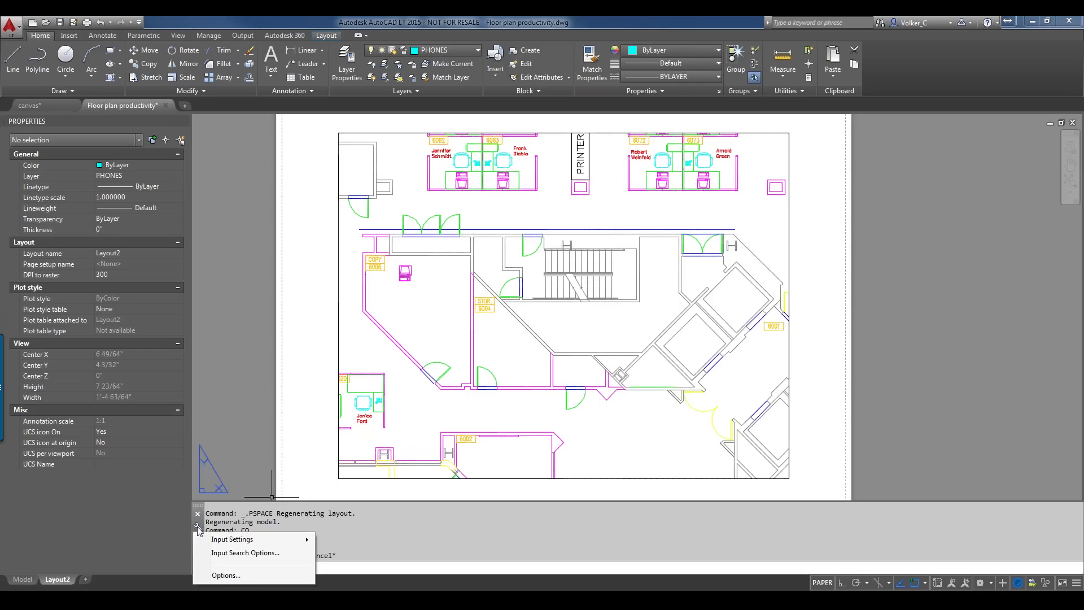
mouse_move(226, 538)
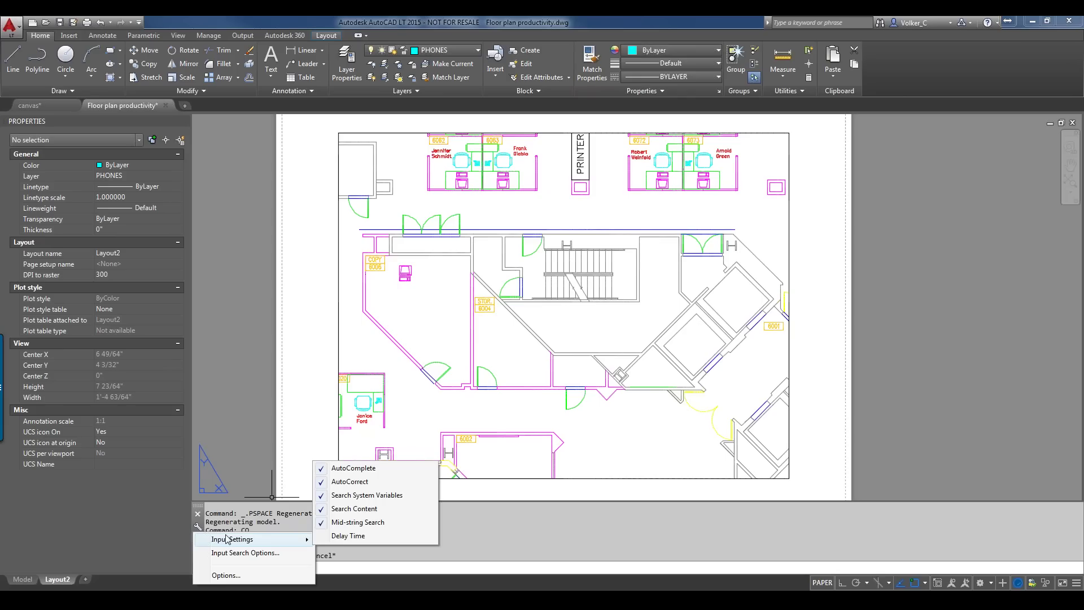
click(344, 536)
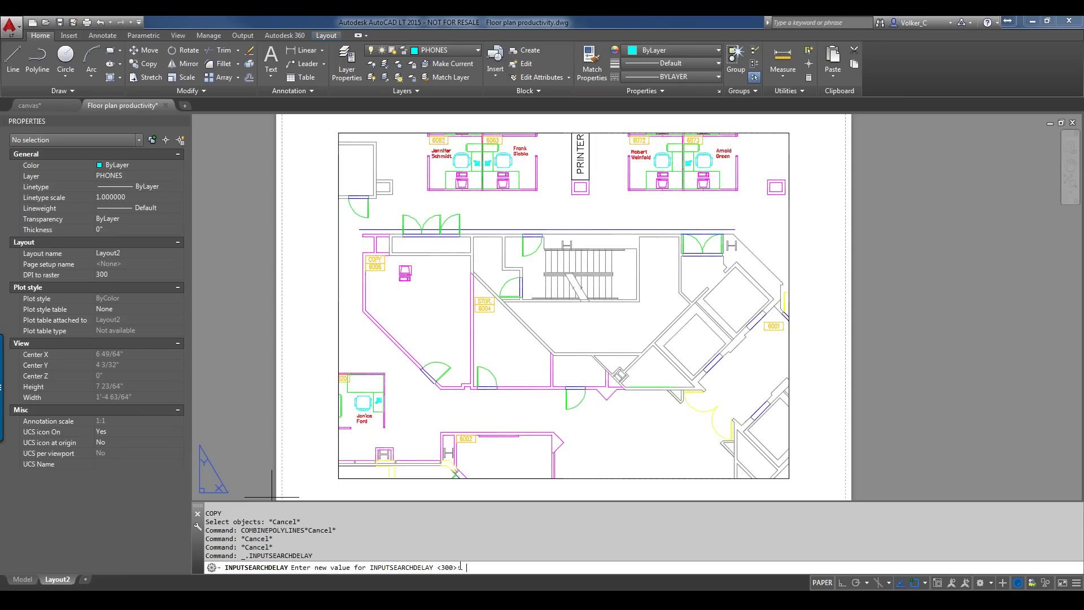
text(500)
key(Return)
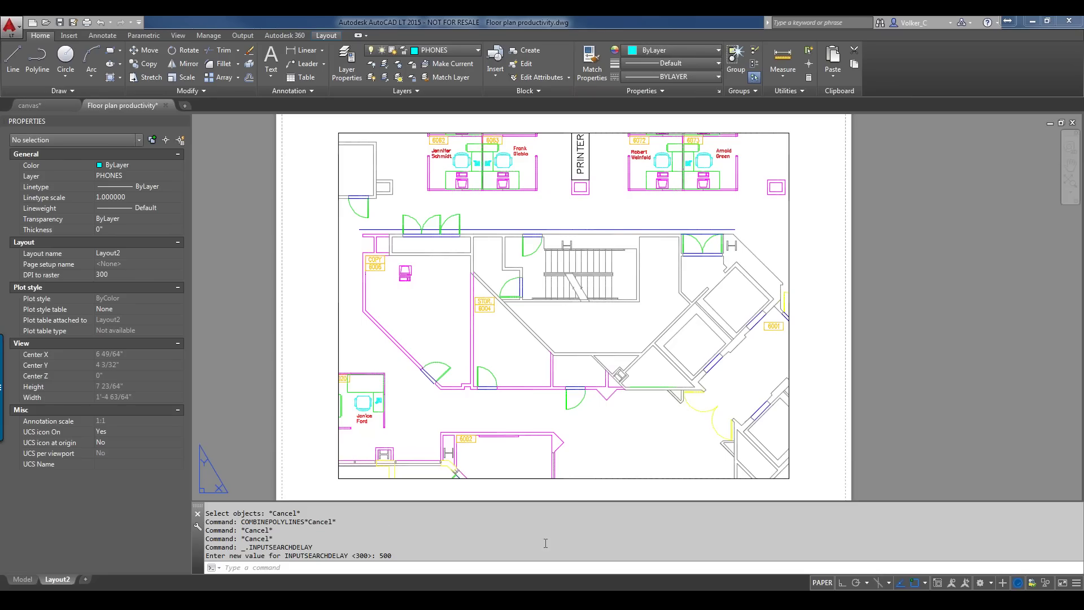
- Set the command line window font to Lucida Console, Regular, size 12 in the program options
right_click(453, 526)
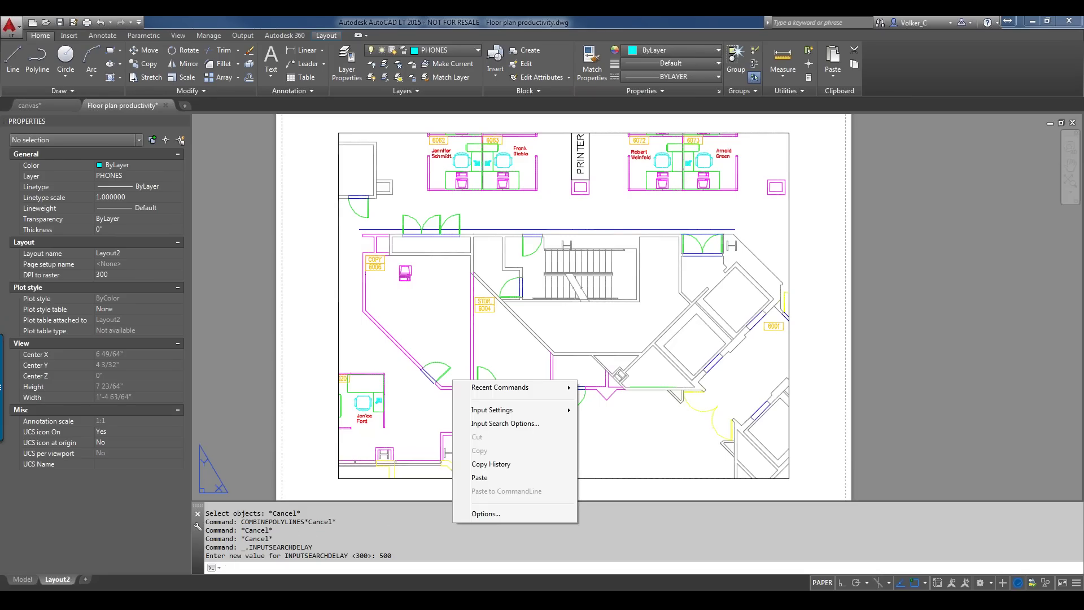
click(485, 514)
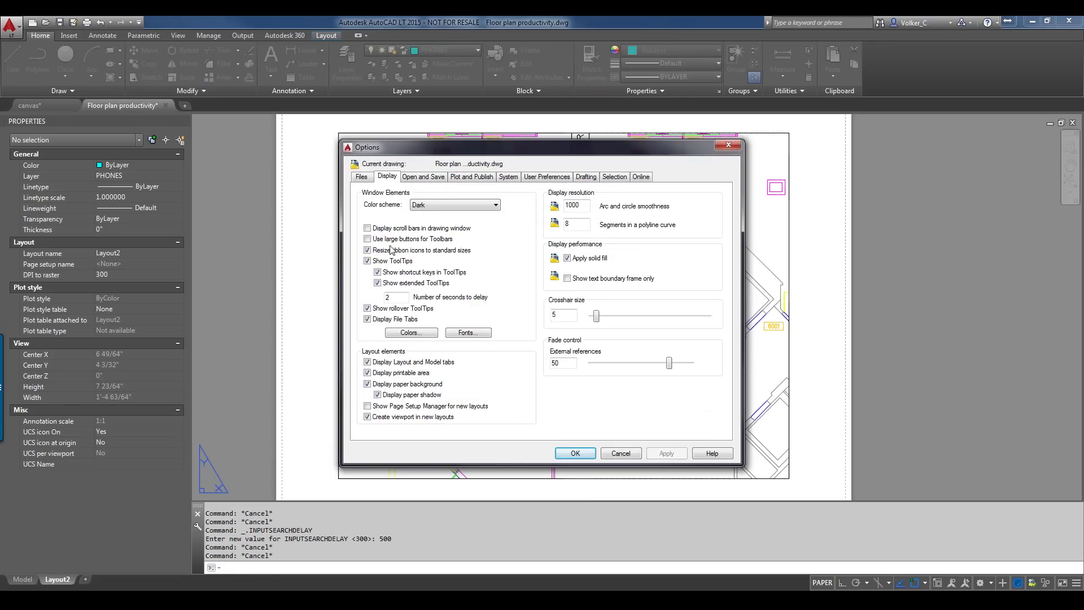
click(469, 334)
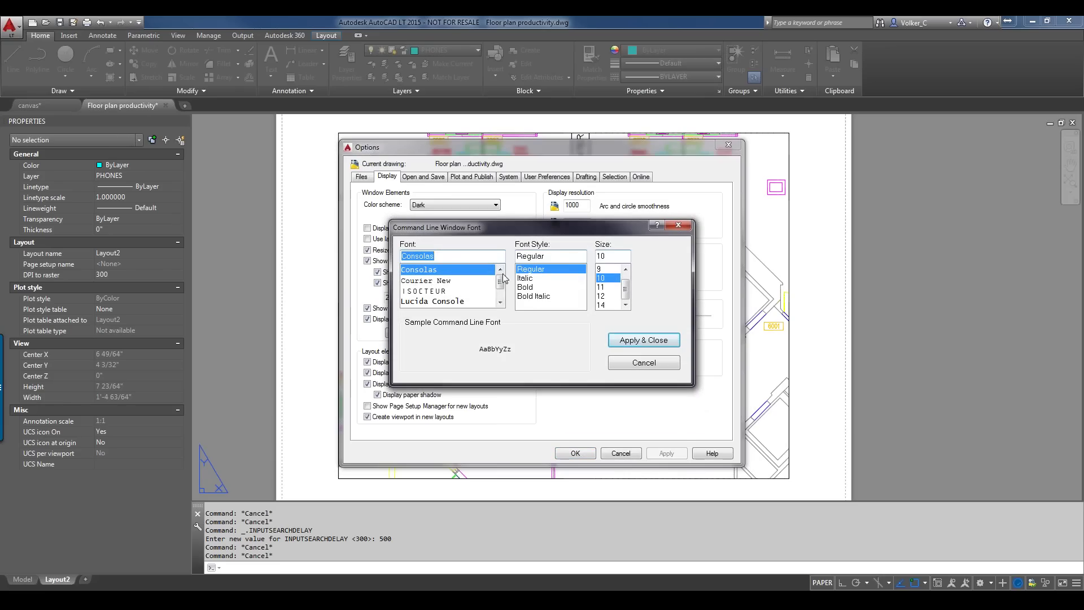
drag(500, 282, 502, 289)
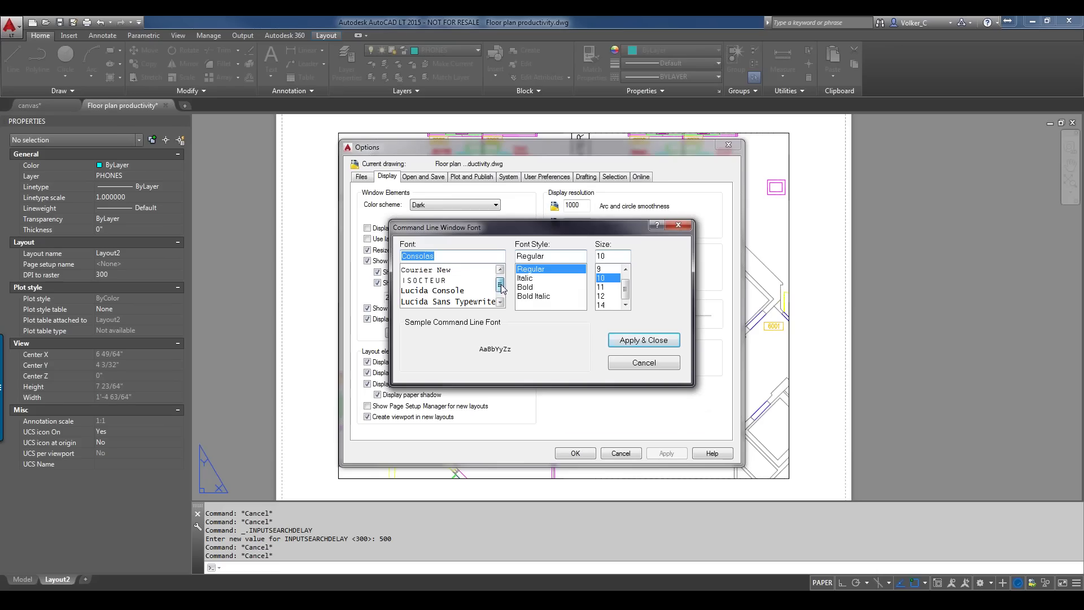
click(464, 291)
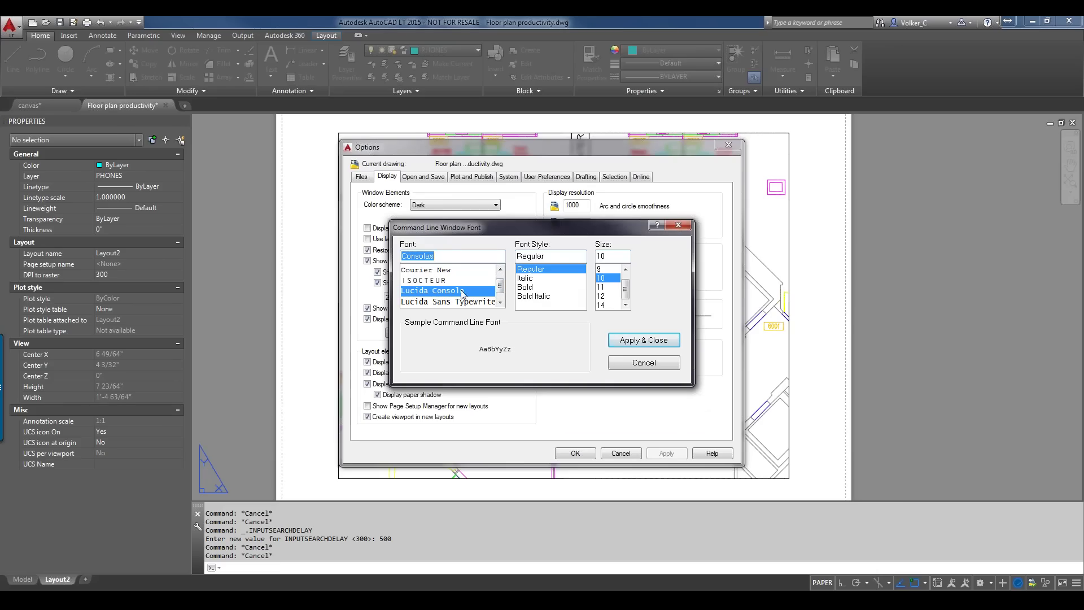
click(603, 296)
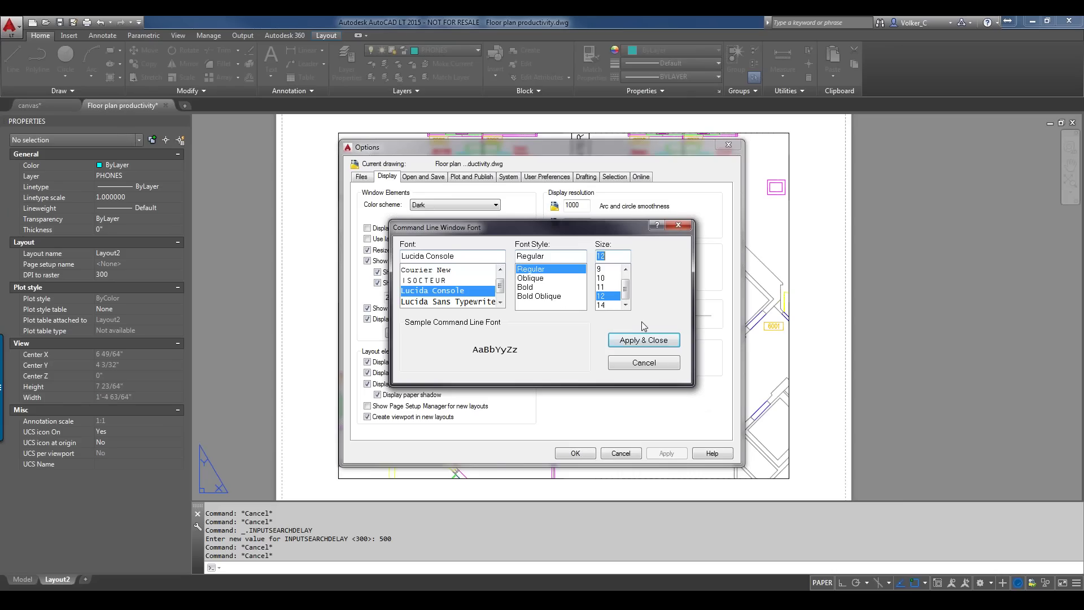
click(644, 339)
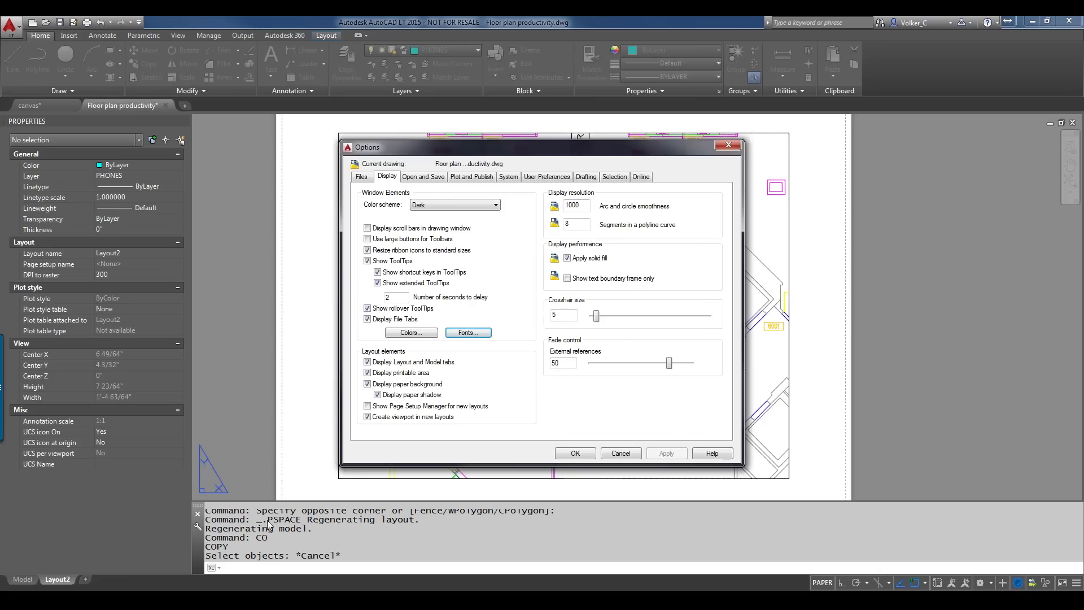
- Review the drawing window color settings for the 2D model space, Sheet / layout, Block editor and Plot preview contexts
click(413, 335)
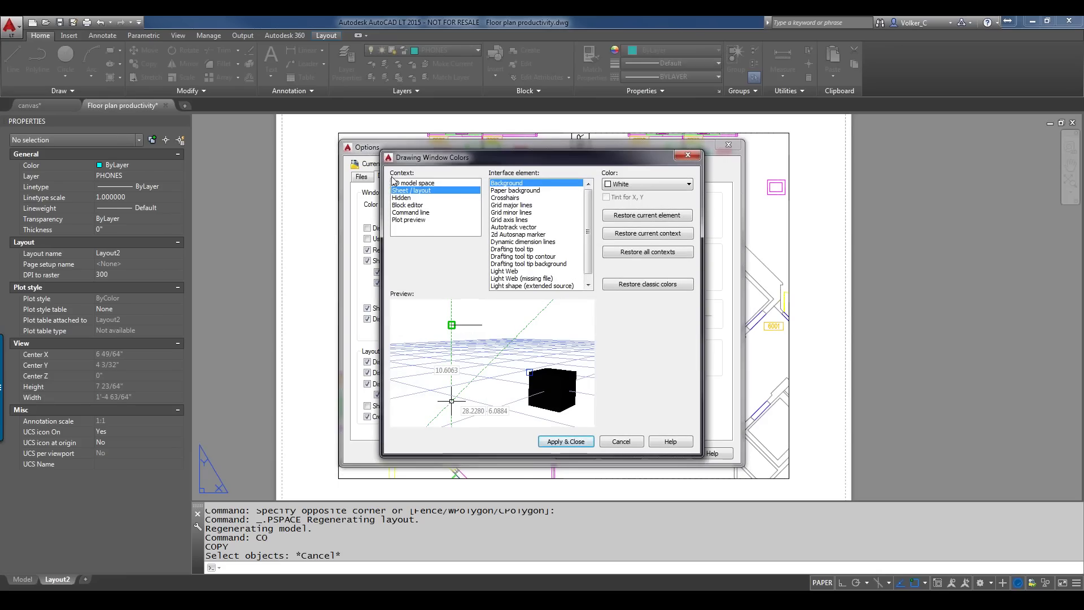
mouse_move(409, 185)
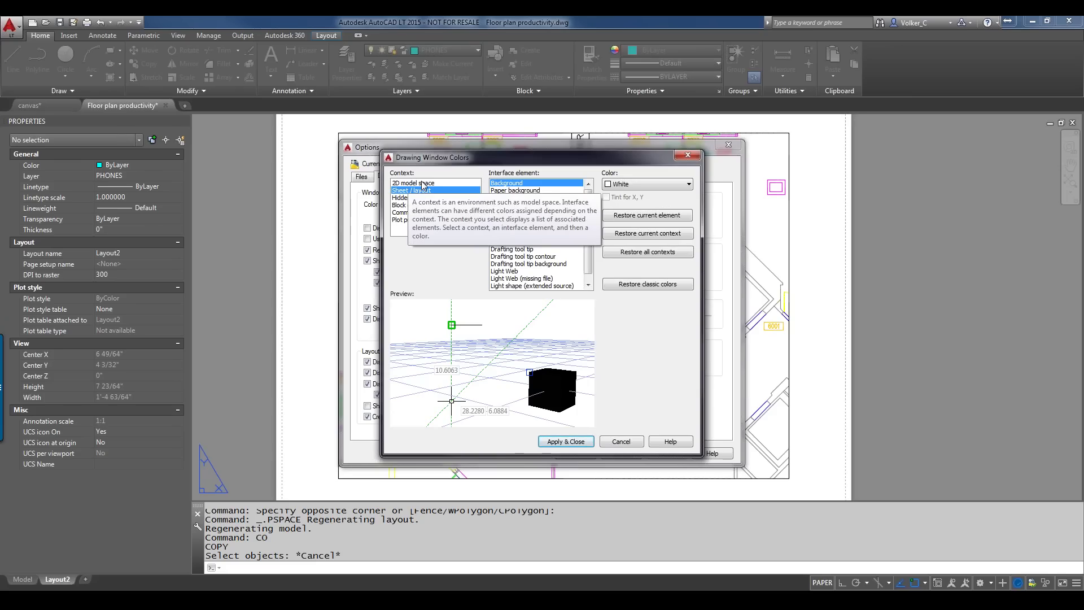
click(422, 184)
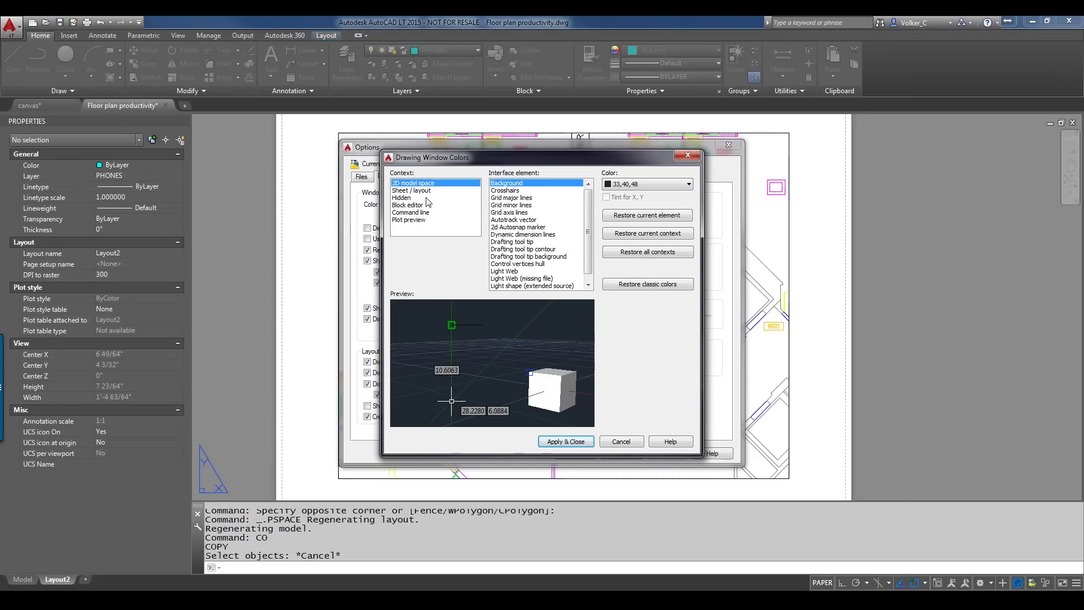
click(425, 191)
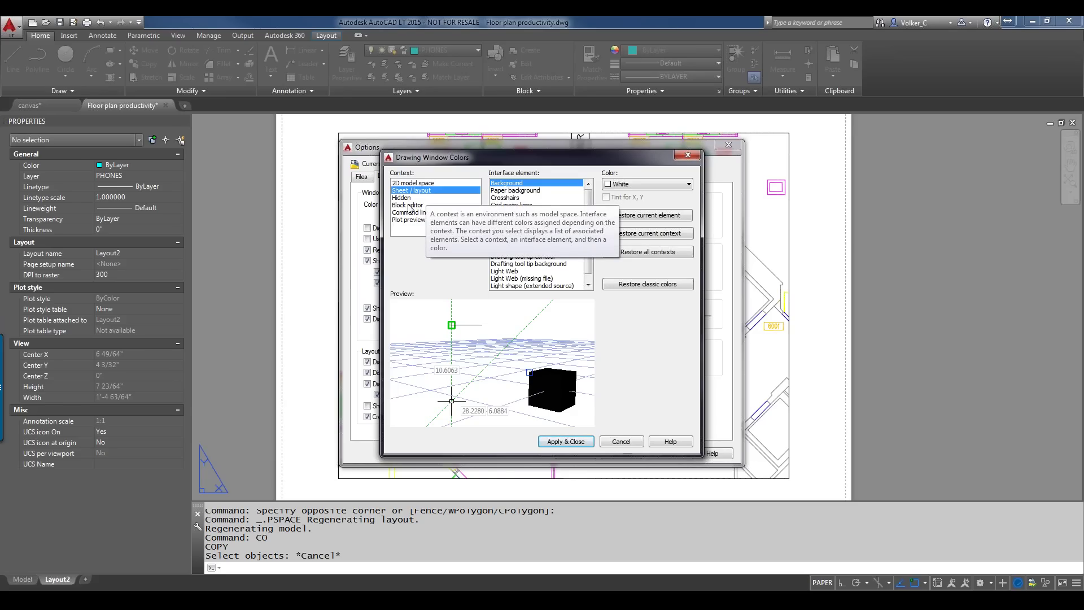
click(408, 205)
click(407, 220)
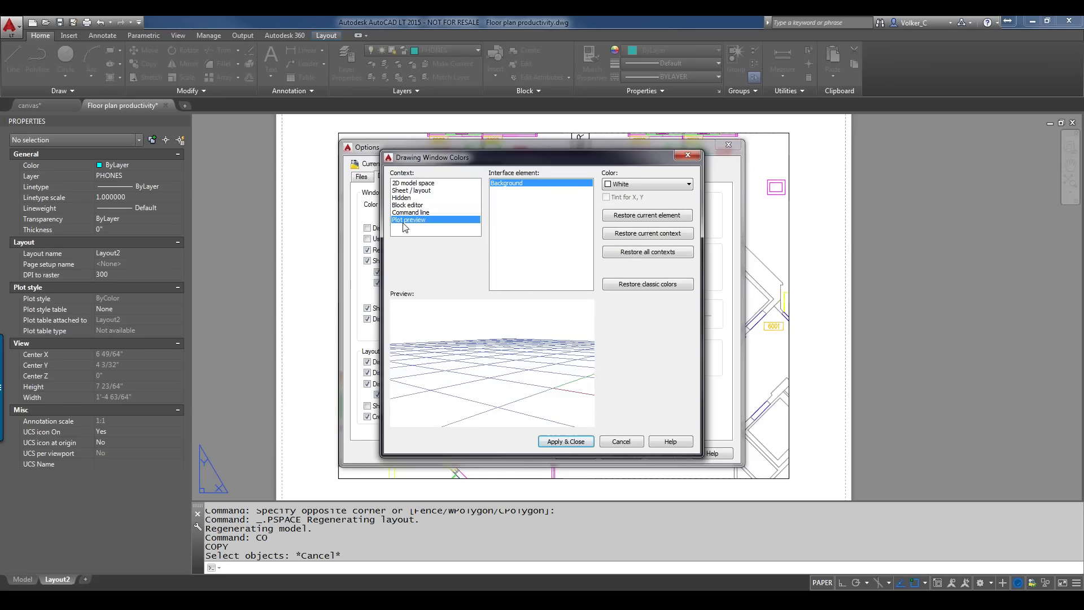
- Set the command history text color to Yellow for the Command line context
click(406, 213)
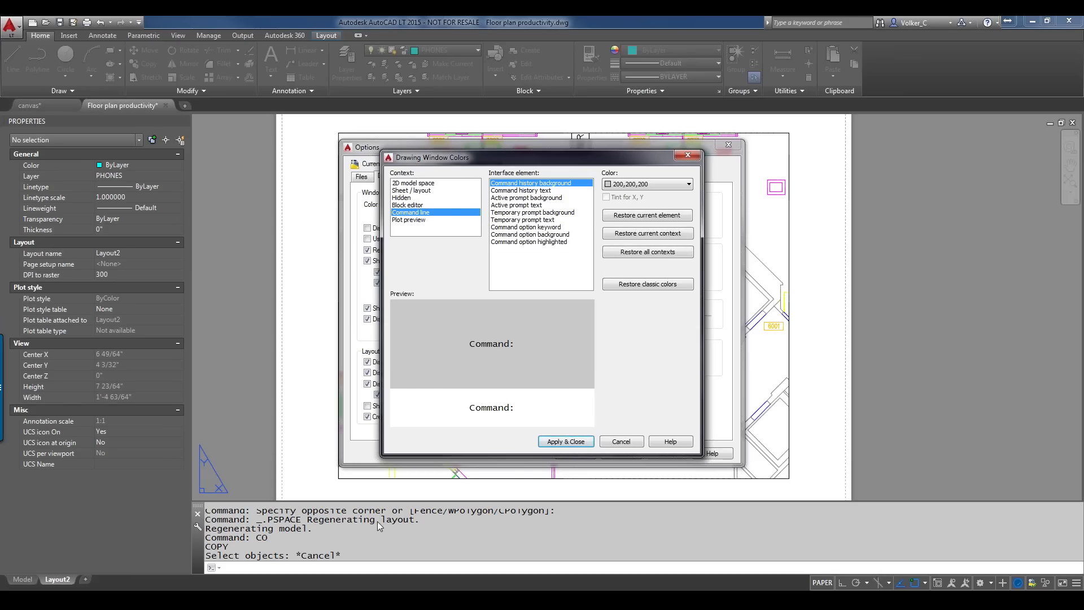
click(535, 190)
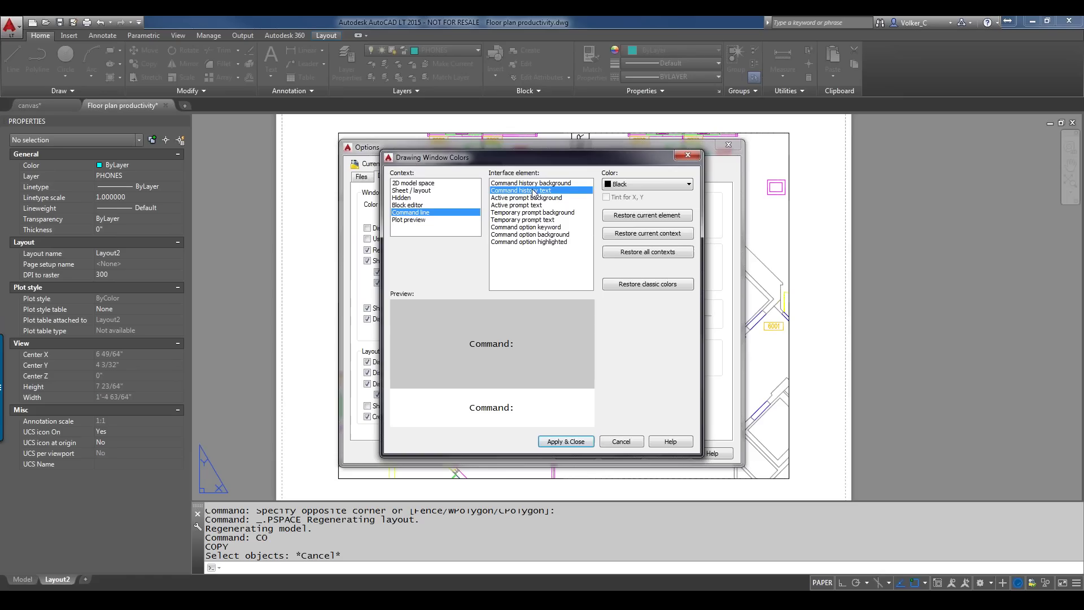
click(684, 192)
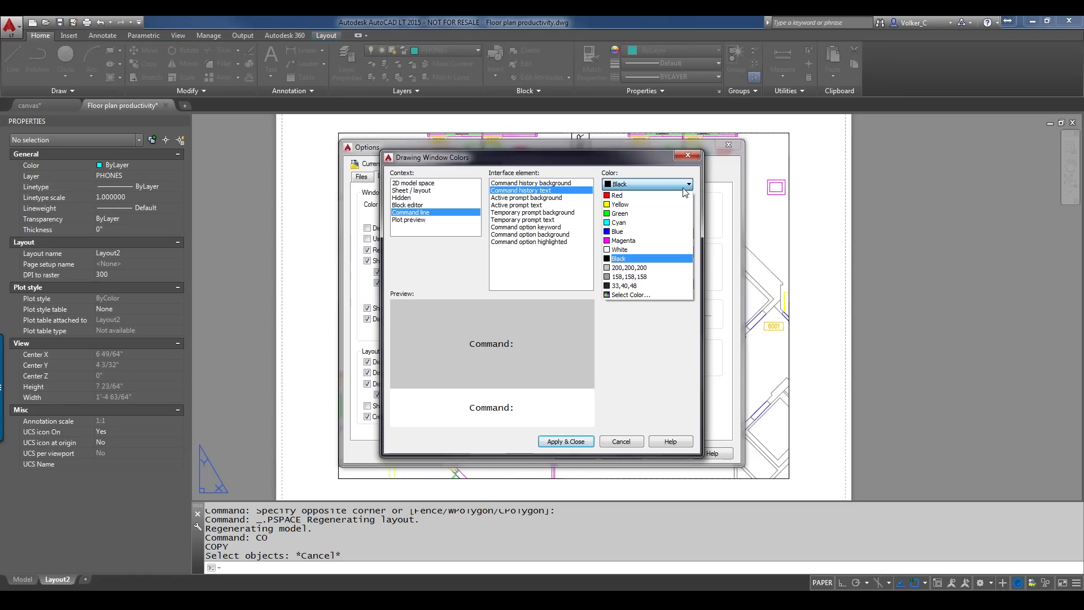
click(652, 205)
- Set the command history background to Blue, apply the color changes and leave the program options
click(572, 183)
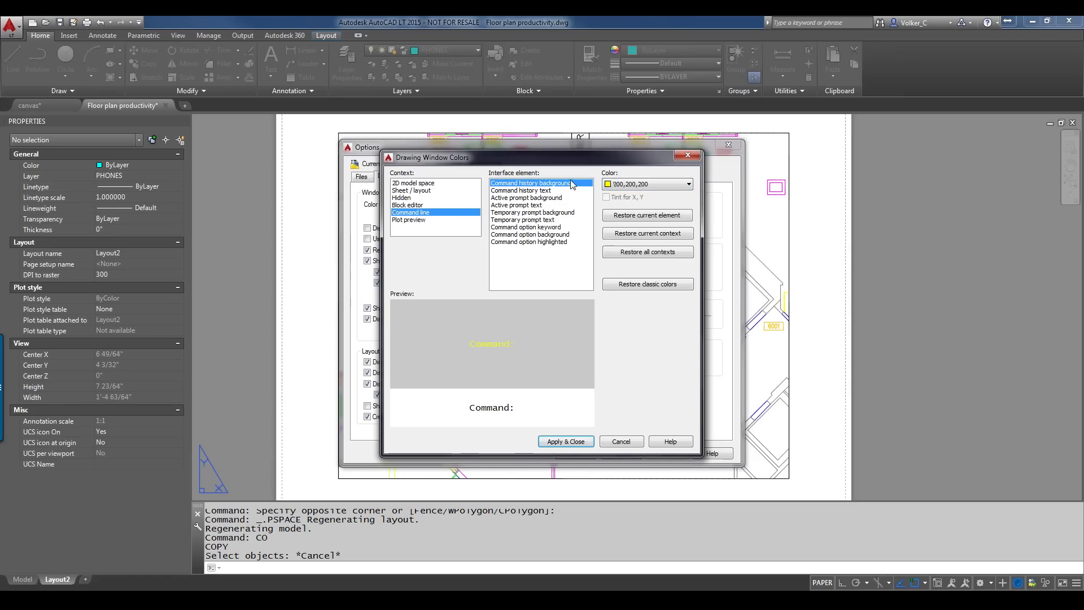
click(655, 184)
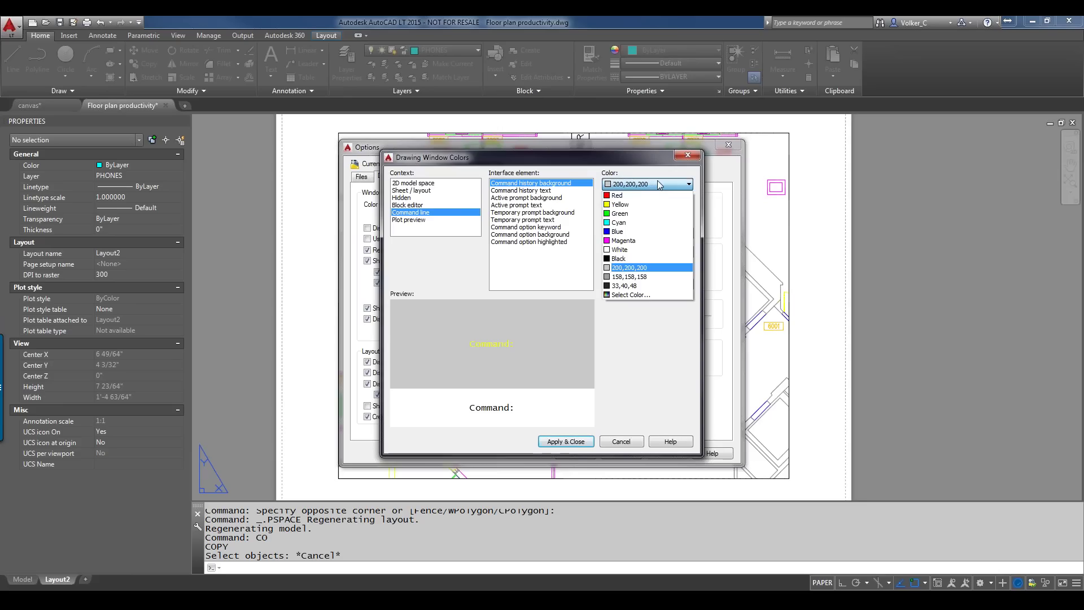
click(623, 233)
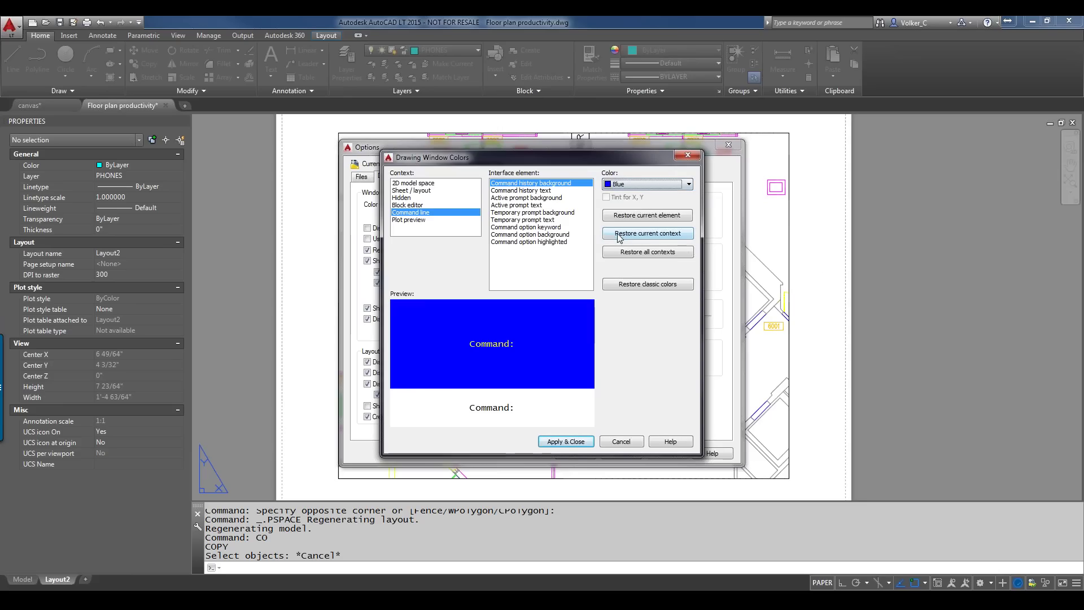
click(584, 444)
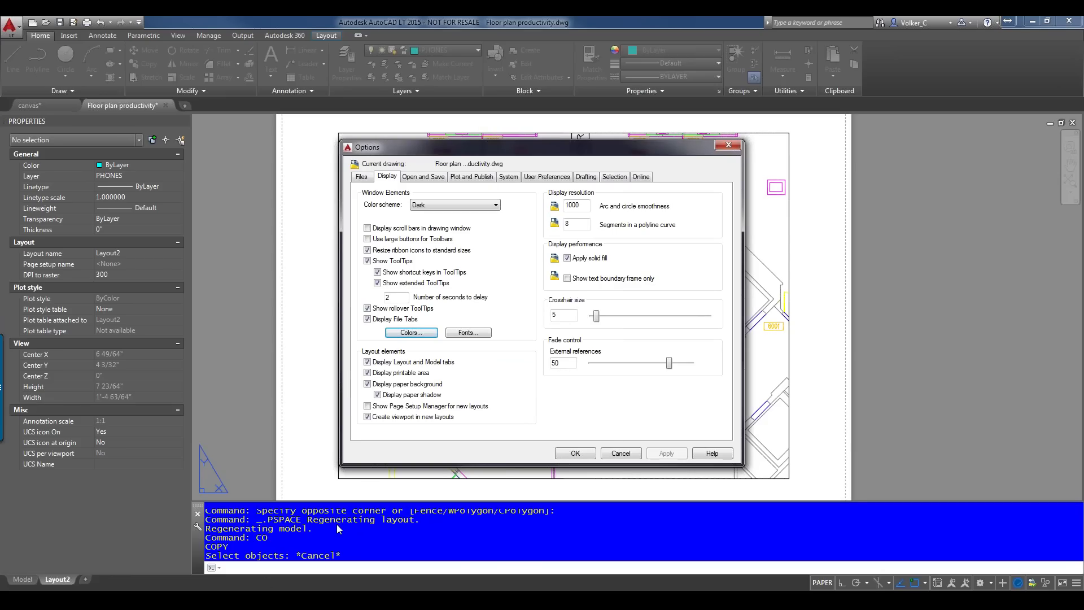
click(621, 453)
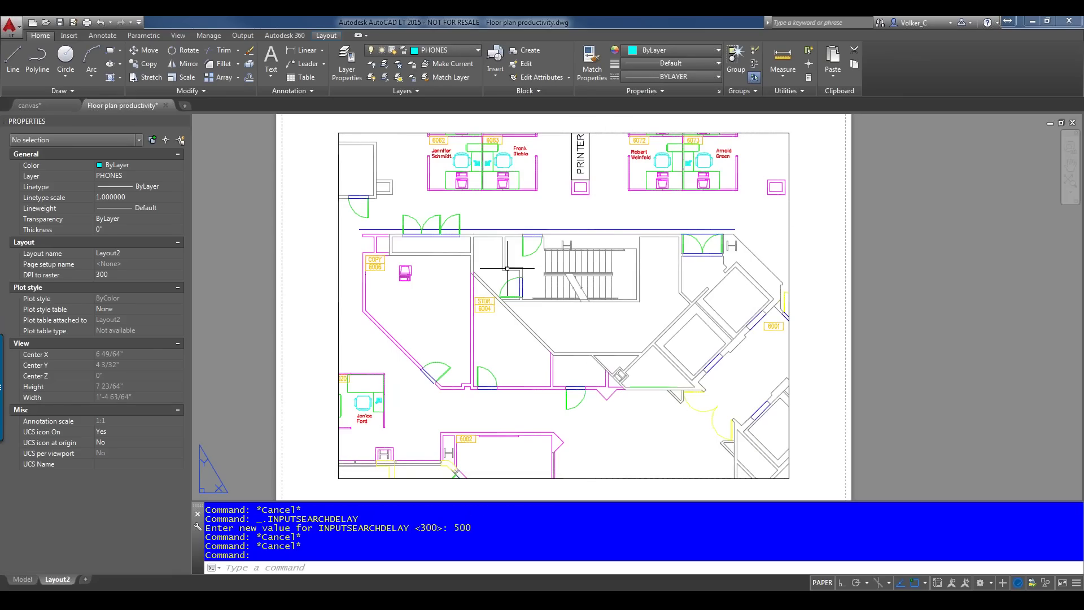
- Switch from Layout2 to model space in the floor plan drawing
click(22, 579)
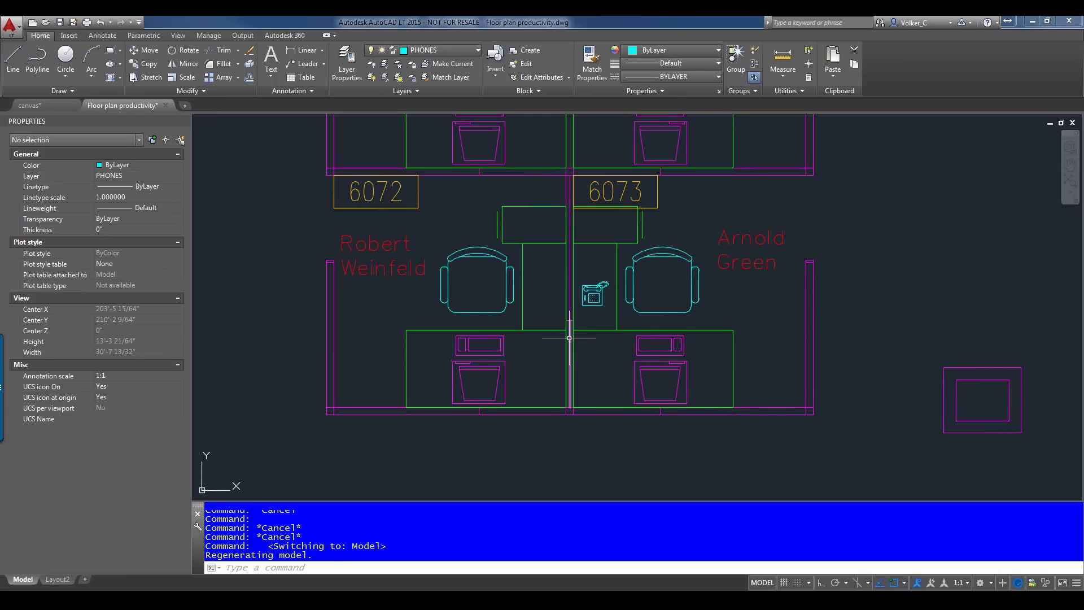
mouse_move(569, 338)
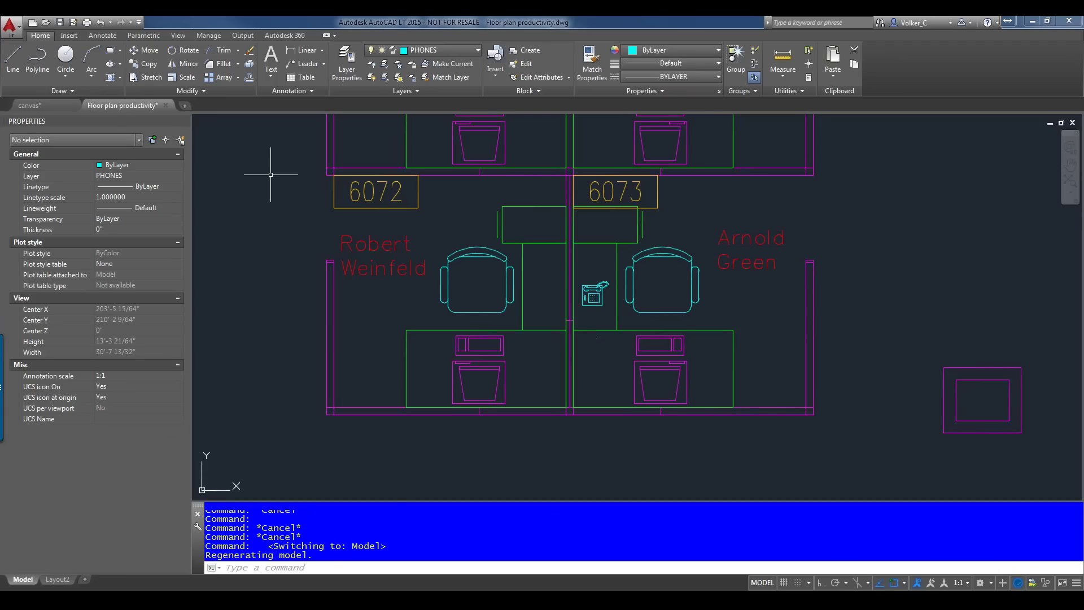
right_click(123, 109)
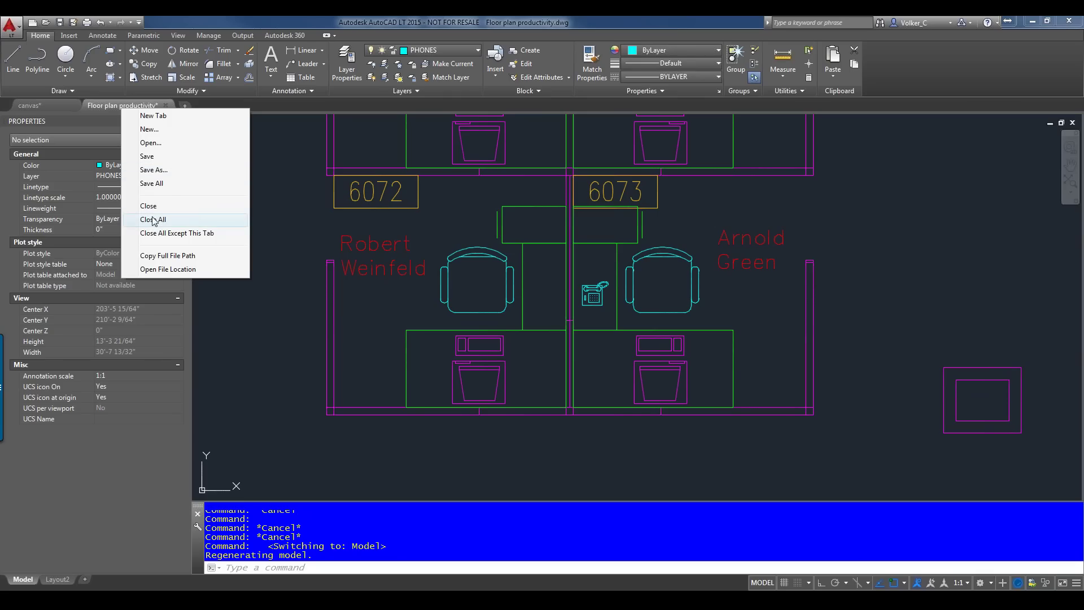
click(354, 22)
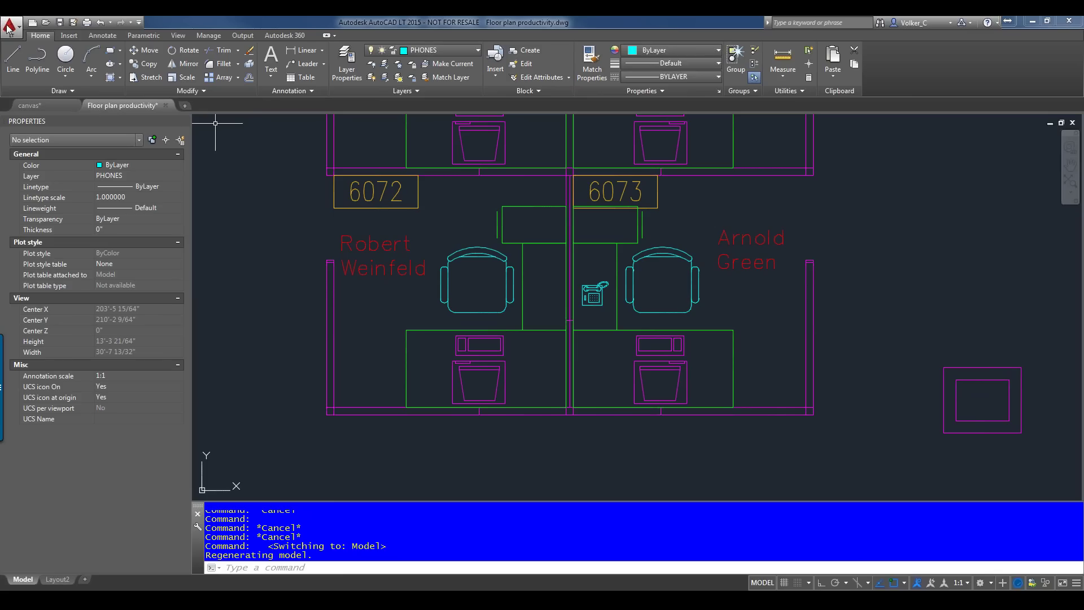
- Quit AutoCAD LT without saving Floor plan productivity.dwg or canvas.dwg, and close the open Word document window
double_click(9, 26)
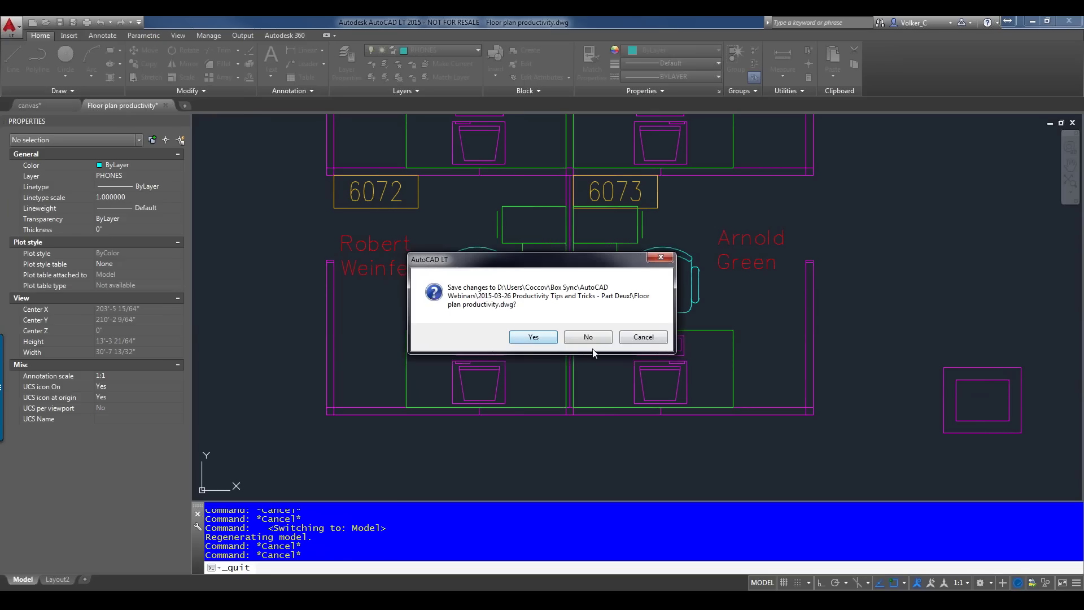
click(590, 338)
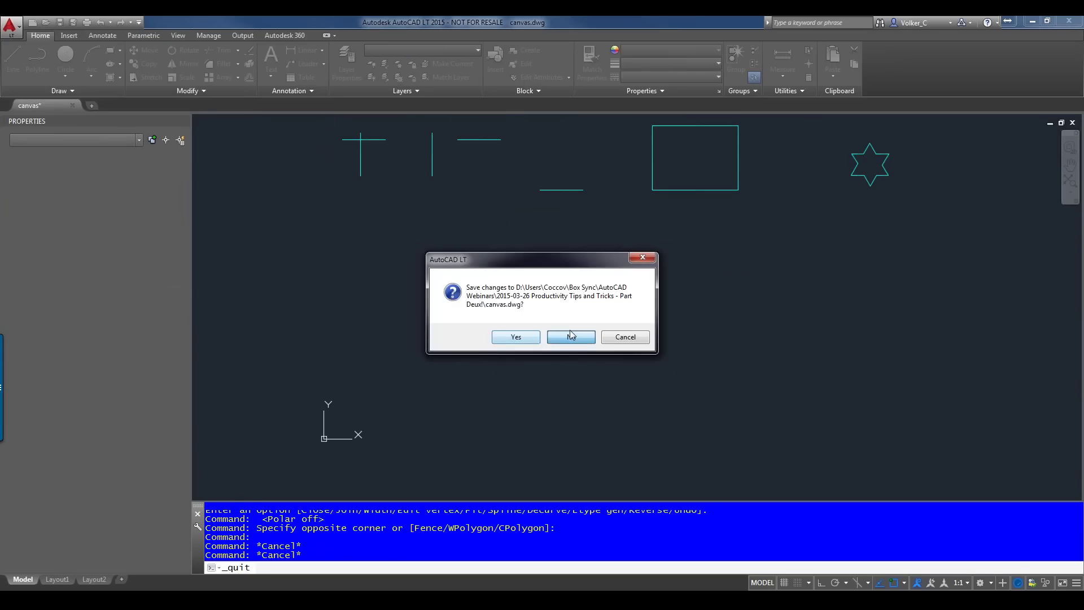
click(571, 337)
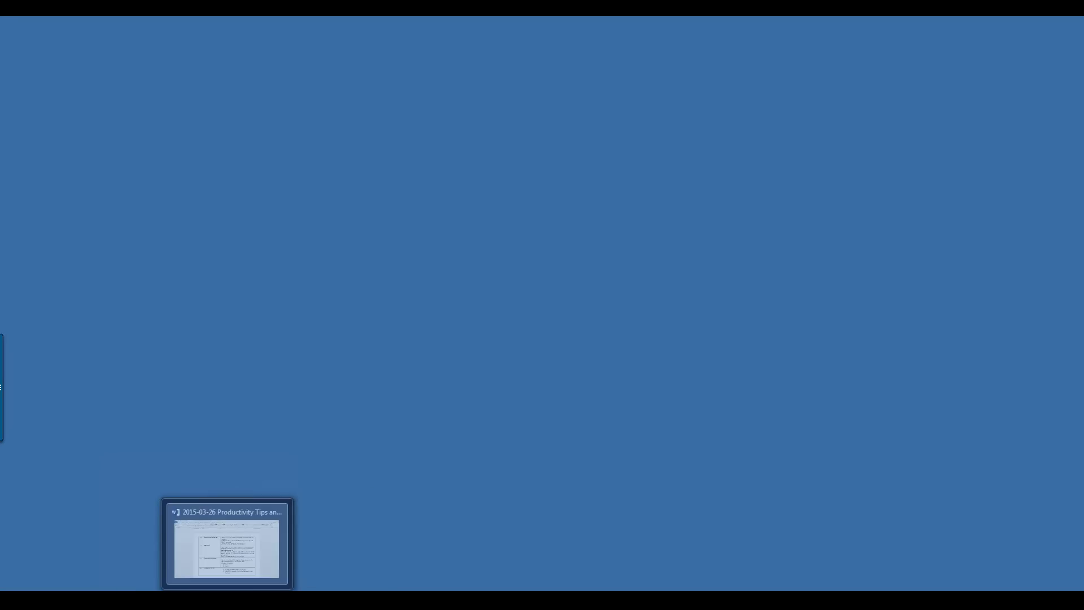
right_click(220, 590)
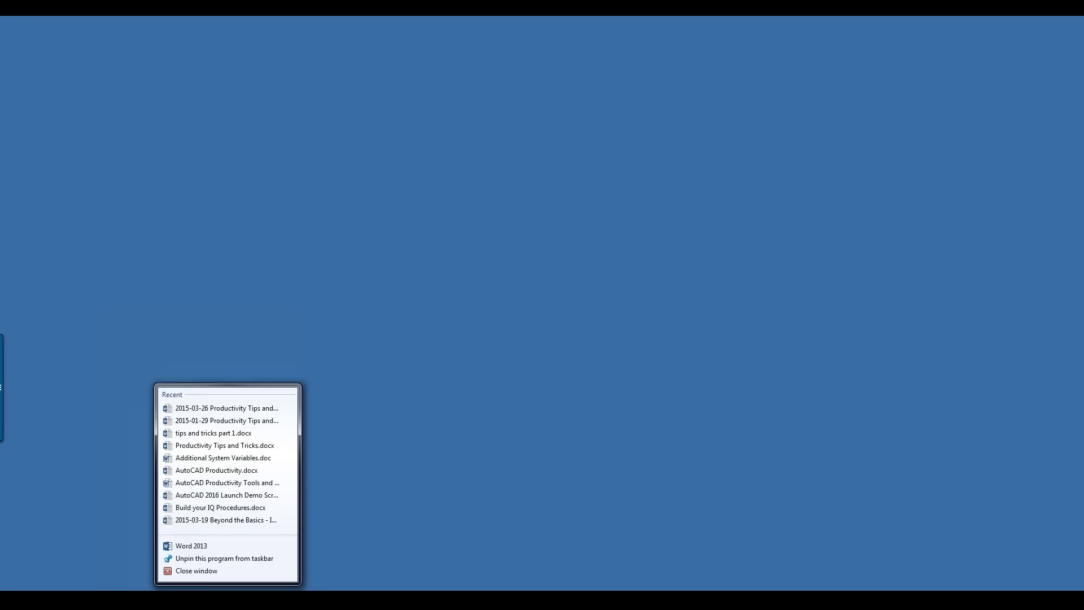
click(205, 571)
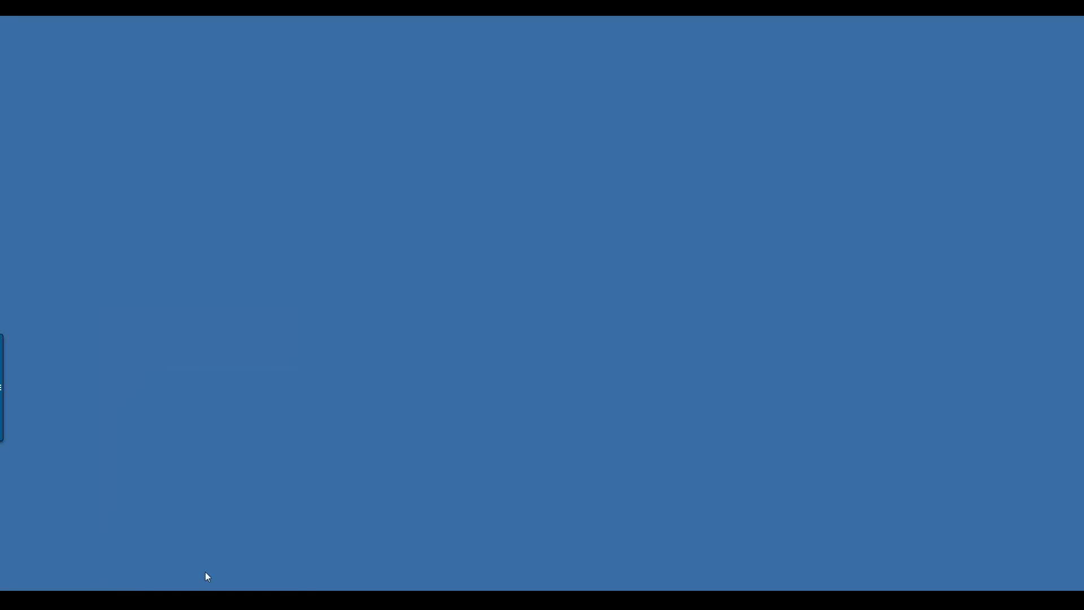
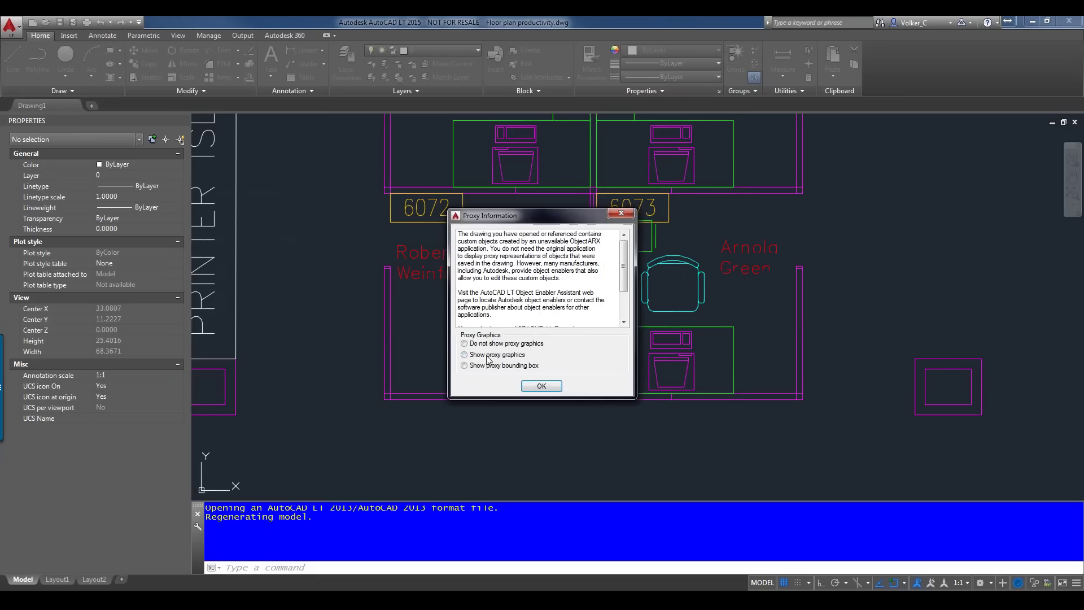
- Dismiss the floor plan's proxy information notice and copy all layers listed in the Layer Properties Manager
click(539, 386)
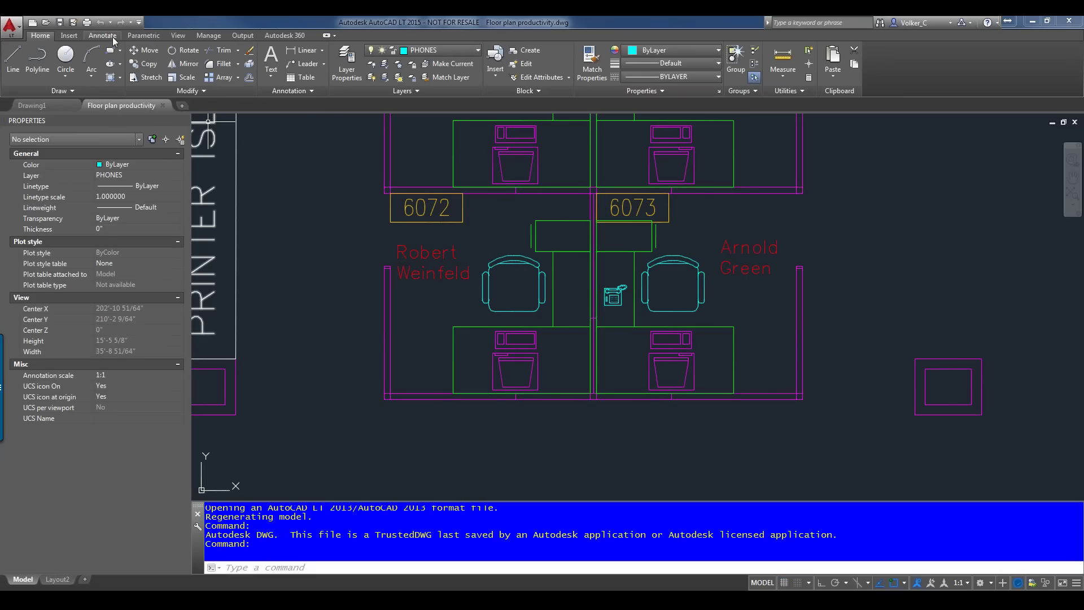
text(la)
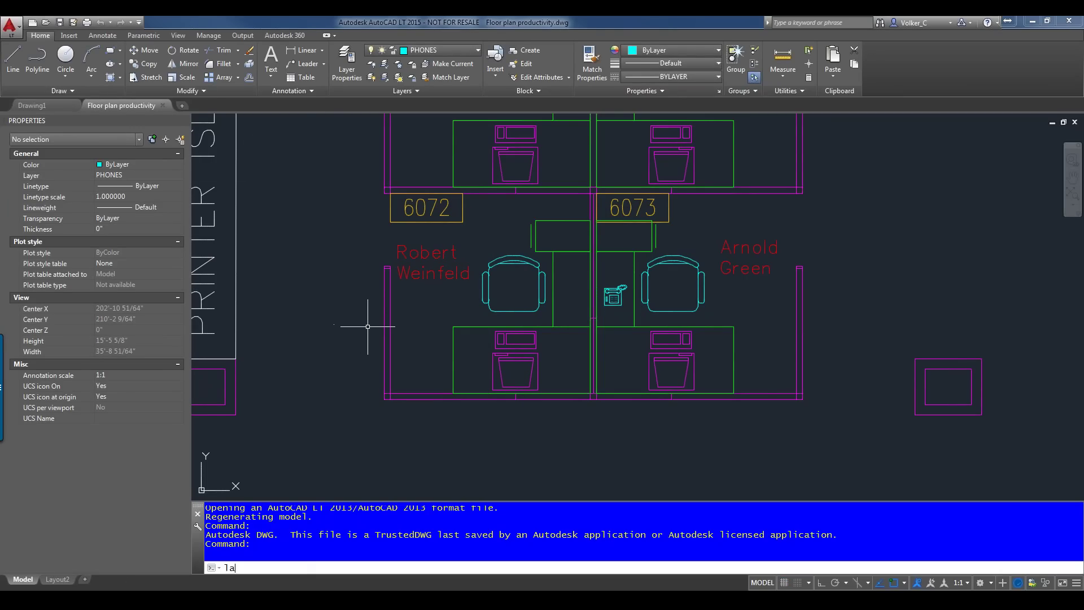
key(Return)
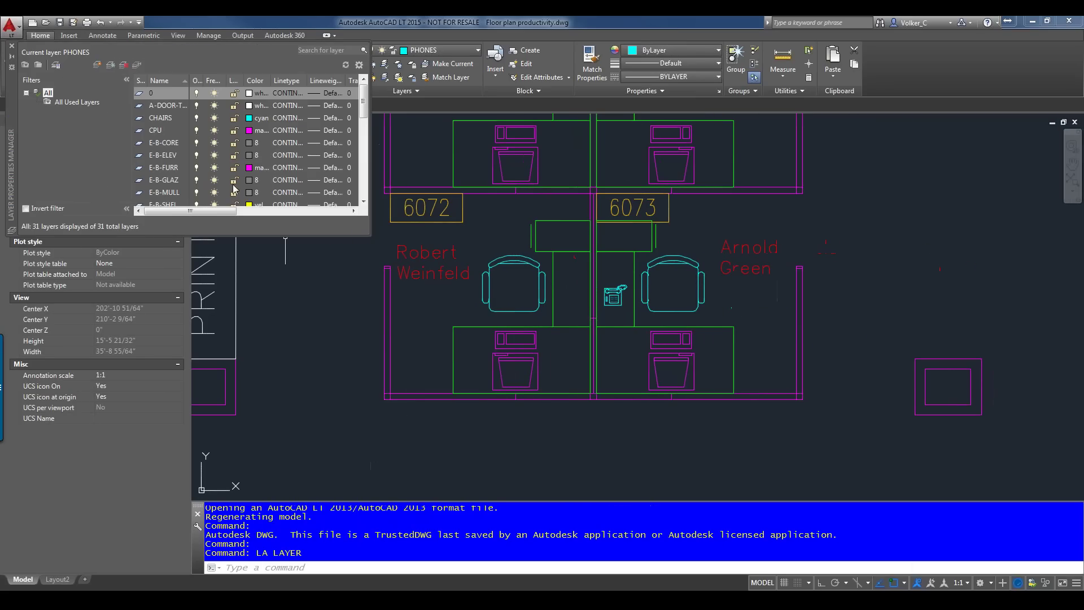
click(154, 118)
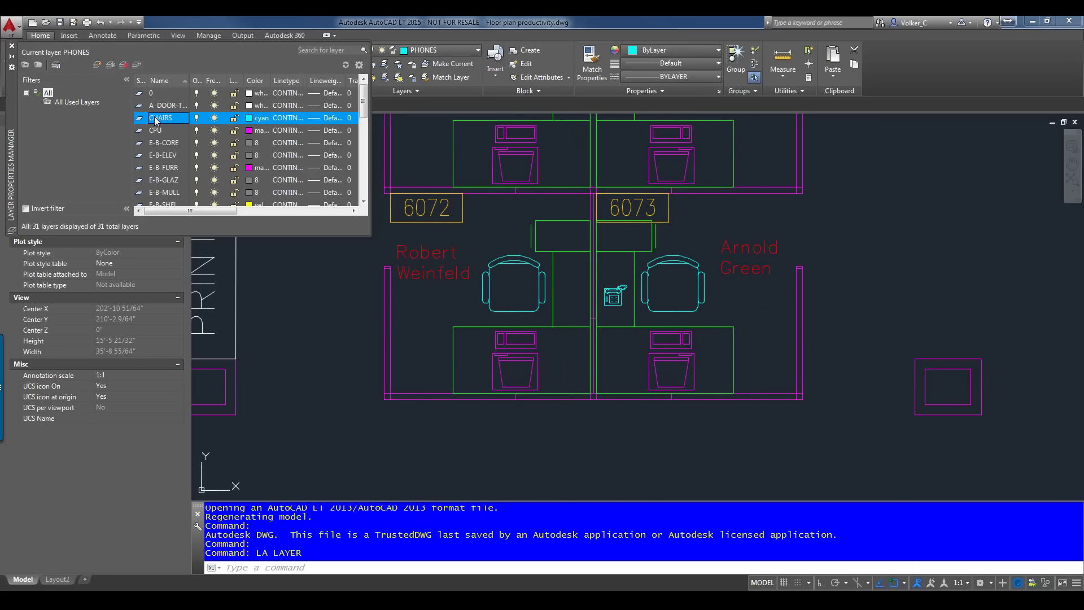
key(ctrl+a)
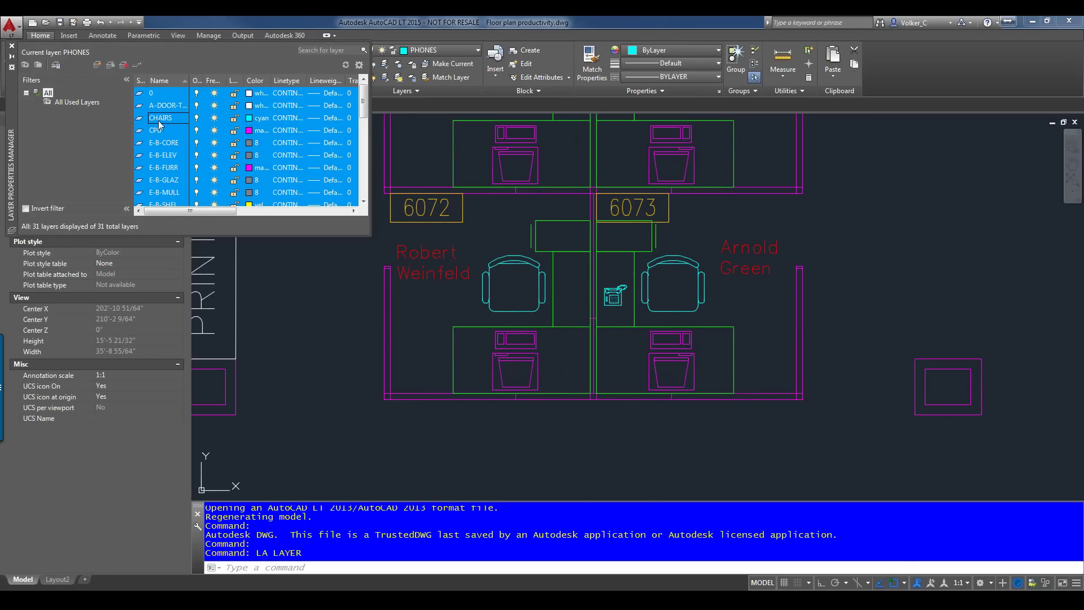
right_click(228, 167)
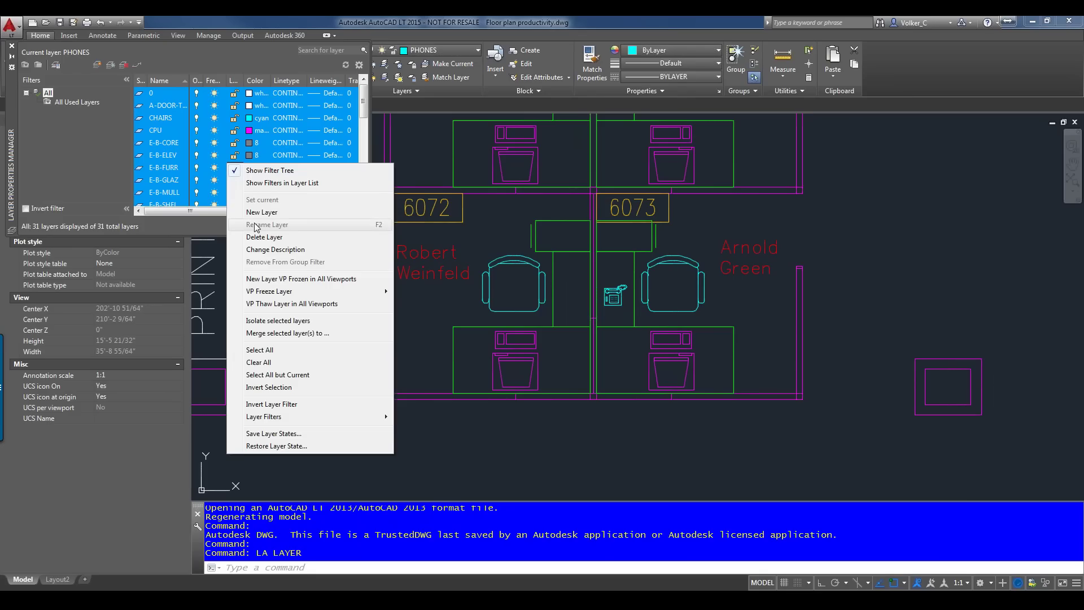
click(223, 114)
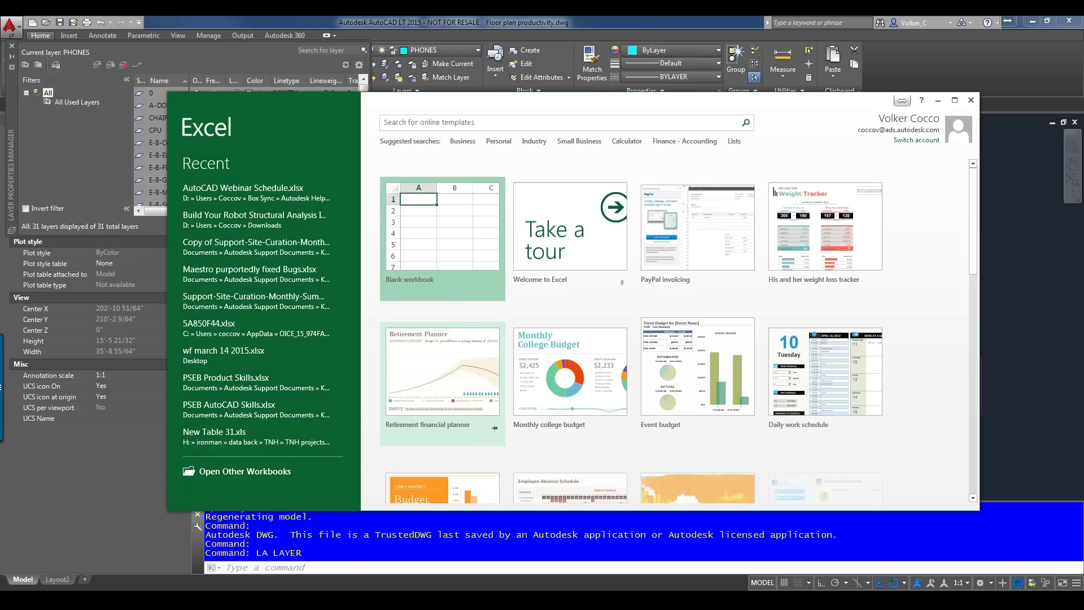
- Paste the copied layer data into a new blank Excel workbook at A1 and select the header cells from Status to Description
key(Return)
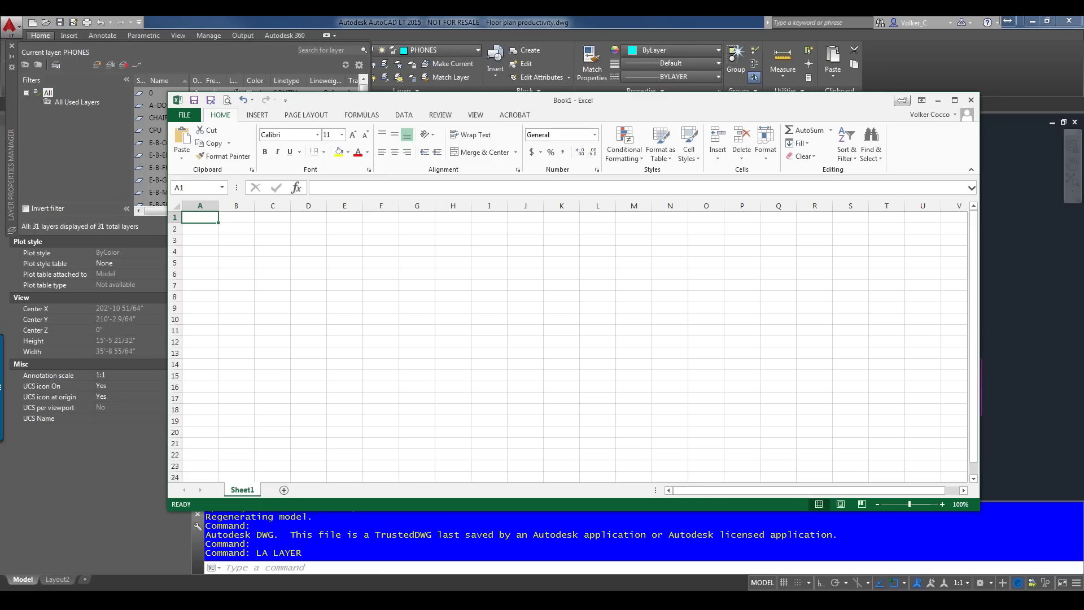
key(ctrl+v)
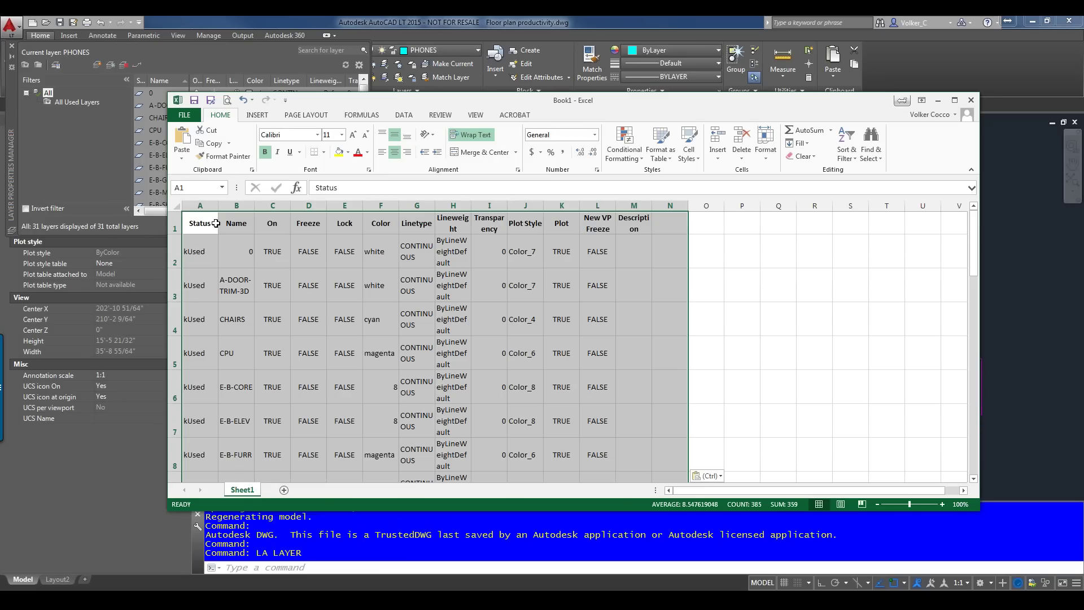
click(282, 220)
drag(208, 221, 649, 232)
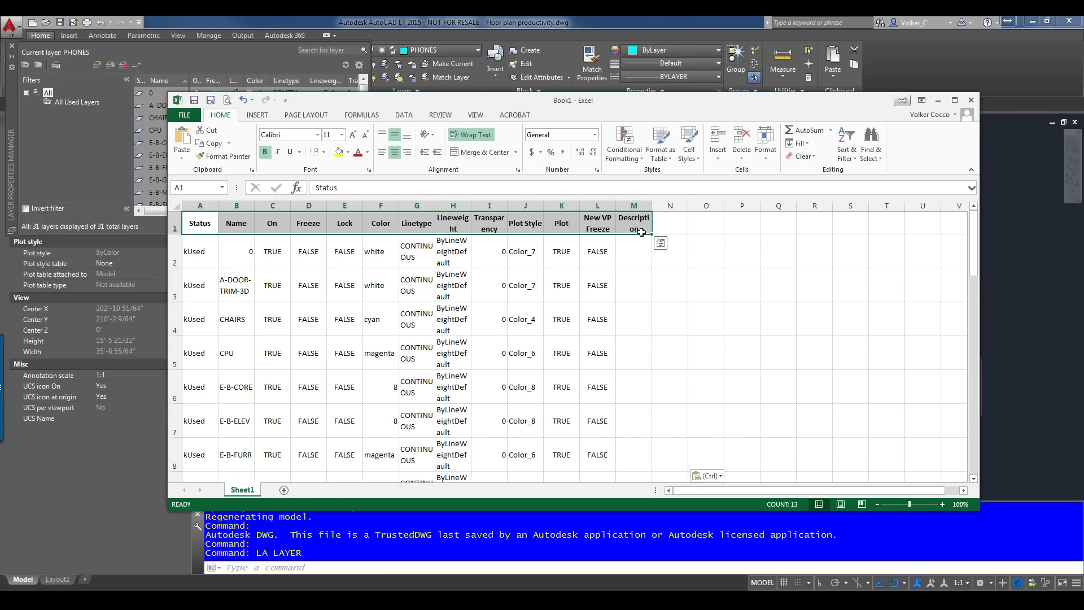
- Return to AutoCAD LT, select all layers again, enlarge the Layer Properties Manager to review its columns through Description, and close it
click(182, 51)
key(ctrl+a)
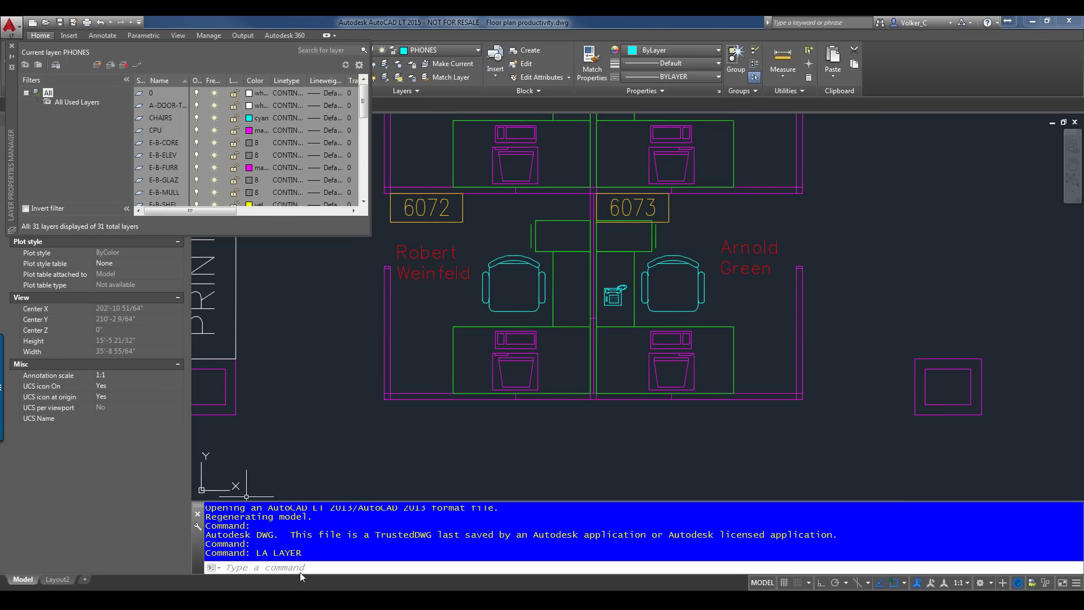
mouse_move(304, 600)
drag(369, 236, 434, 380)
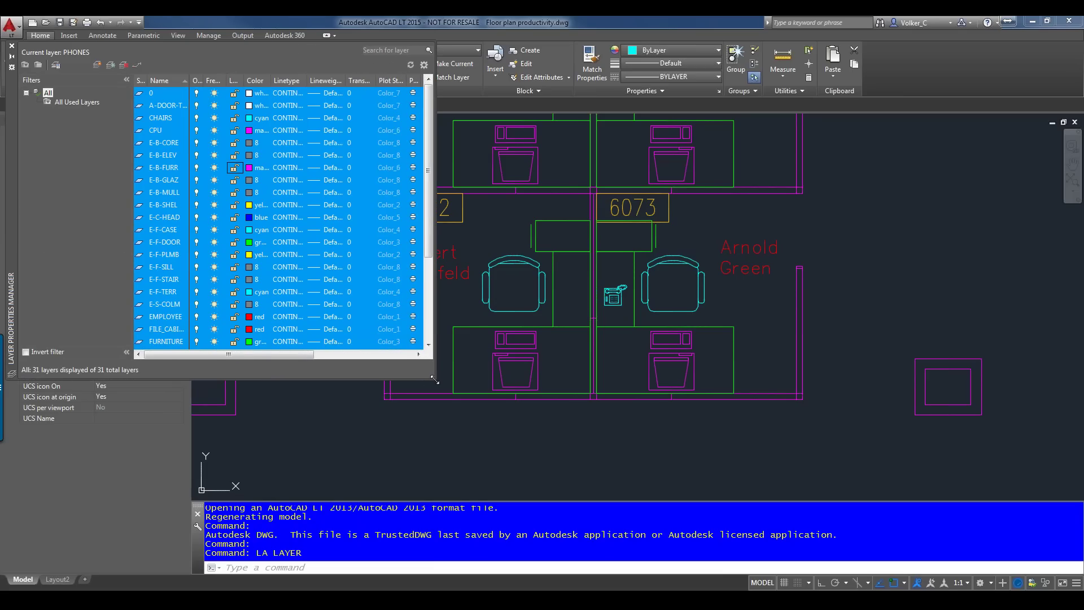
drag(435, 381, 513, 460)
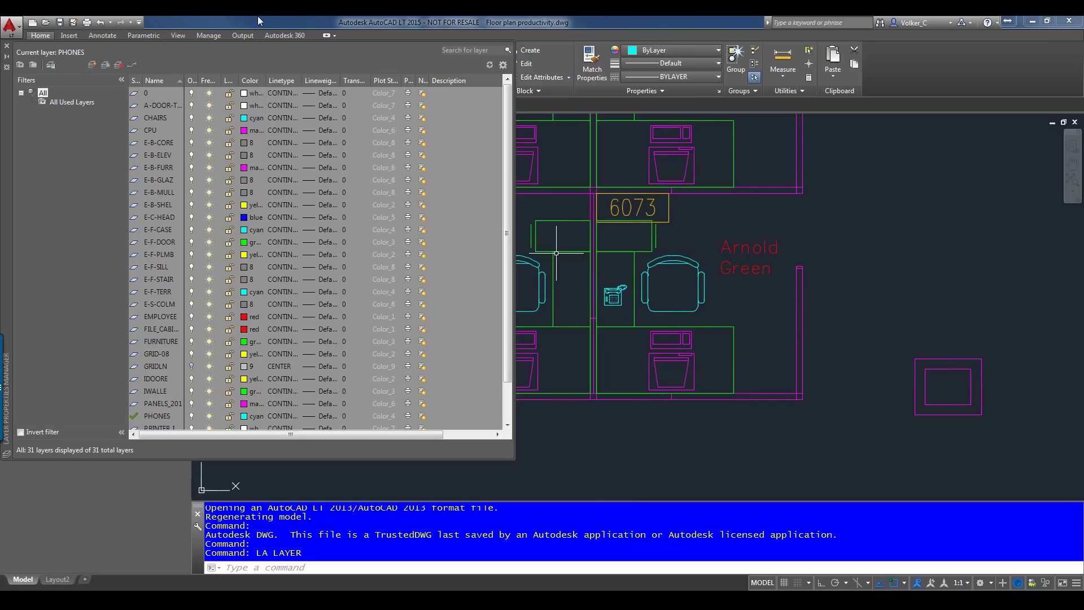
click(7, 55)
- Switch to Layout2 and toggle between the viewport's model space and paper space, ending with the viewport active
click(67, 577)
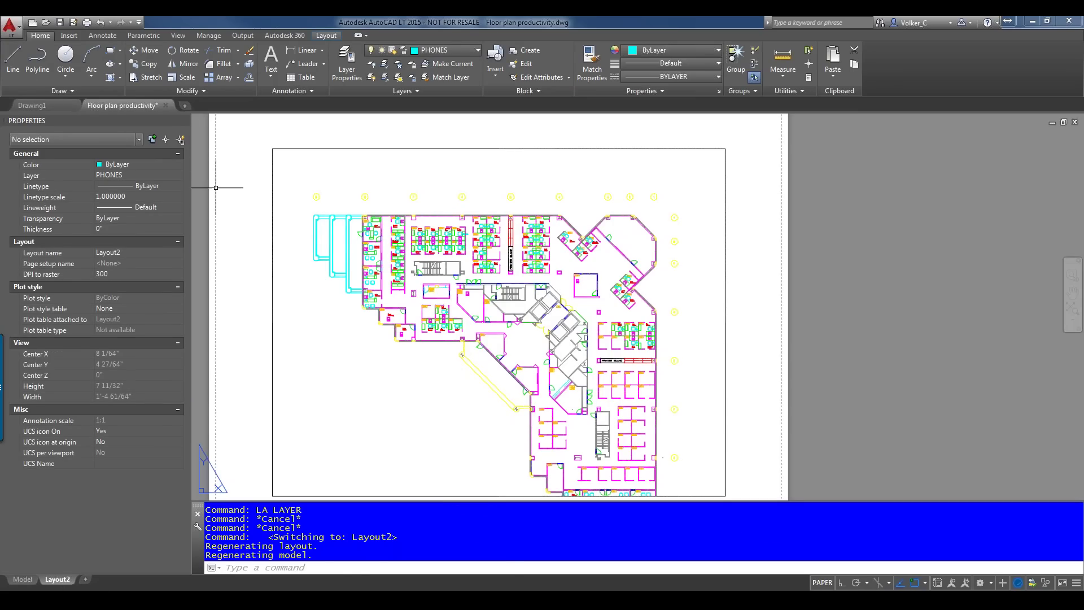
click(558, 200)
double_click(558, 199)
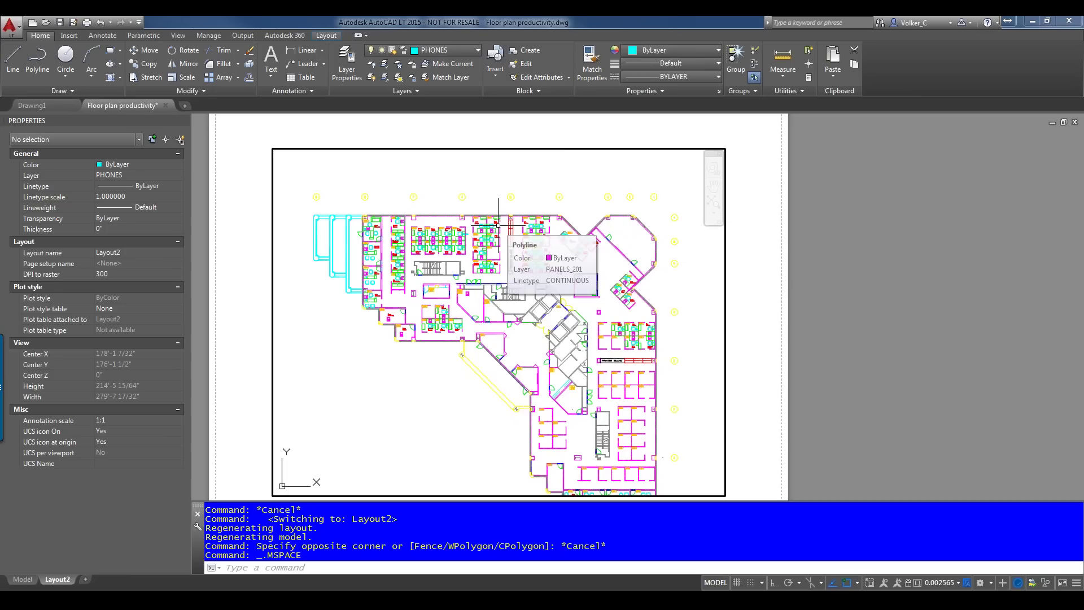
double_click(740, 360)
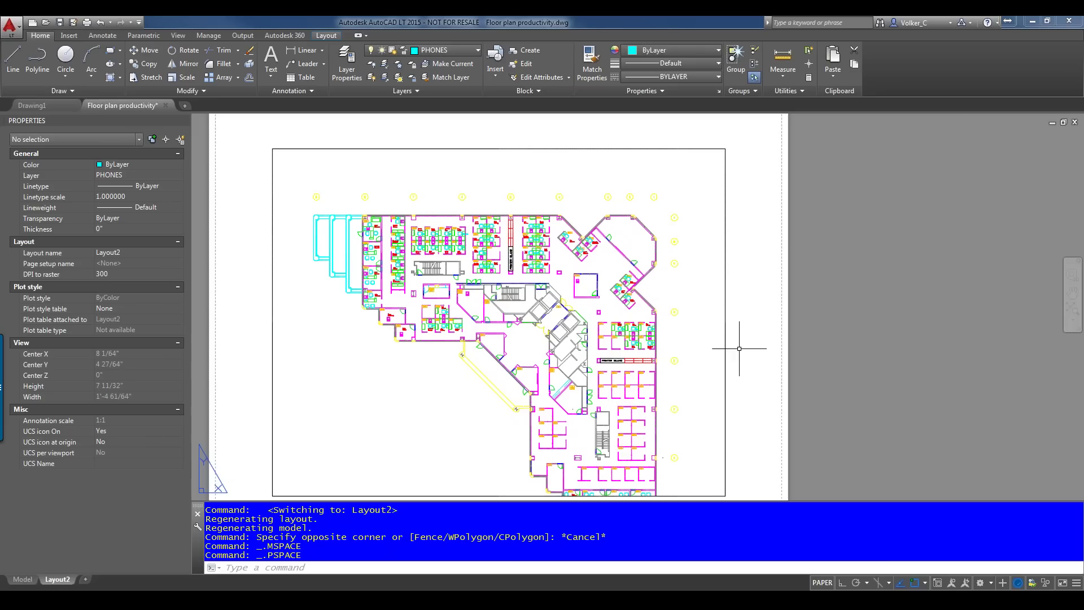
double_click(701, 316)
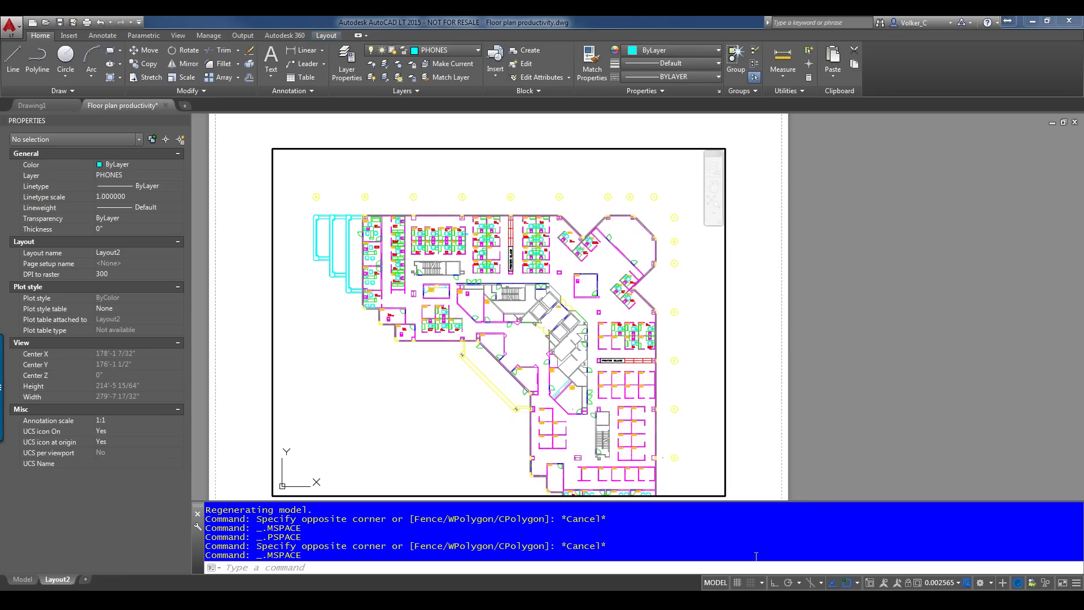
- Return Layout2 to paper space and open the drawing window color settings for the Command line context
double_click(792, 474)
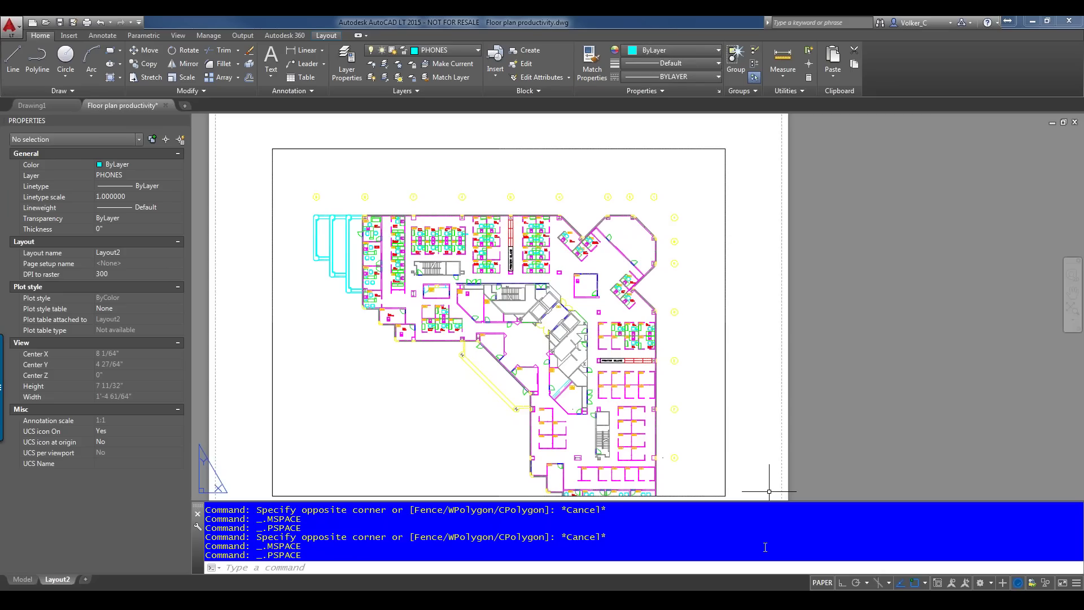
right_click(727, 517)
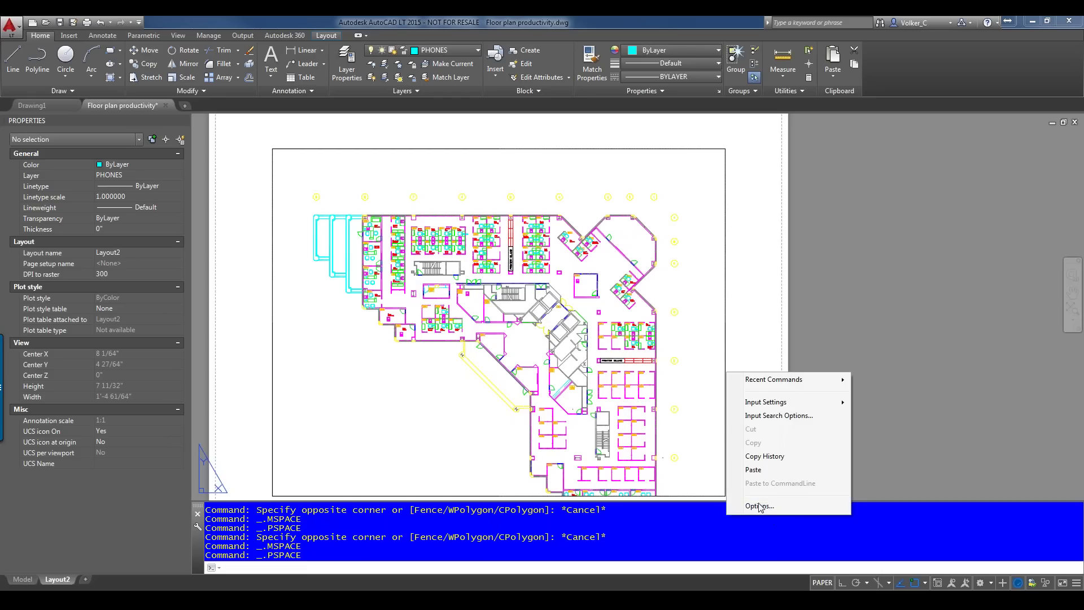
click(759, 507)
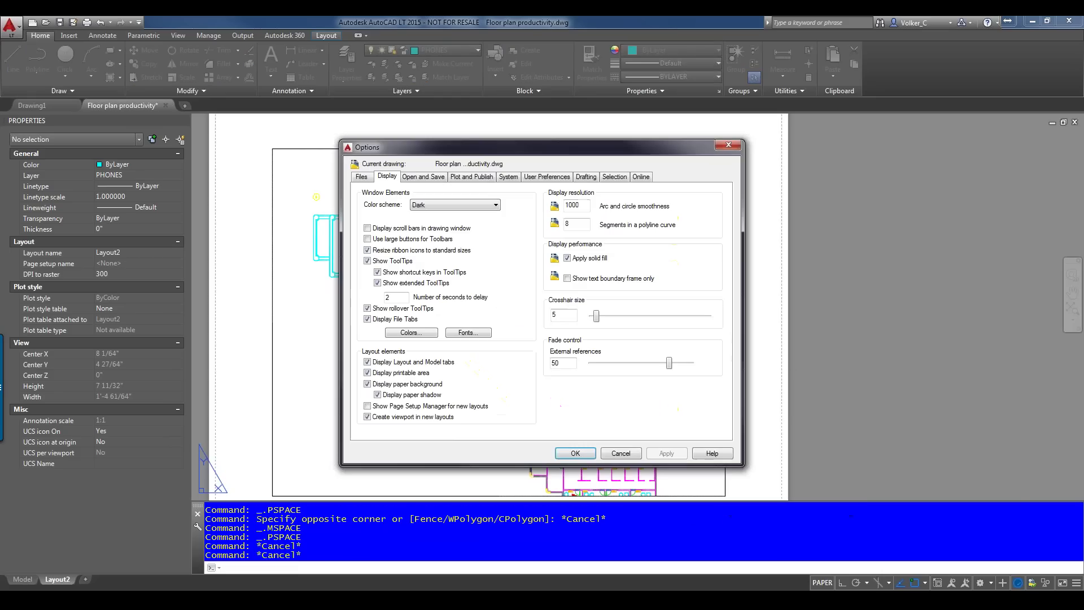
click(425, 338)
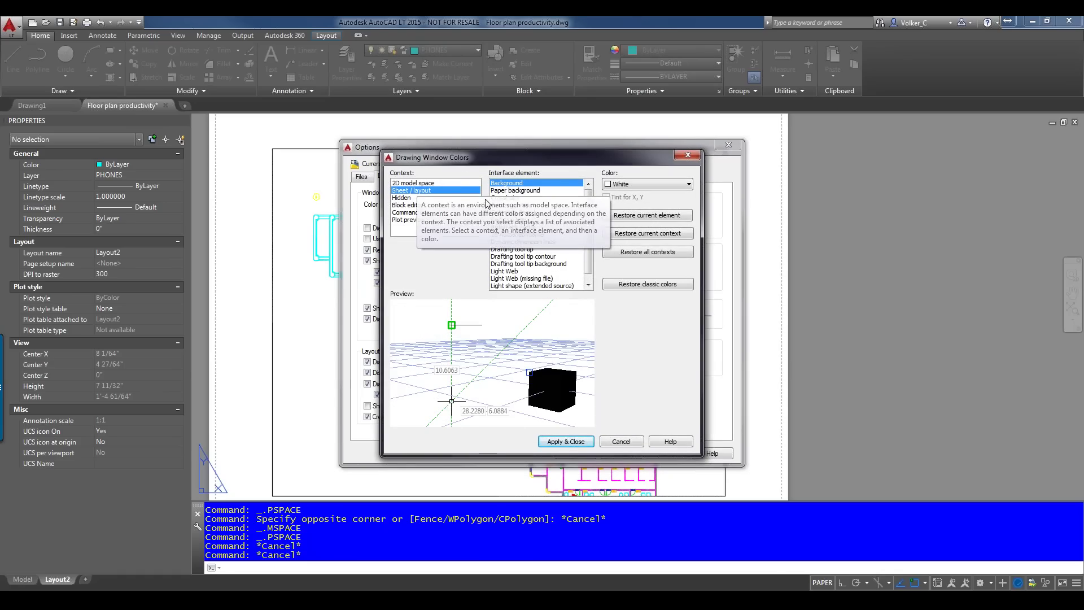
click(447, 182)
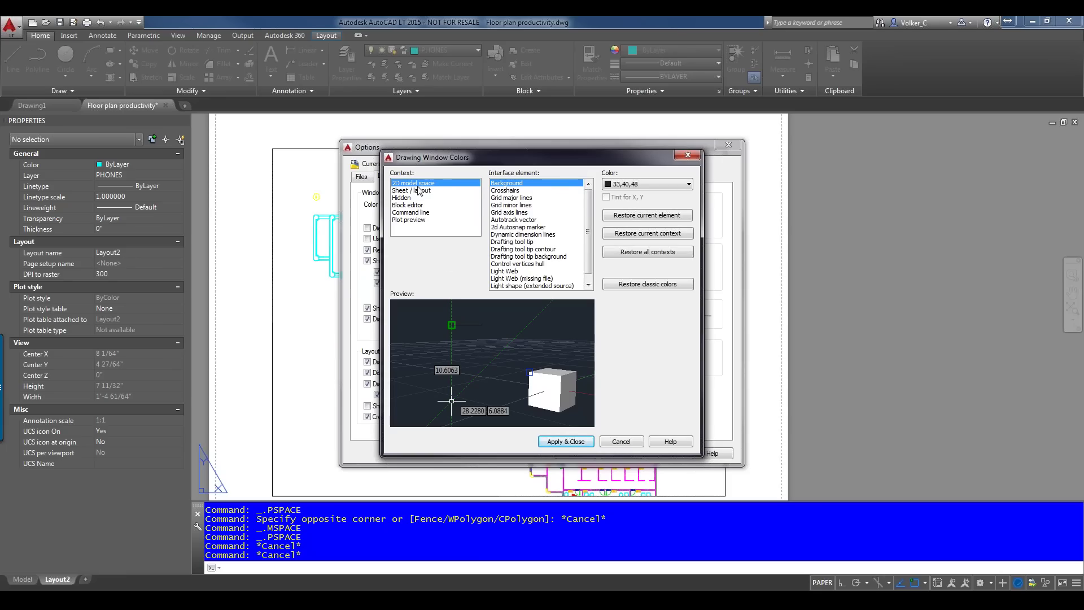
click(402, 213)
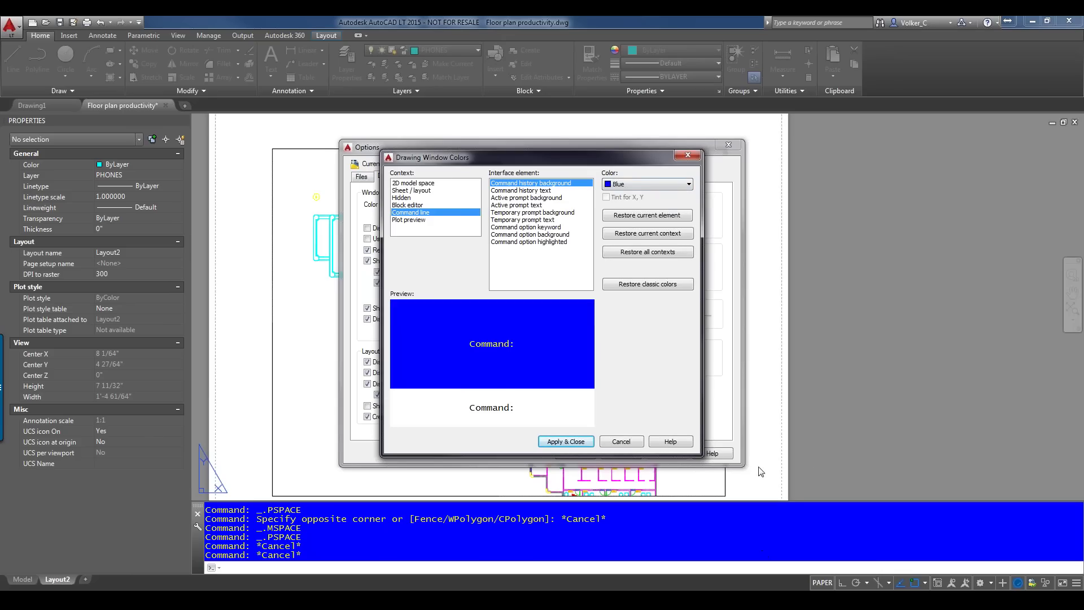
- Review the colors of the command history text, active prompt and temporary prompt background, closing the color settings and Options without changes
click(517, 191)
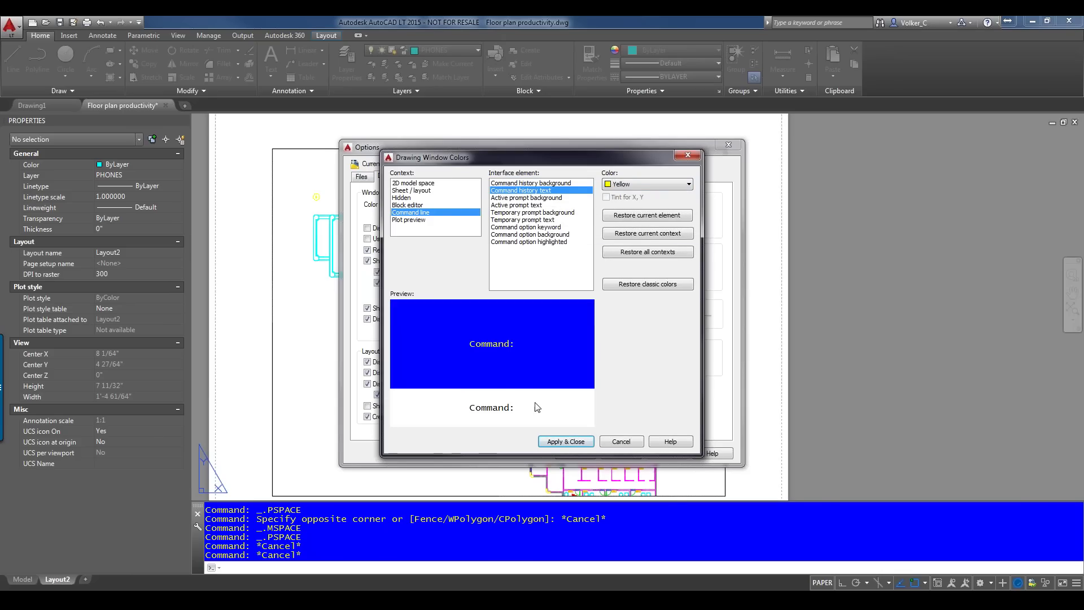
click(540, 197)
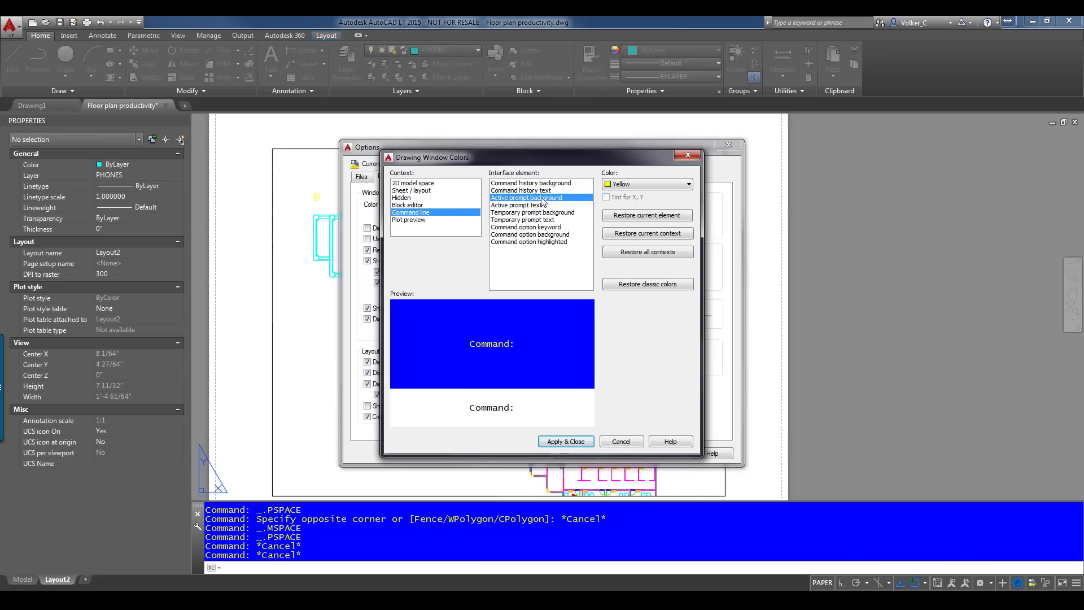
click(533, 205)
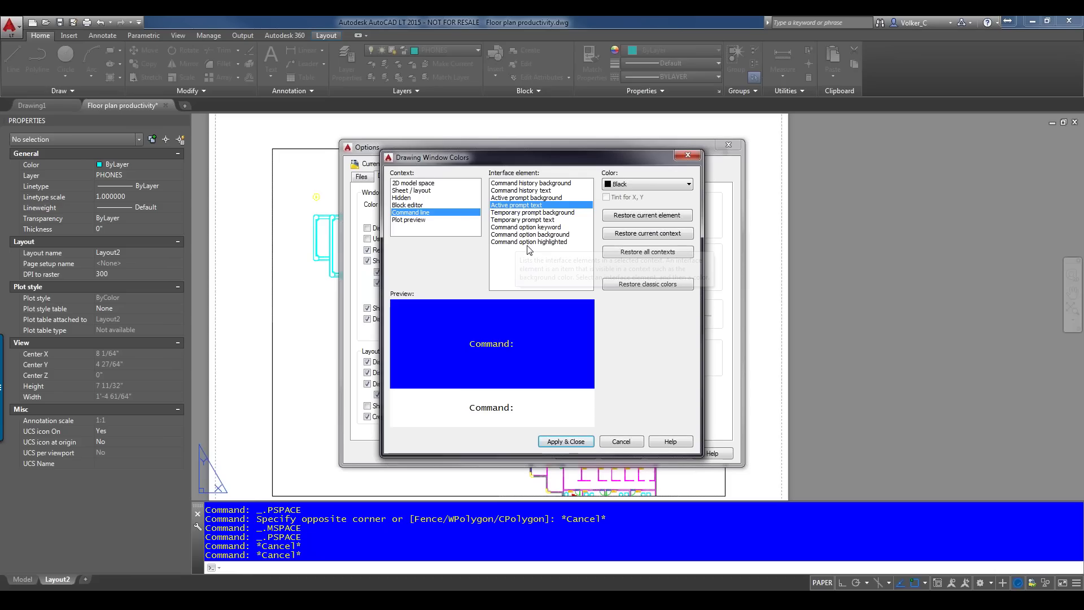
click(526, 212)
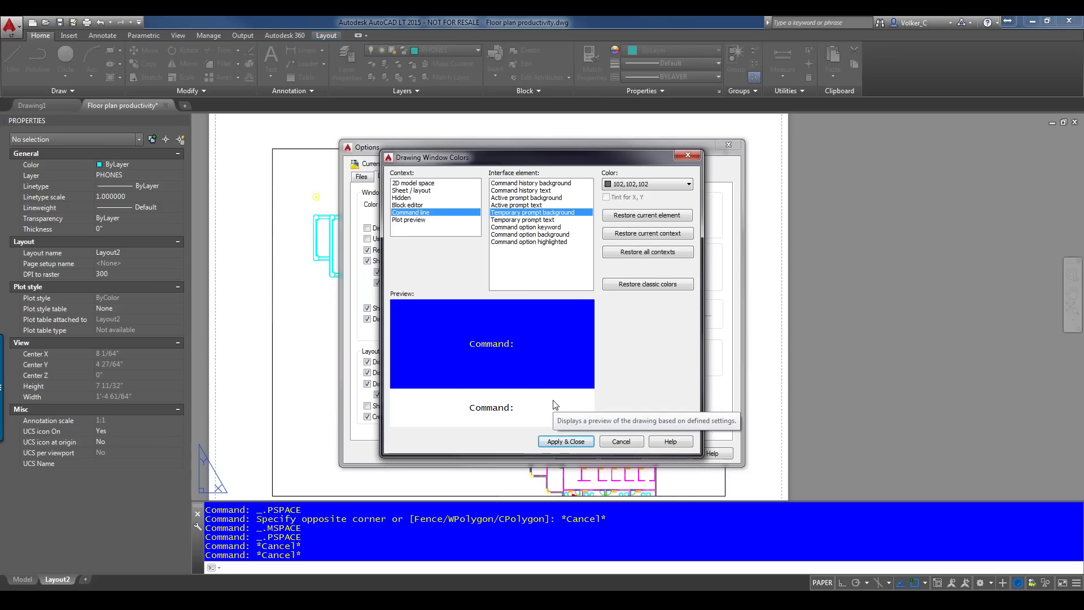
click(623, 442)
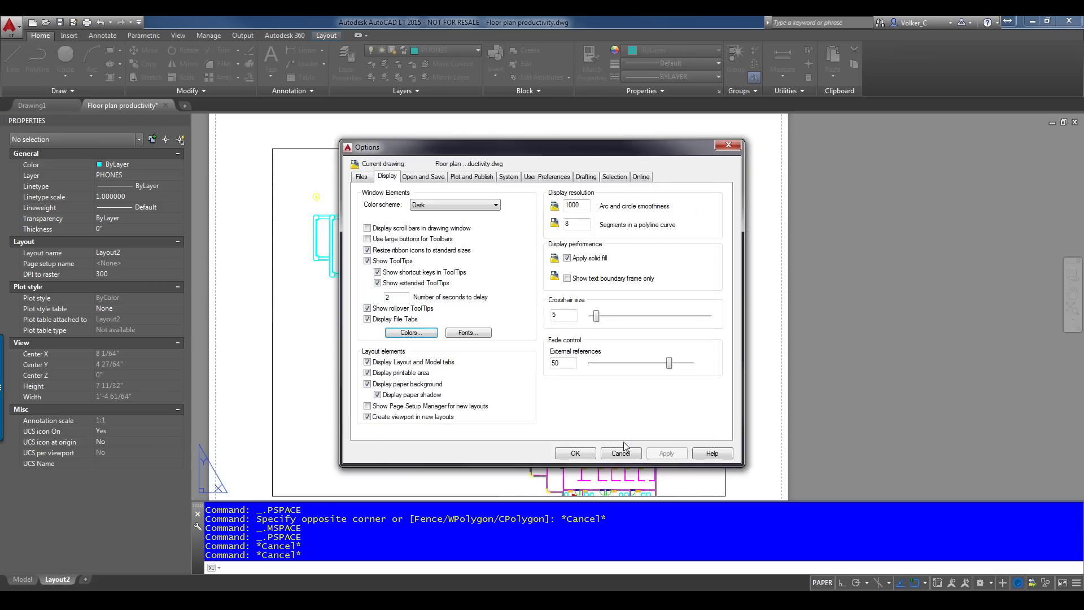
click(620, 454)
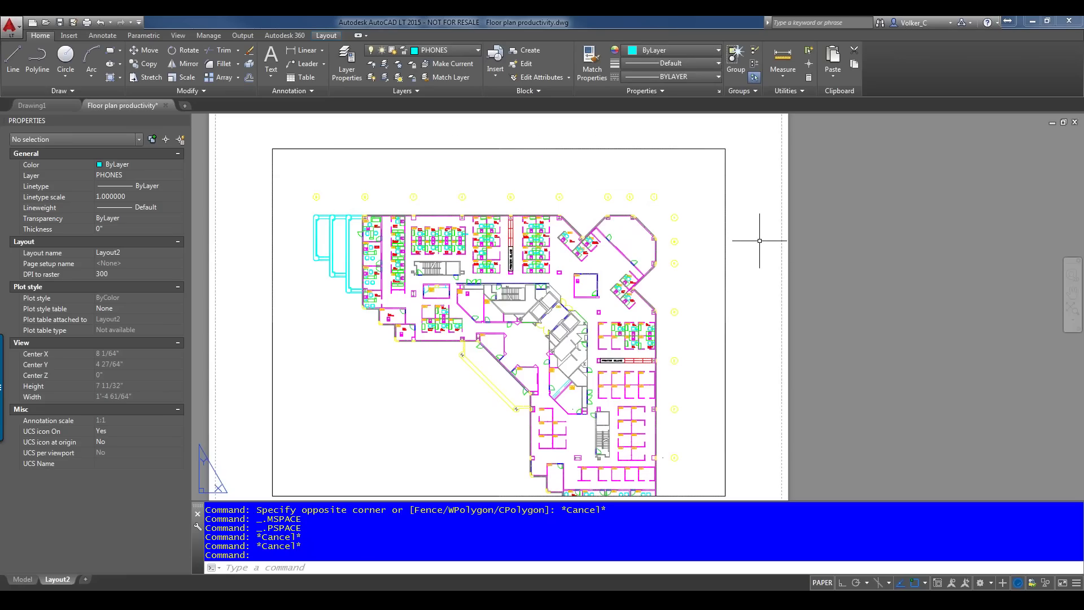
- Activate the Layout2 viewport's model space and draw a circle around the angled corner room at the floor plan's upper right
click(726, 233)
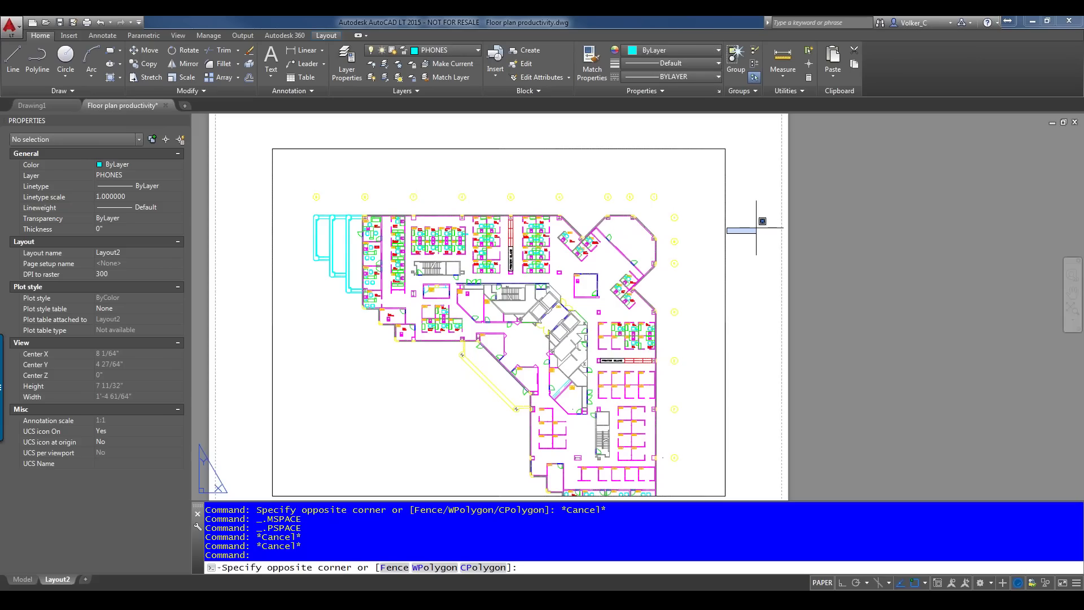
key(Escape)
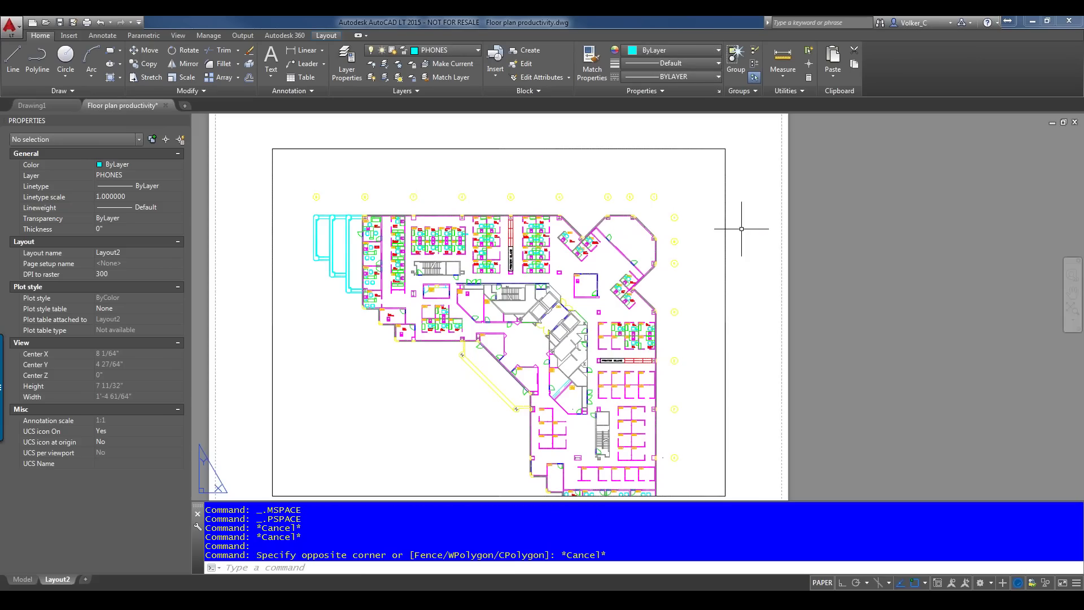
double_click(628, 241)
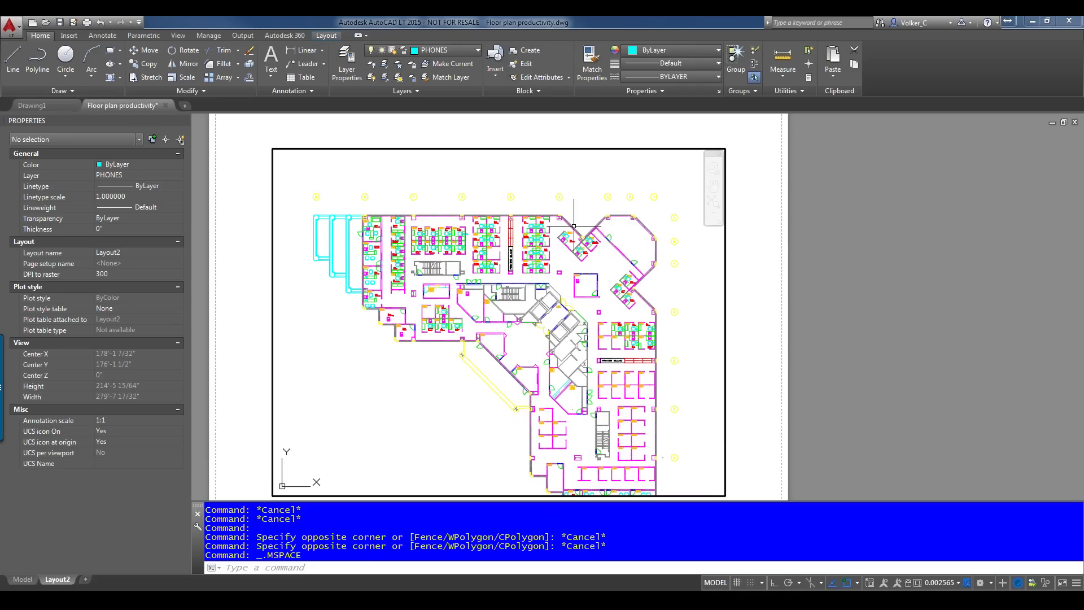
text(c)
key(Return)
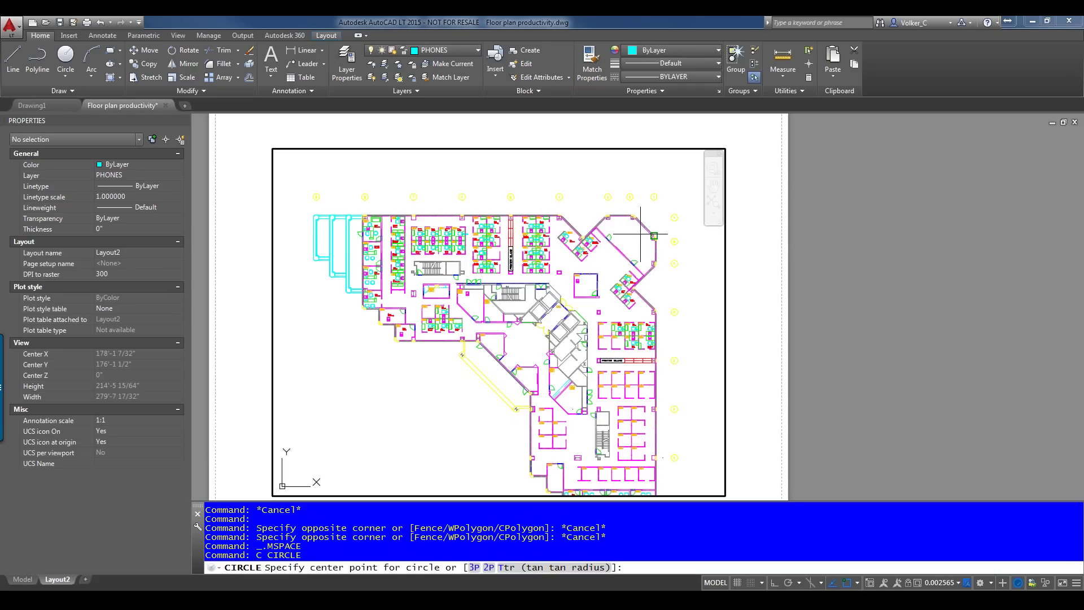
click(631, 238)
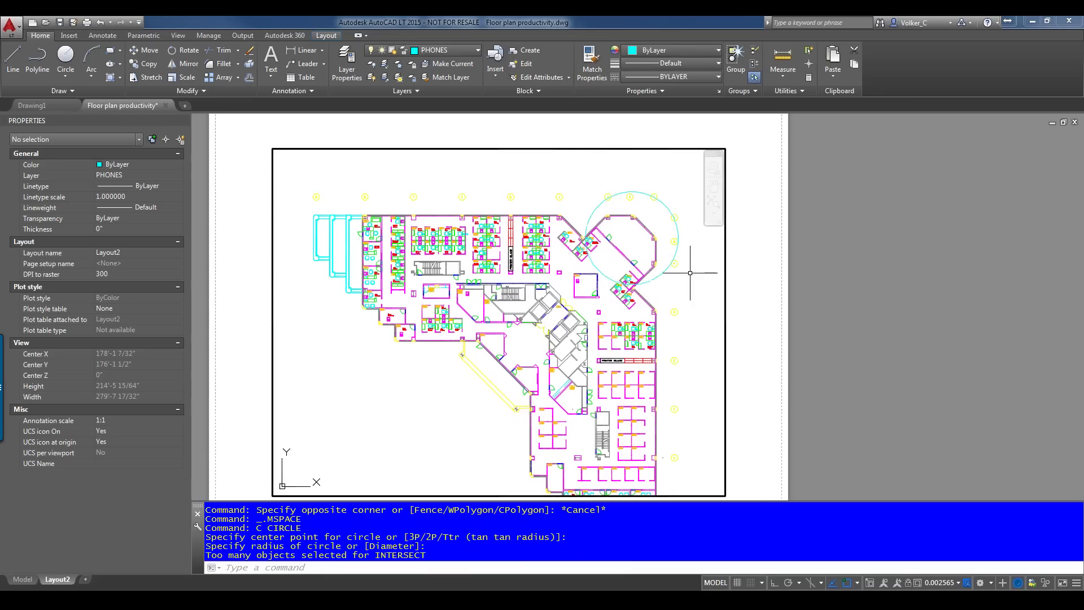
- Try to clip the floor plan around the circle with the CLIP command, and cancel the command
text(clip)
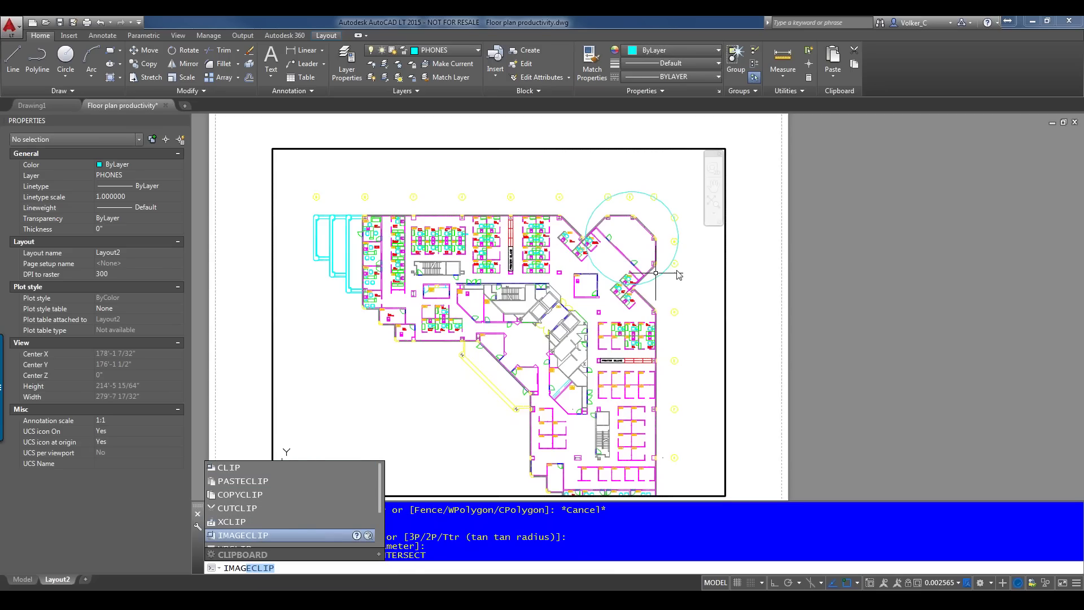
click(229, 467)
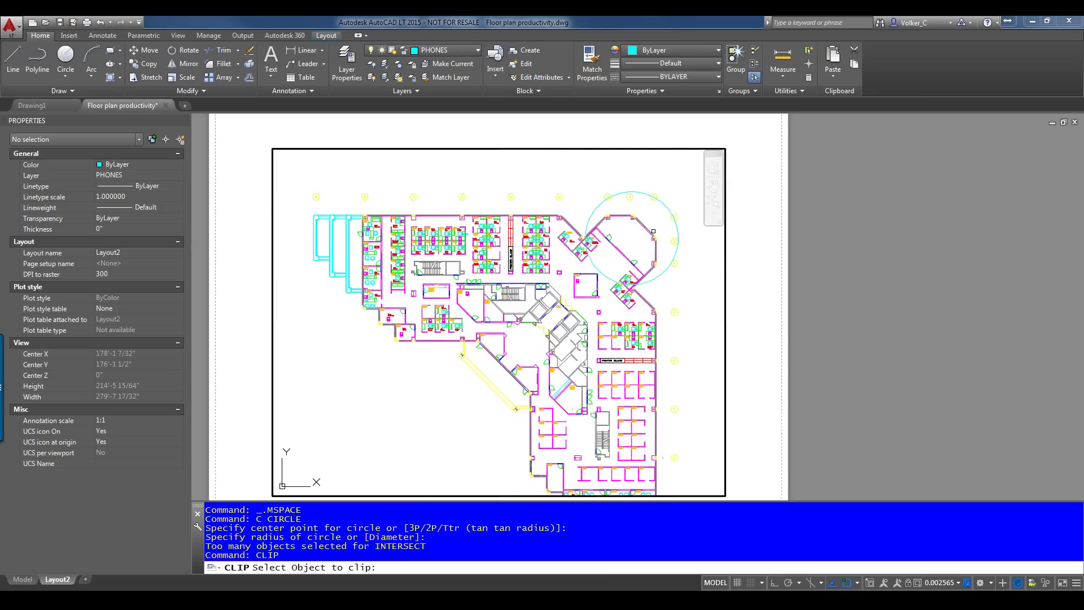
click(516, 170)
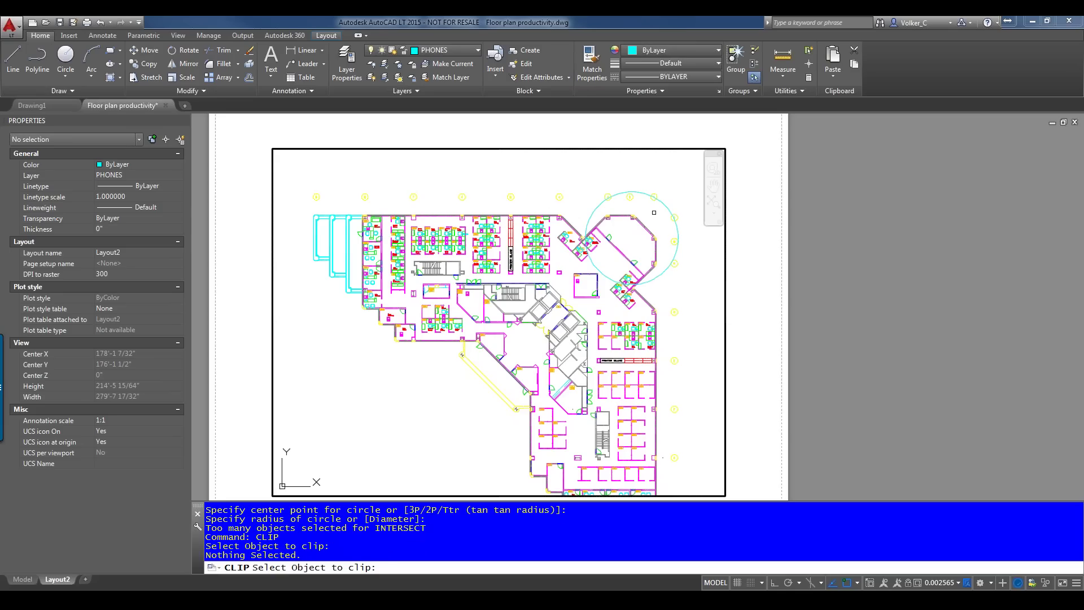
text(c)
key(Return)
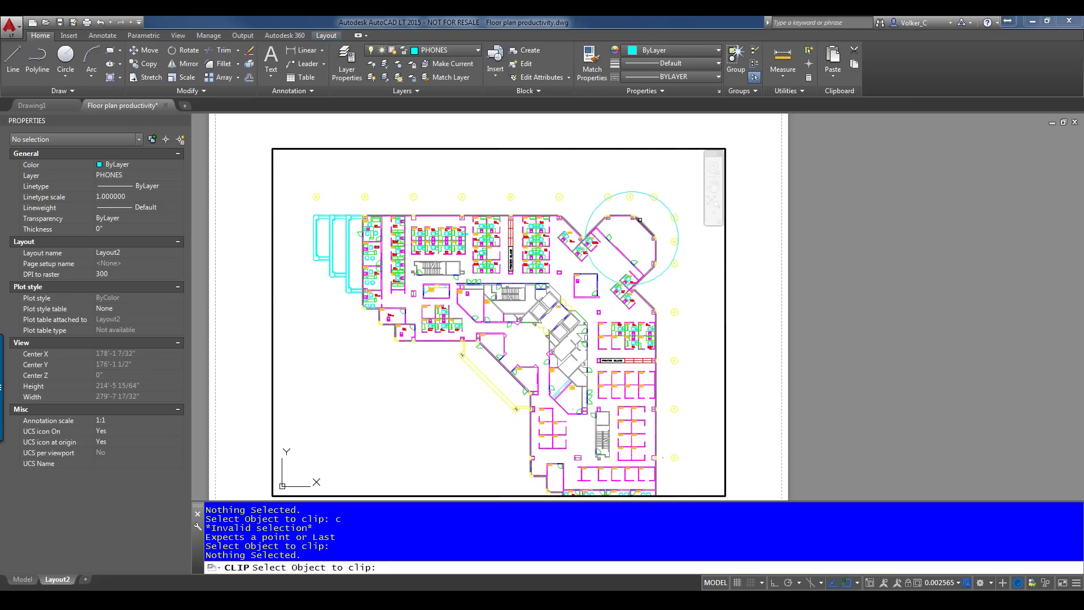
key(Escape)
key(Escape)
- Leave the viewport for paper space and switch to the Model layout, showing cubicles 6072 to 6075
double_click(728, 282)
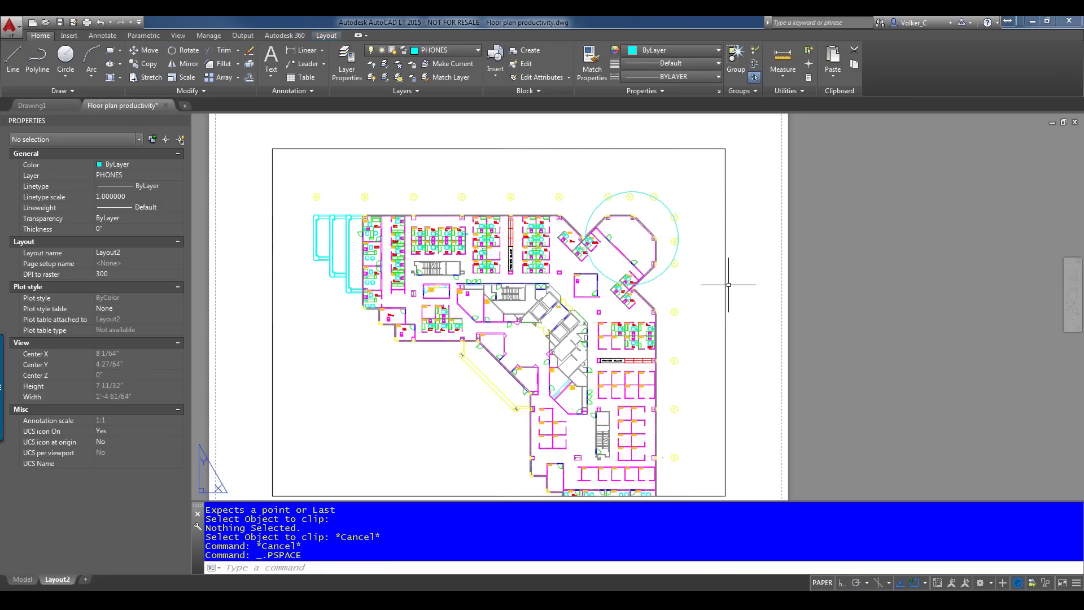
click(23, 580)
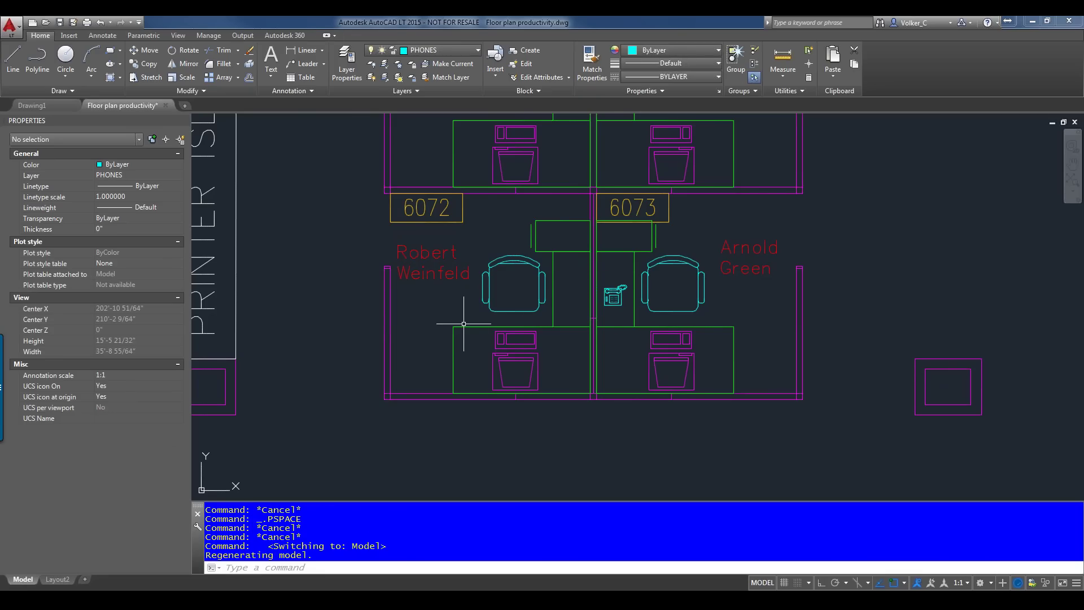
middle_drag(658, 320, 543, 470)
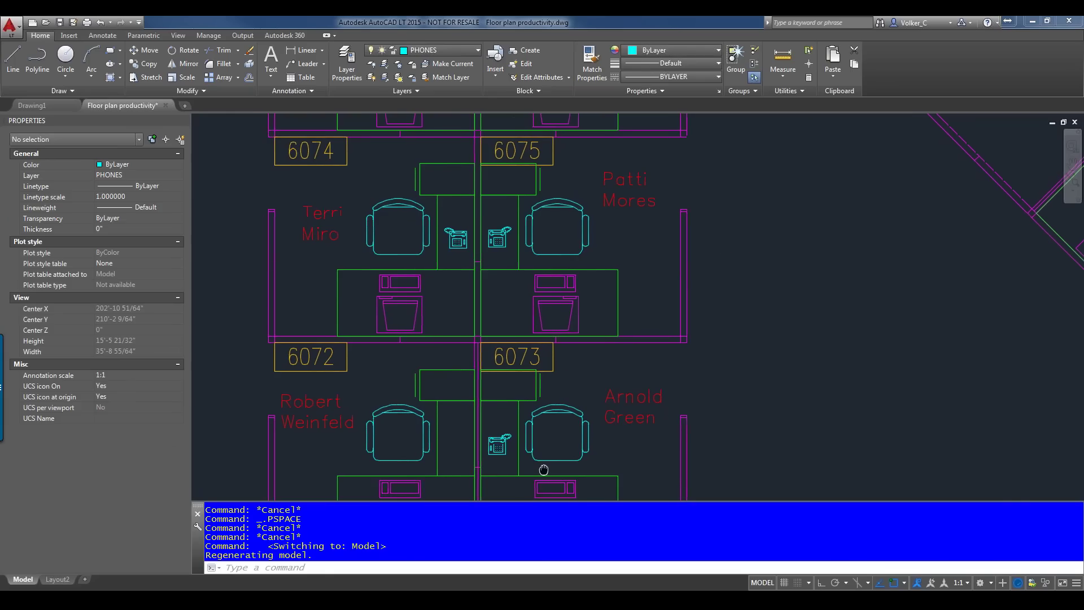